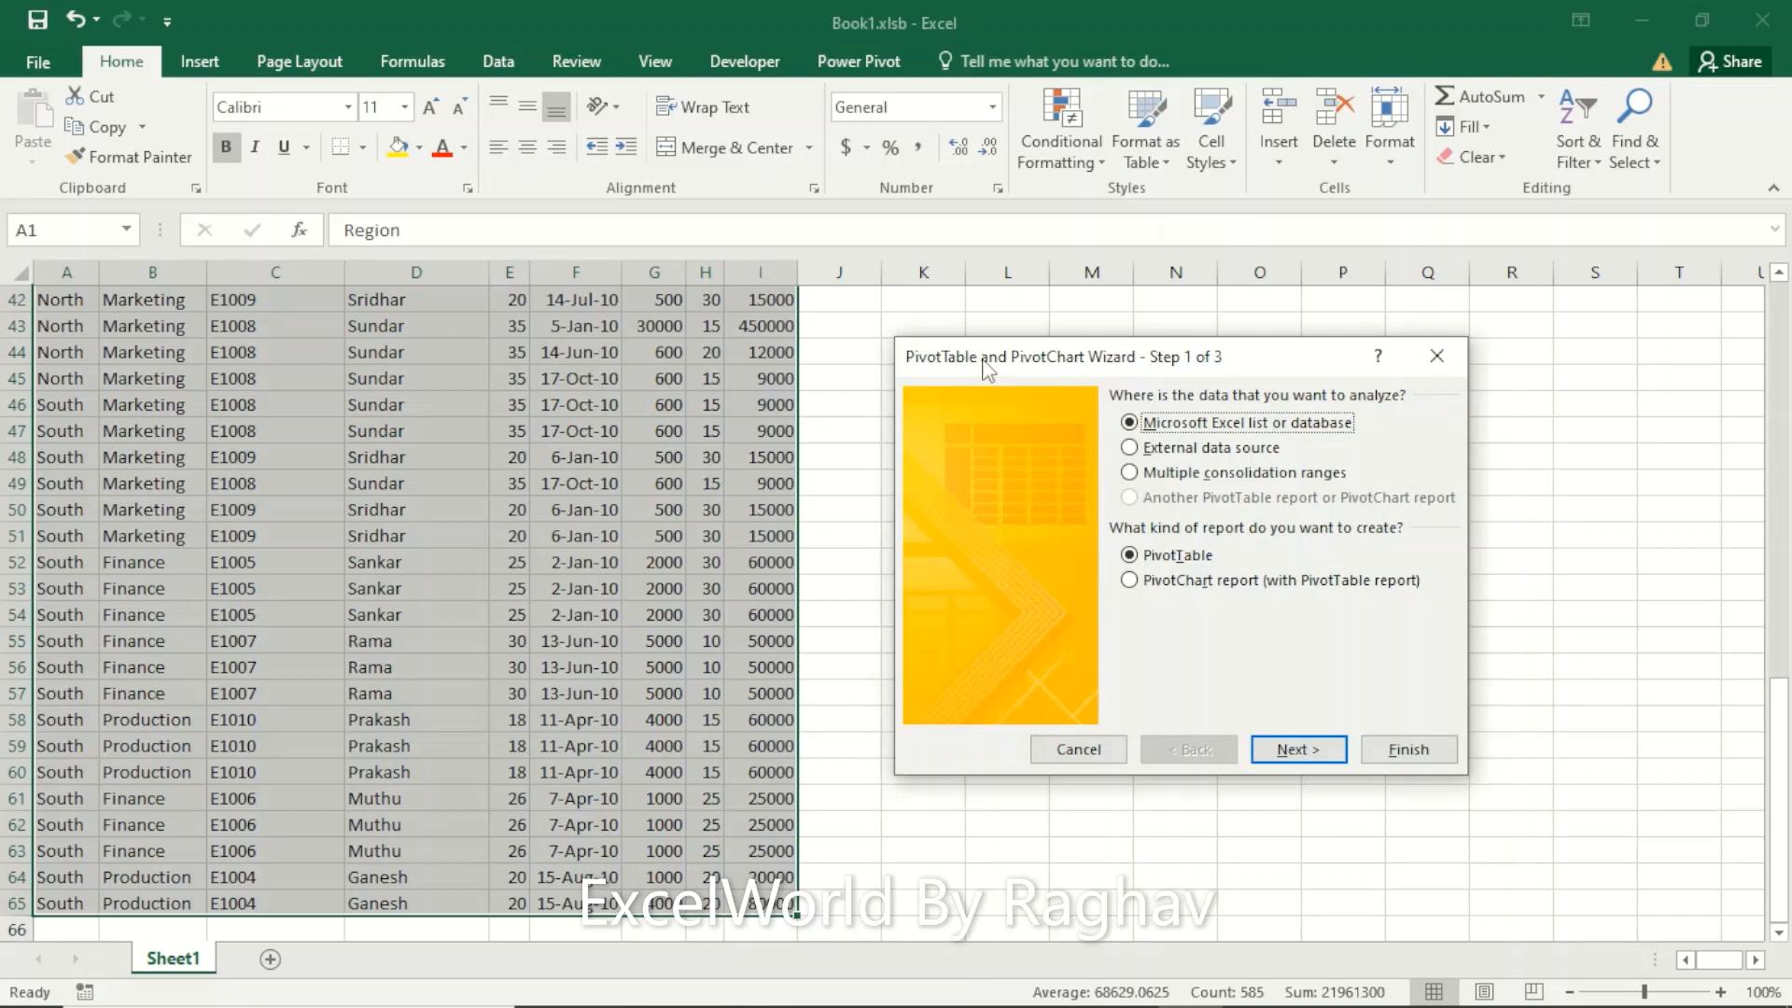
Create the PivotTable from the selected data on a new sheet and hide that sheet's gridlines
{"action": "left_click", "coordinate": [1445, 752]}
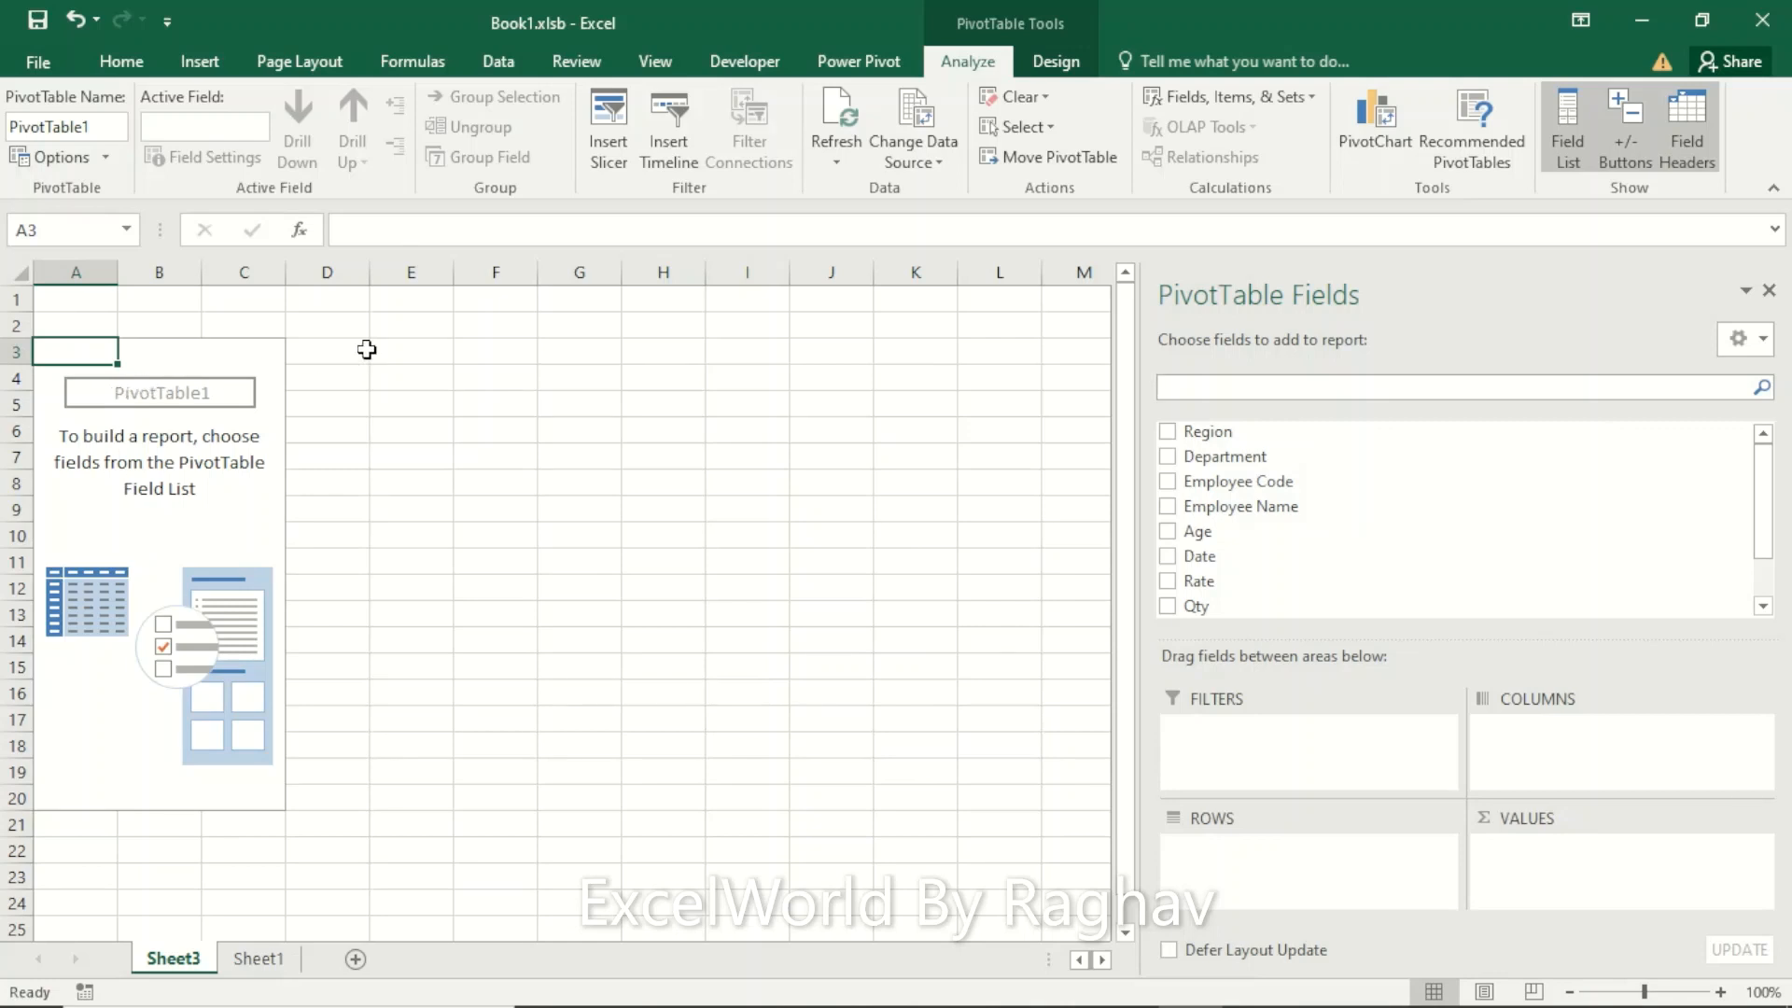
{"action": "left_click", "coordinate": [524, 349]}
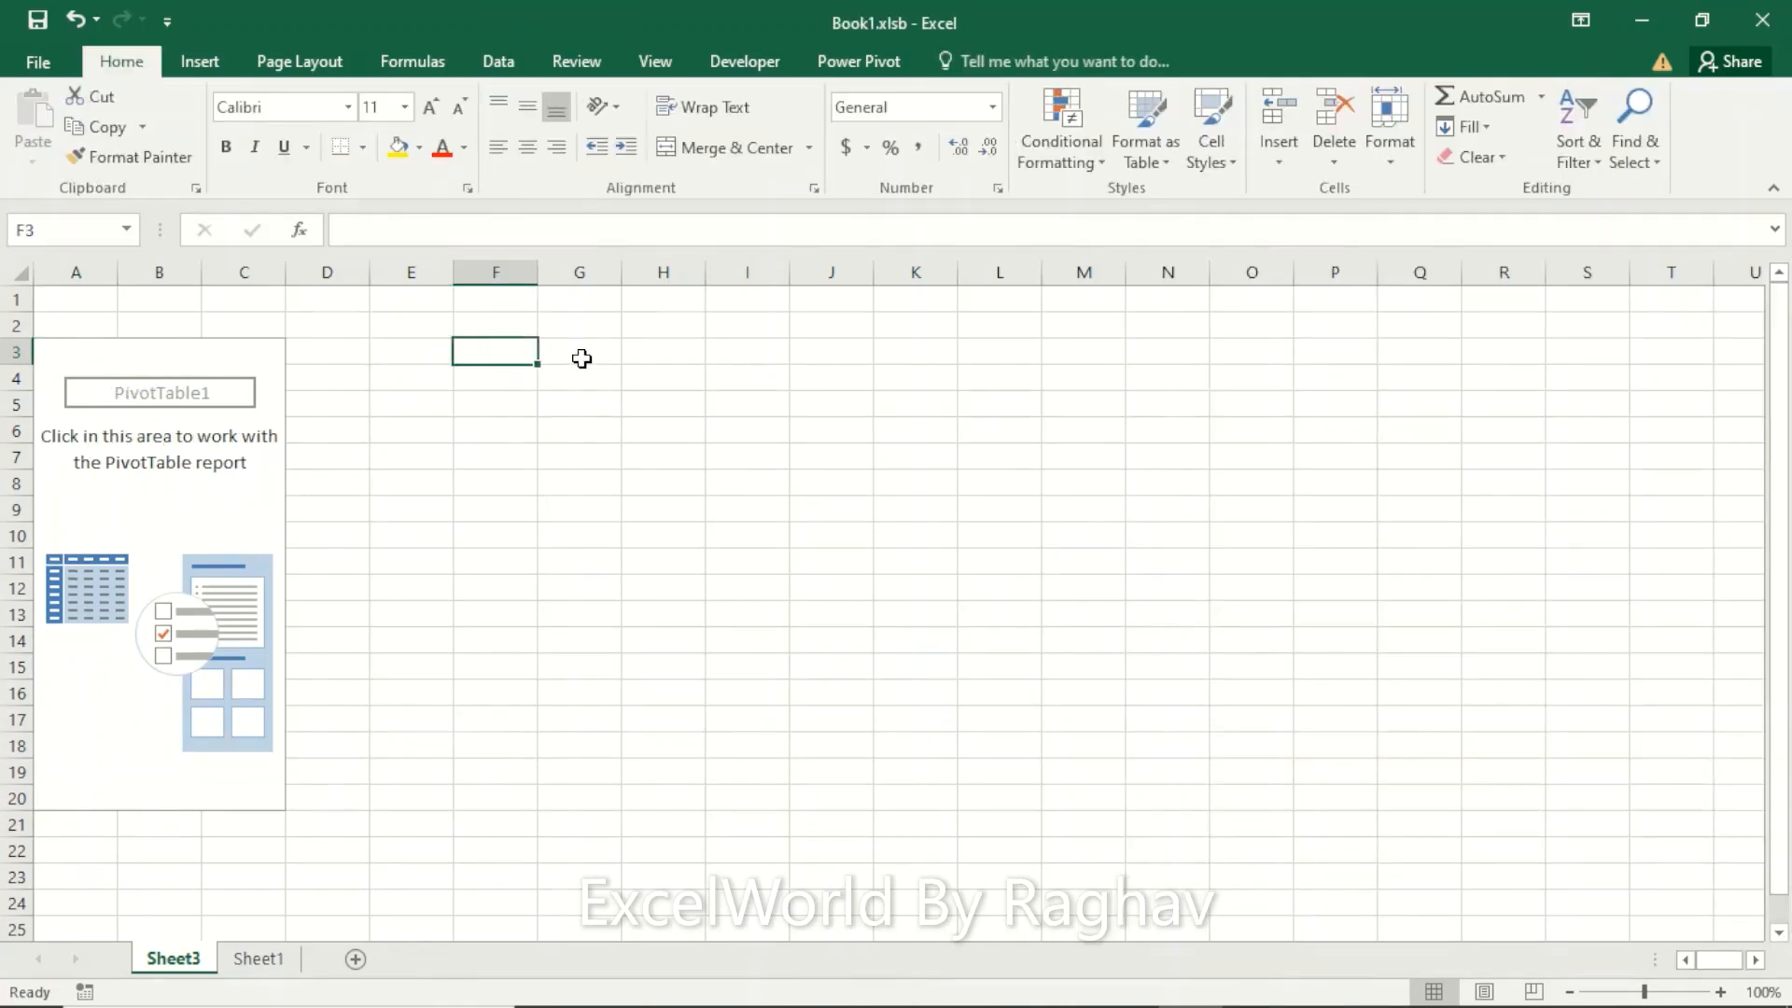
{"action": "key", "text": "alt+w"}
{"action": "key", "text": "v"}
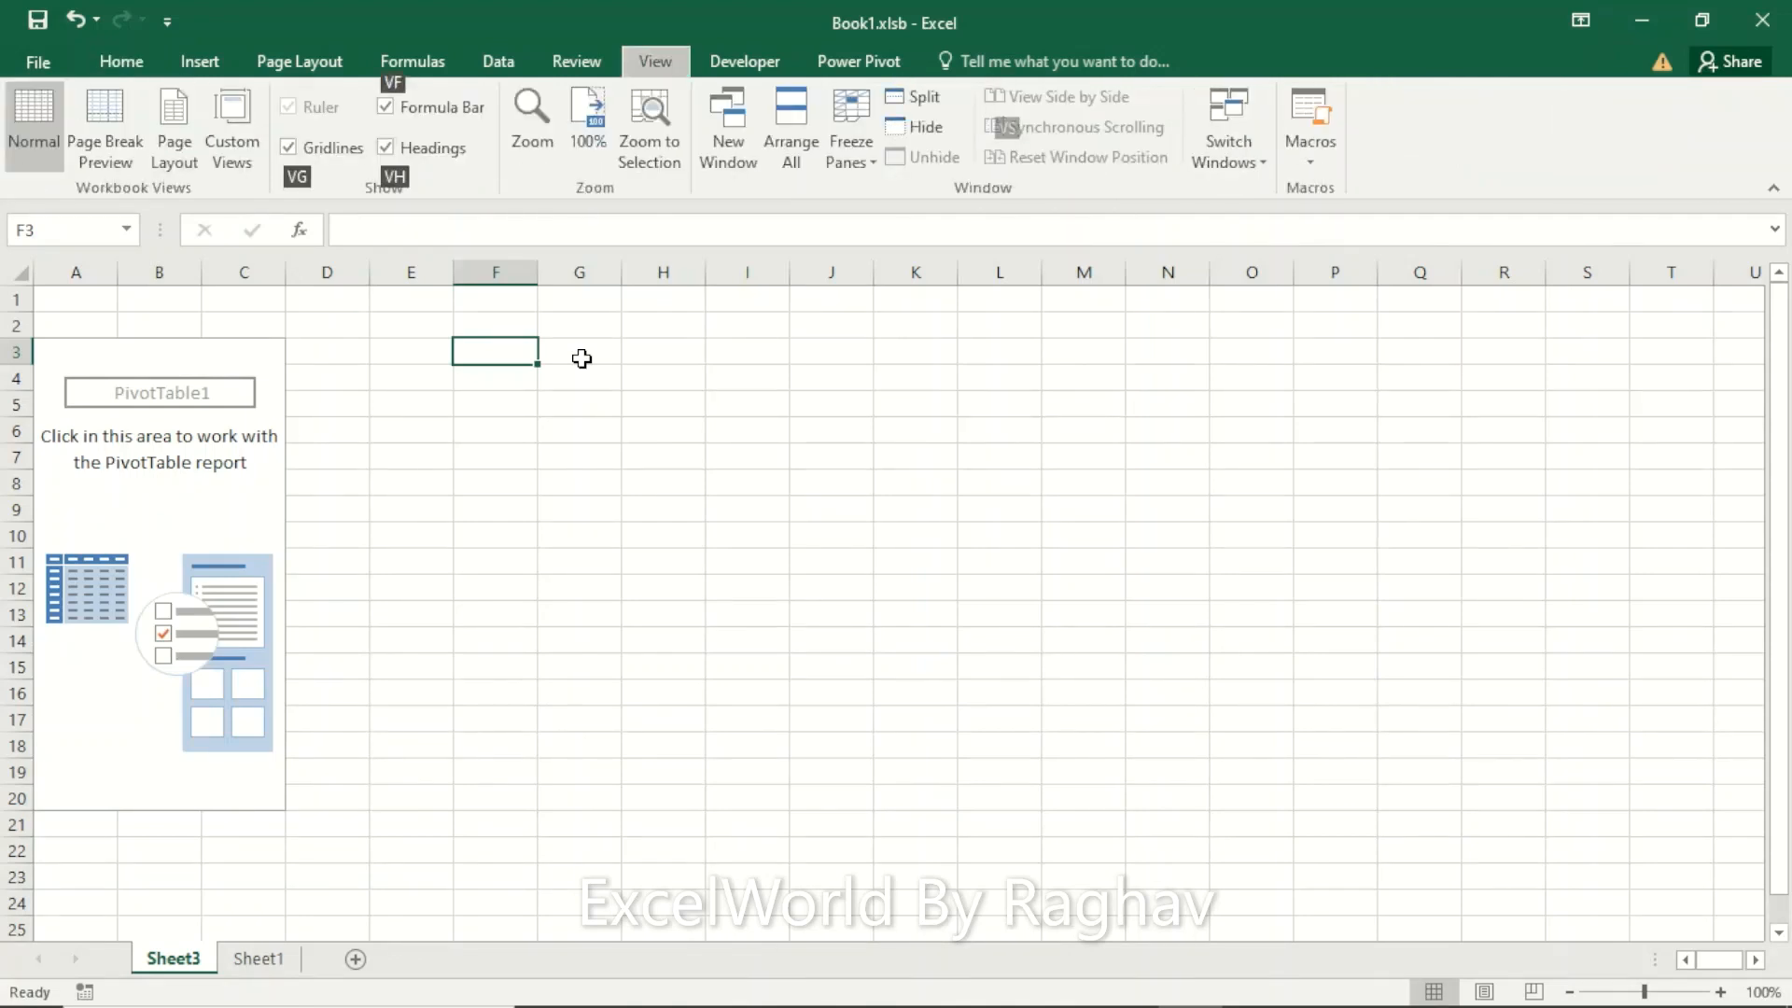
{"action": "key", "text": "g"}
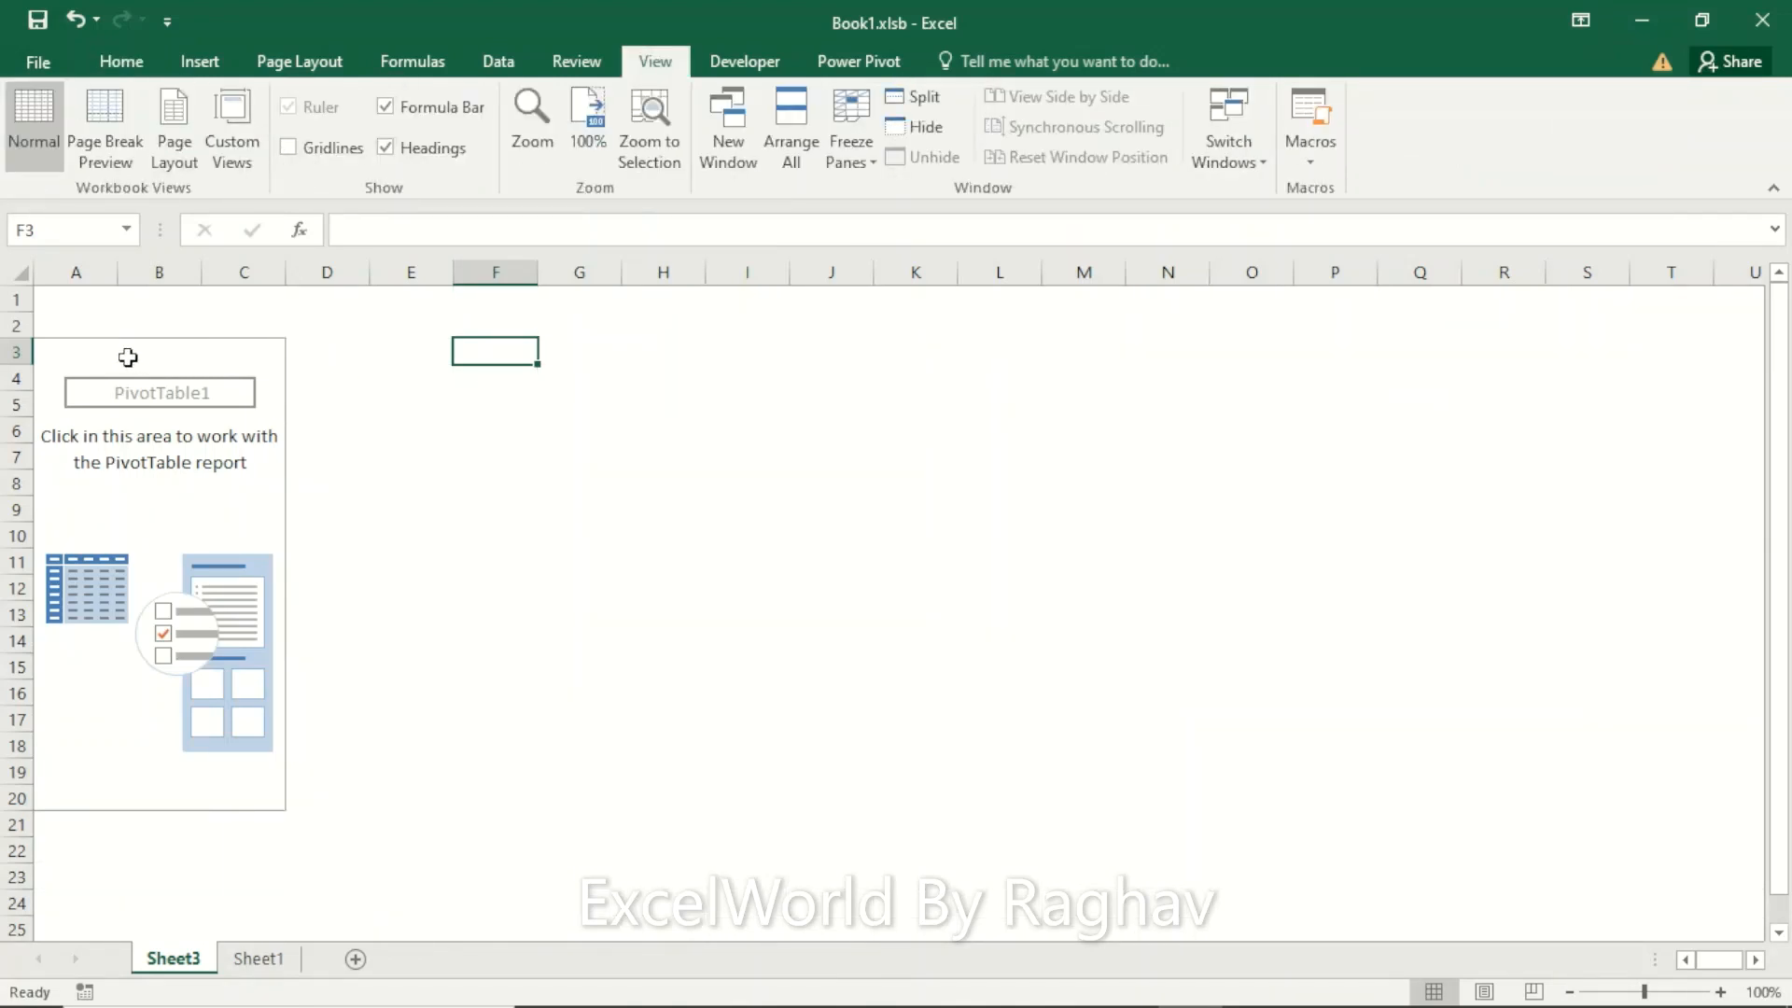
Add Region, Department, Employee Code and Employee Name as row fields and Sales as a value, and close the field list
{"action": "left_click", "coordinate": [79, 350]}
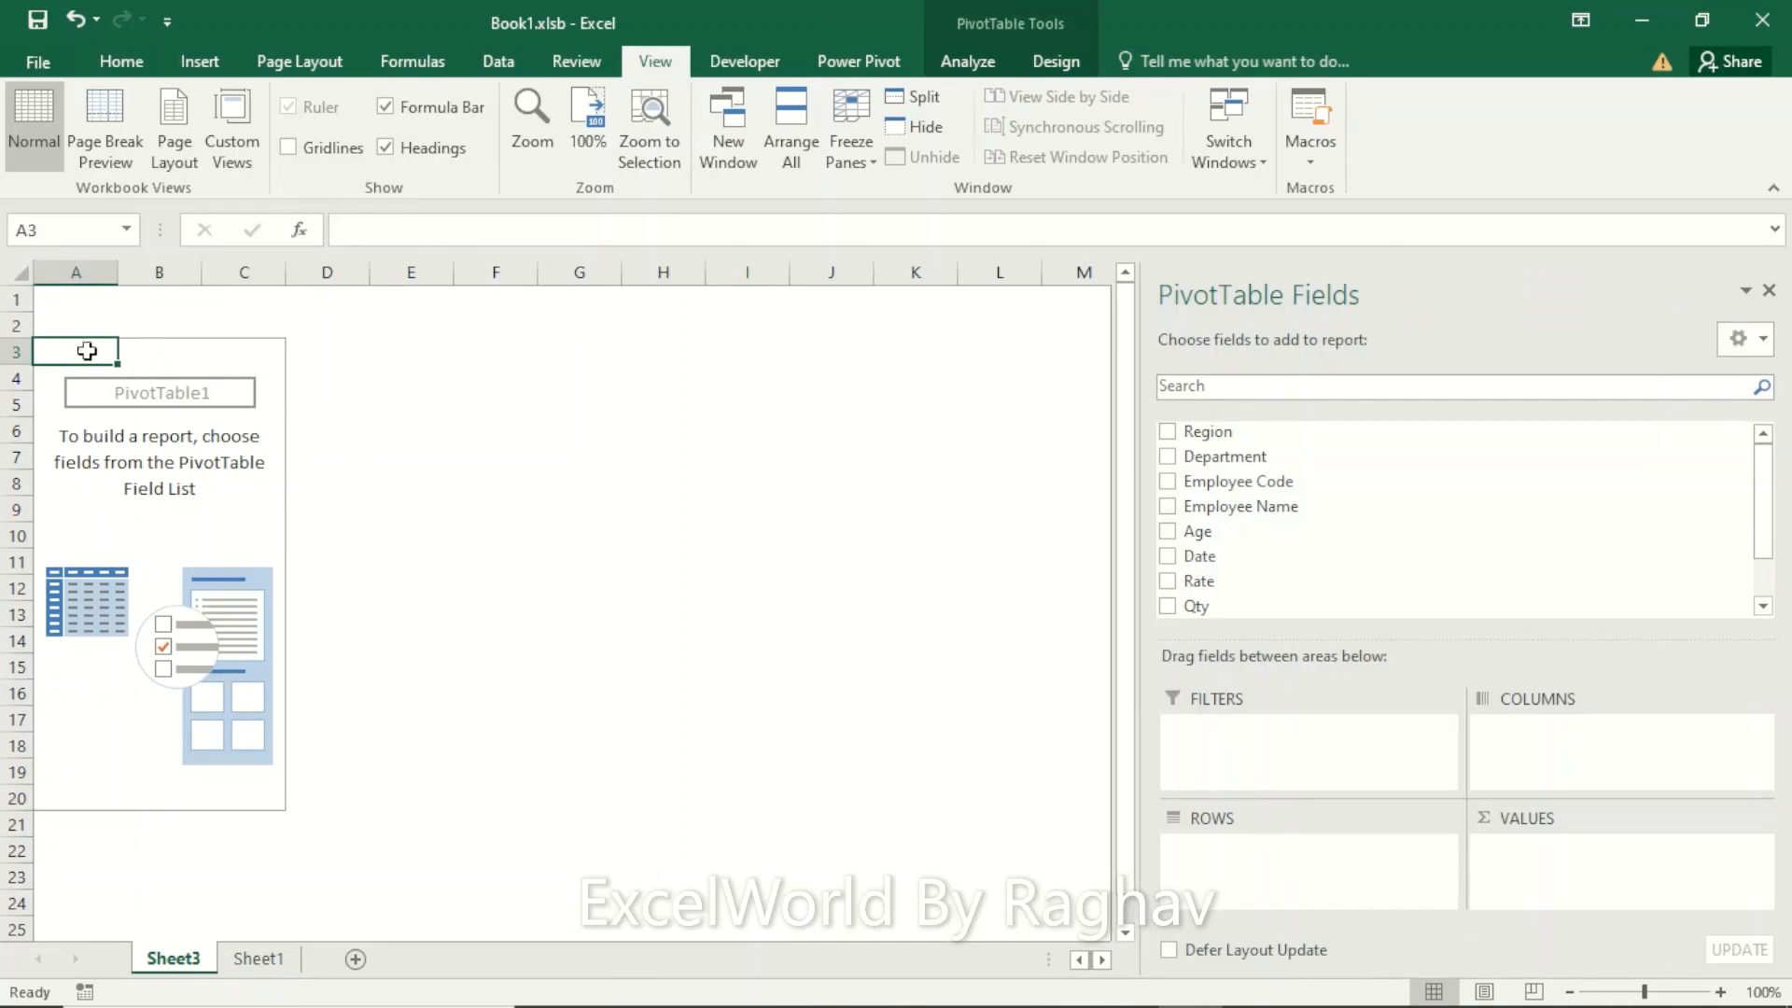
{"action": "left_click", "coordinate": [1166, 432]}
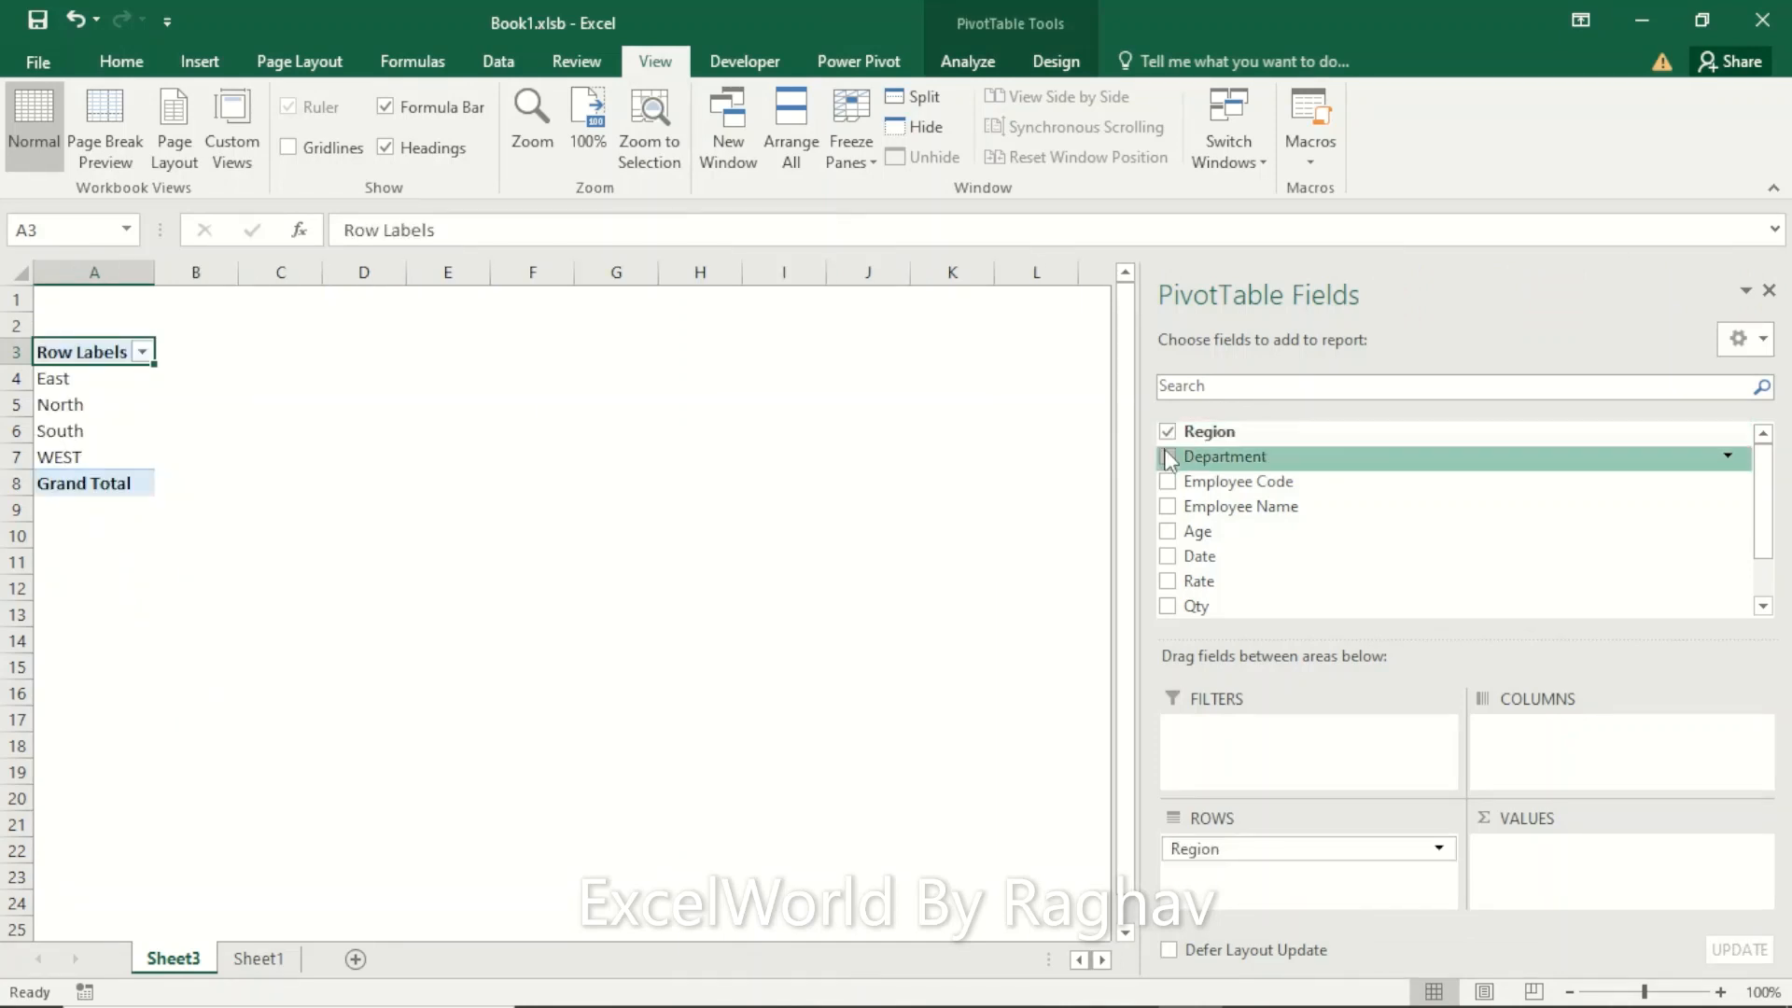
{"action": "left_click", "coordinate": [1168, 457]}
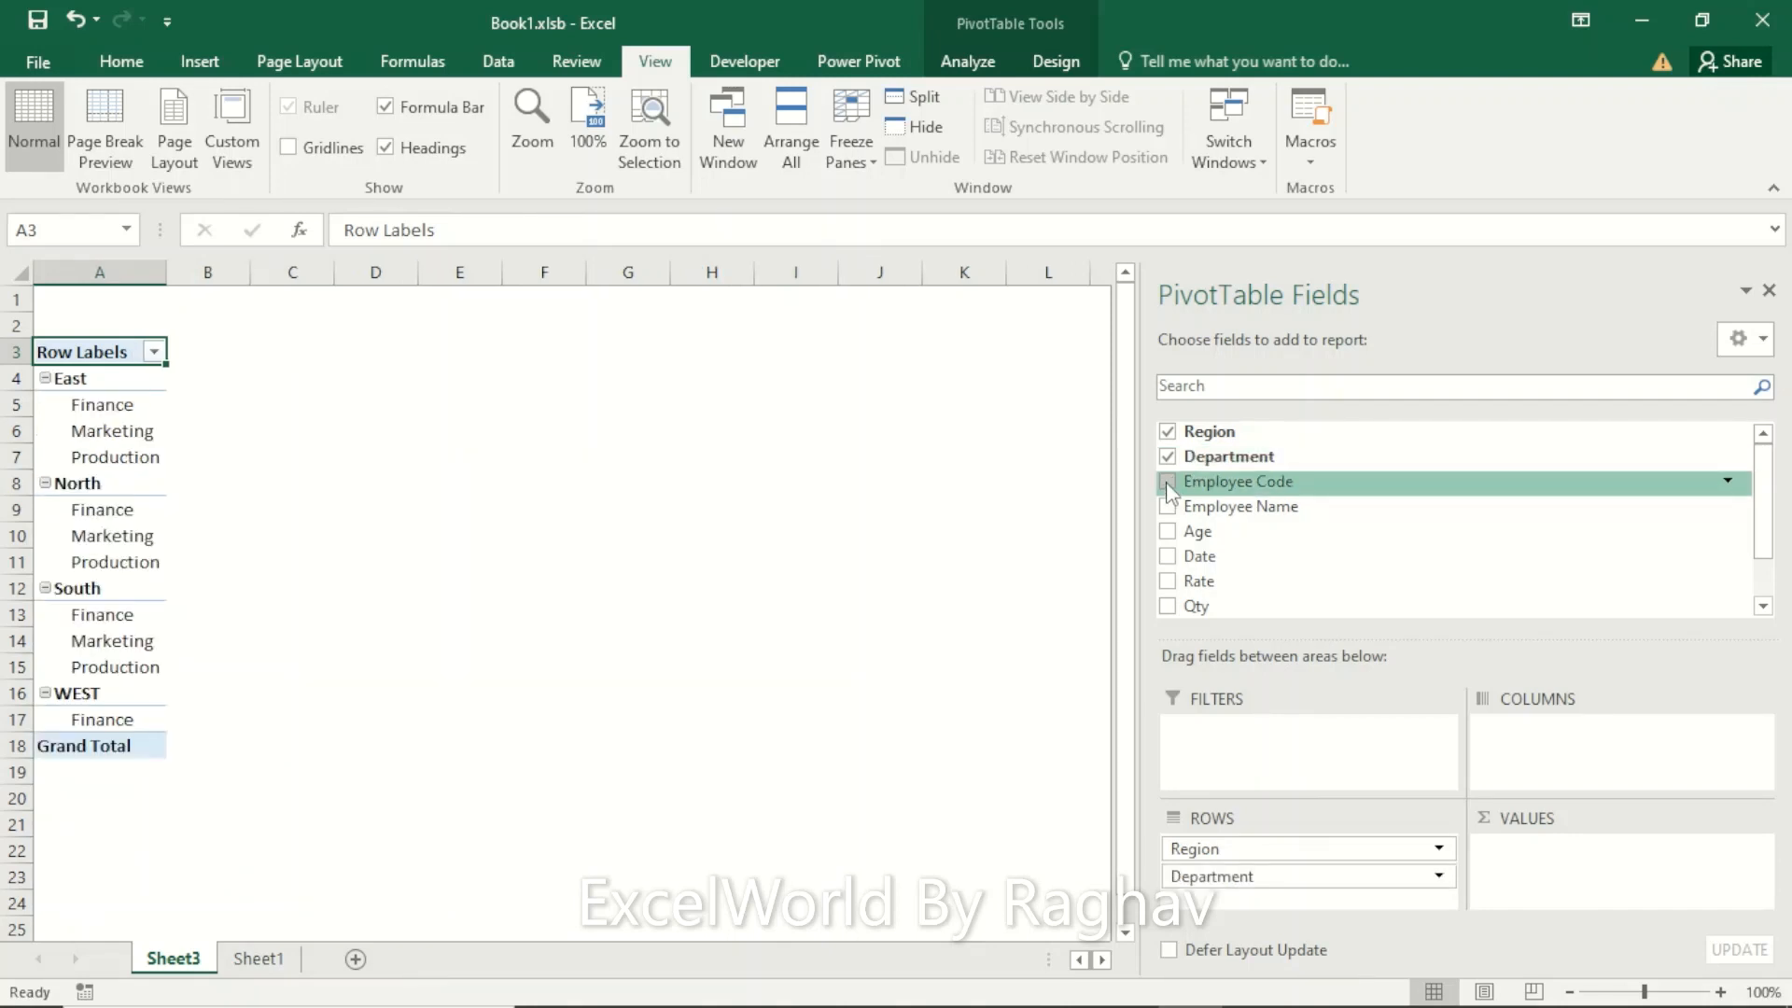
{"action": "left_click", "coordinate": [1168, 483]}
{"action": "left_click", "coordinate": [1167, 508]}
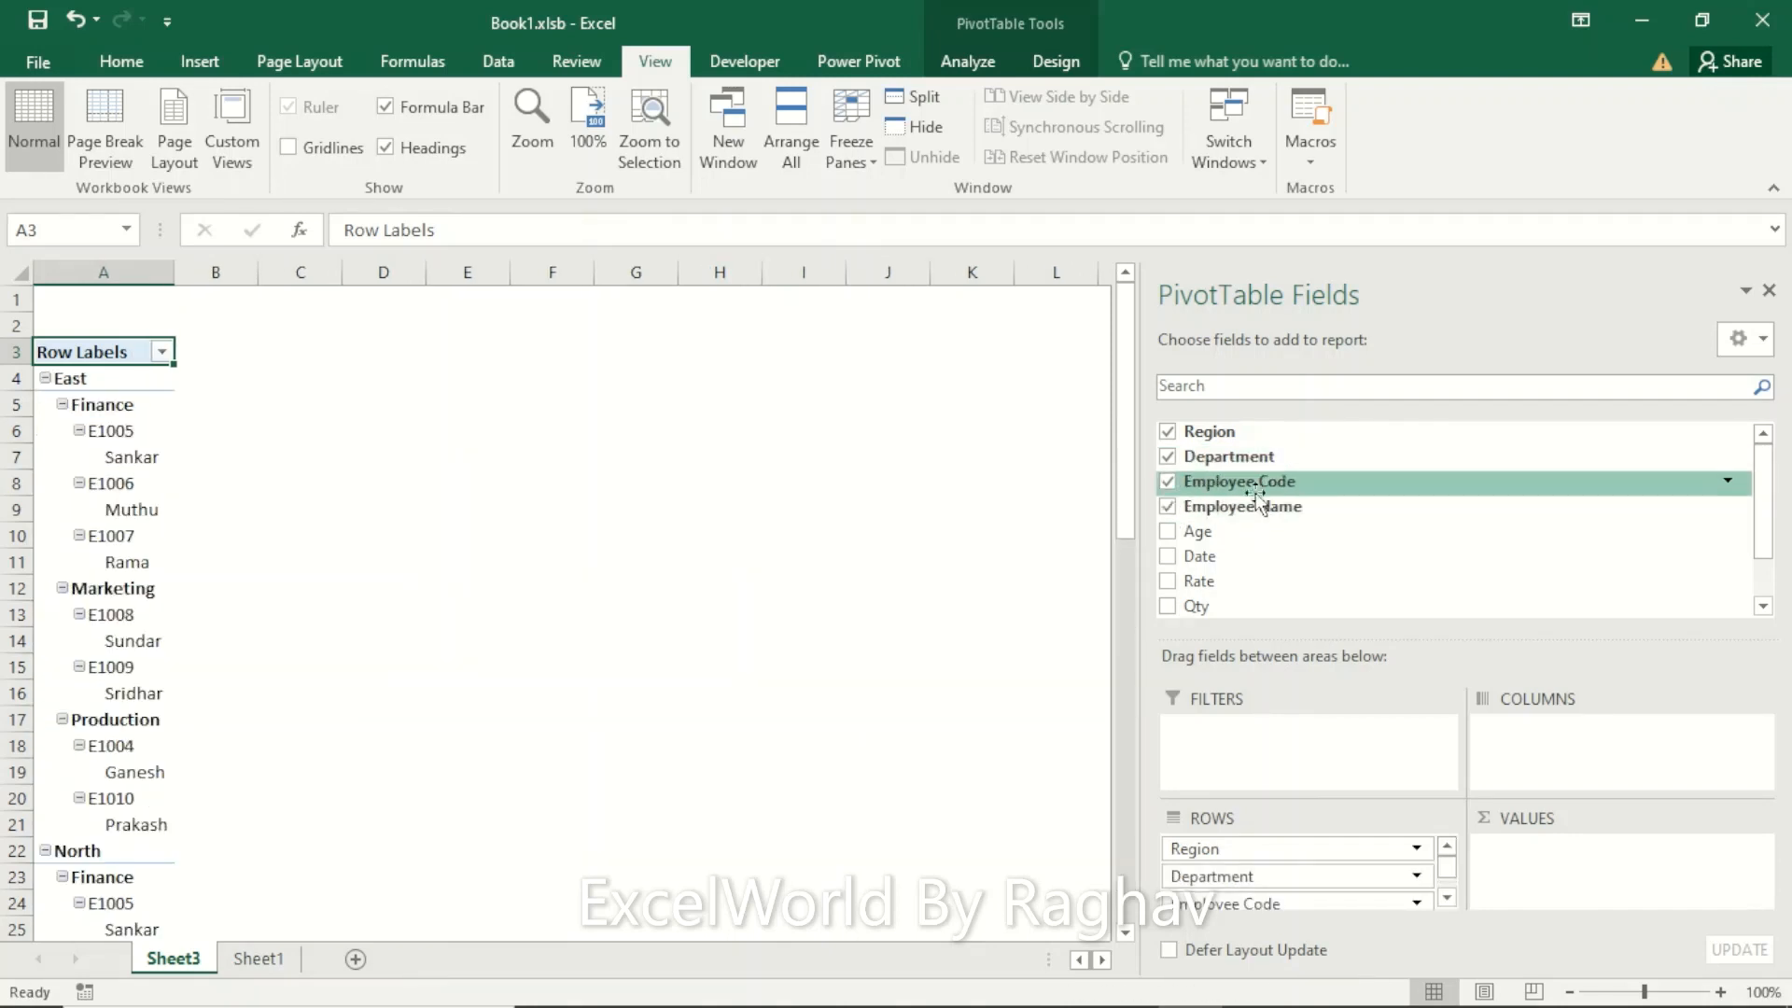
{"action": "left_click", "coordinate": [1762, 607]}
{"action": "left_click", "coordinate": [1762, 606]}
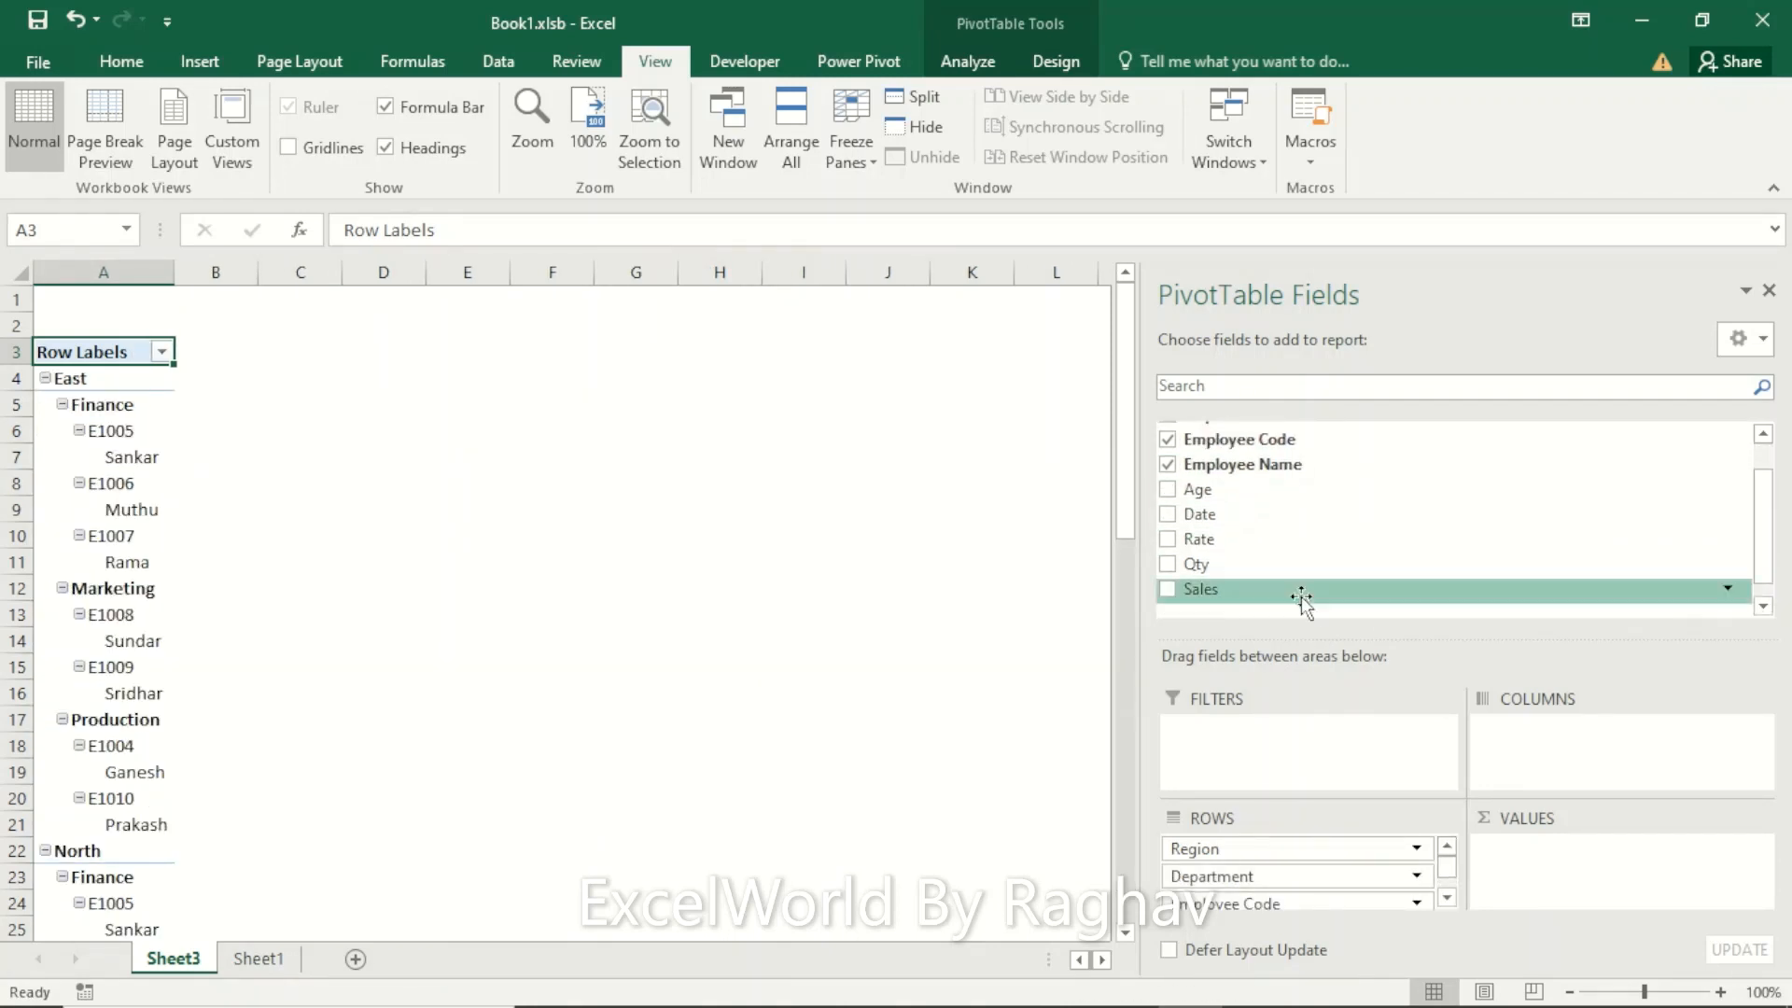
{"action": "left_click", "coordinate": [1168, 589]}
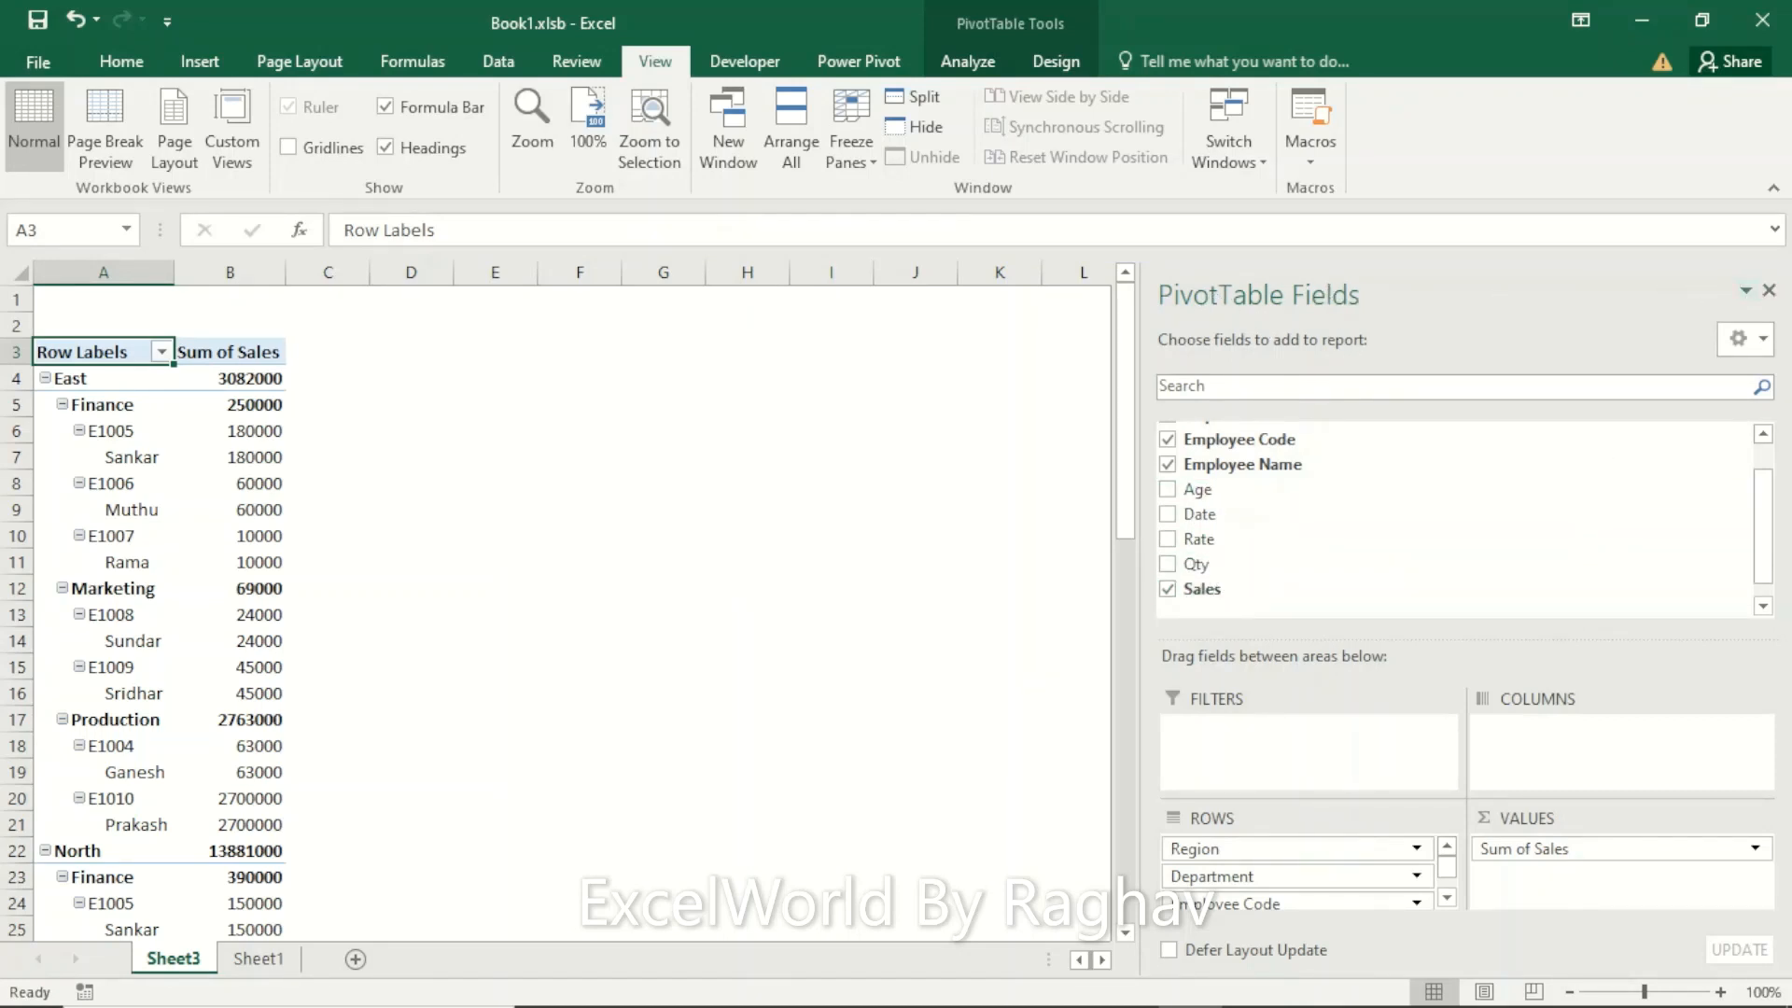
{"action": "left_click", "coordinate": [1769, 291]}
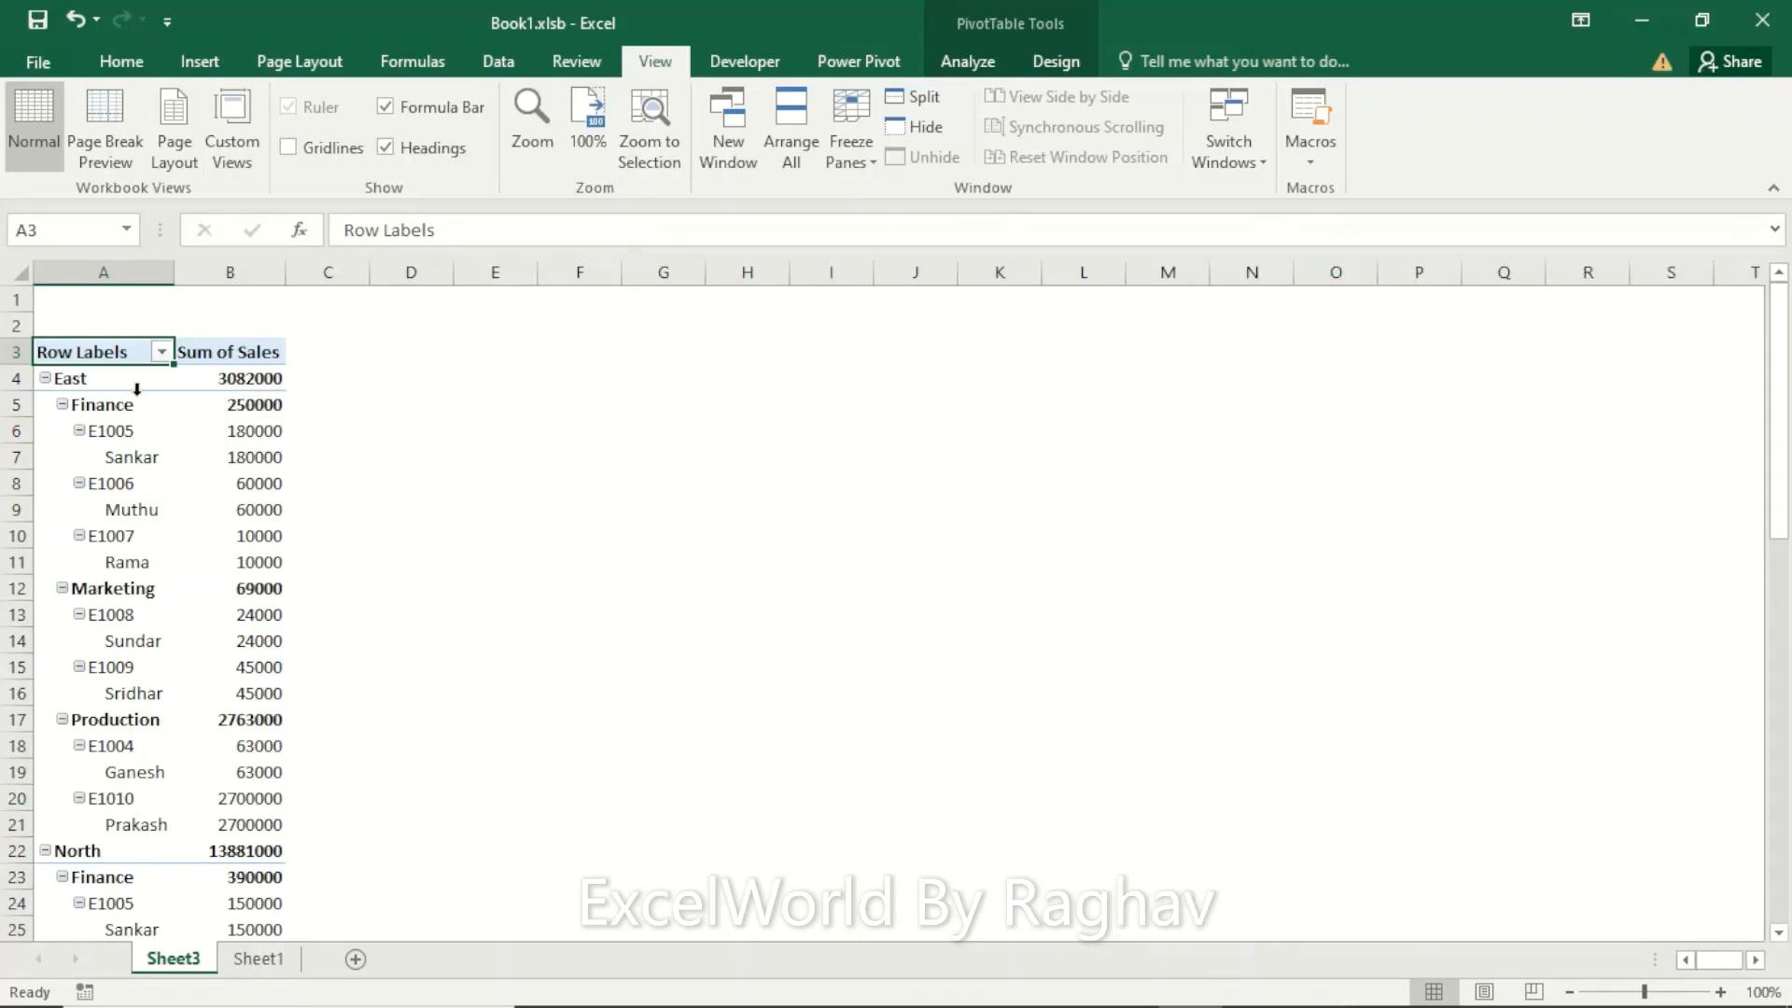
Lay out the PivotTable without subtotals, in tabular form, with all item labels repeated
{"action": "left_click", "coordinate": [1063, 61]}
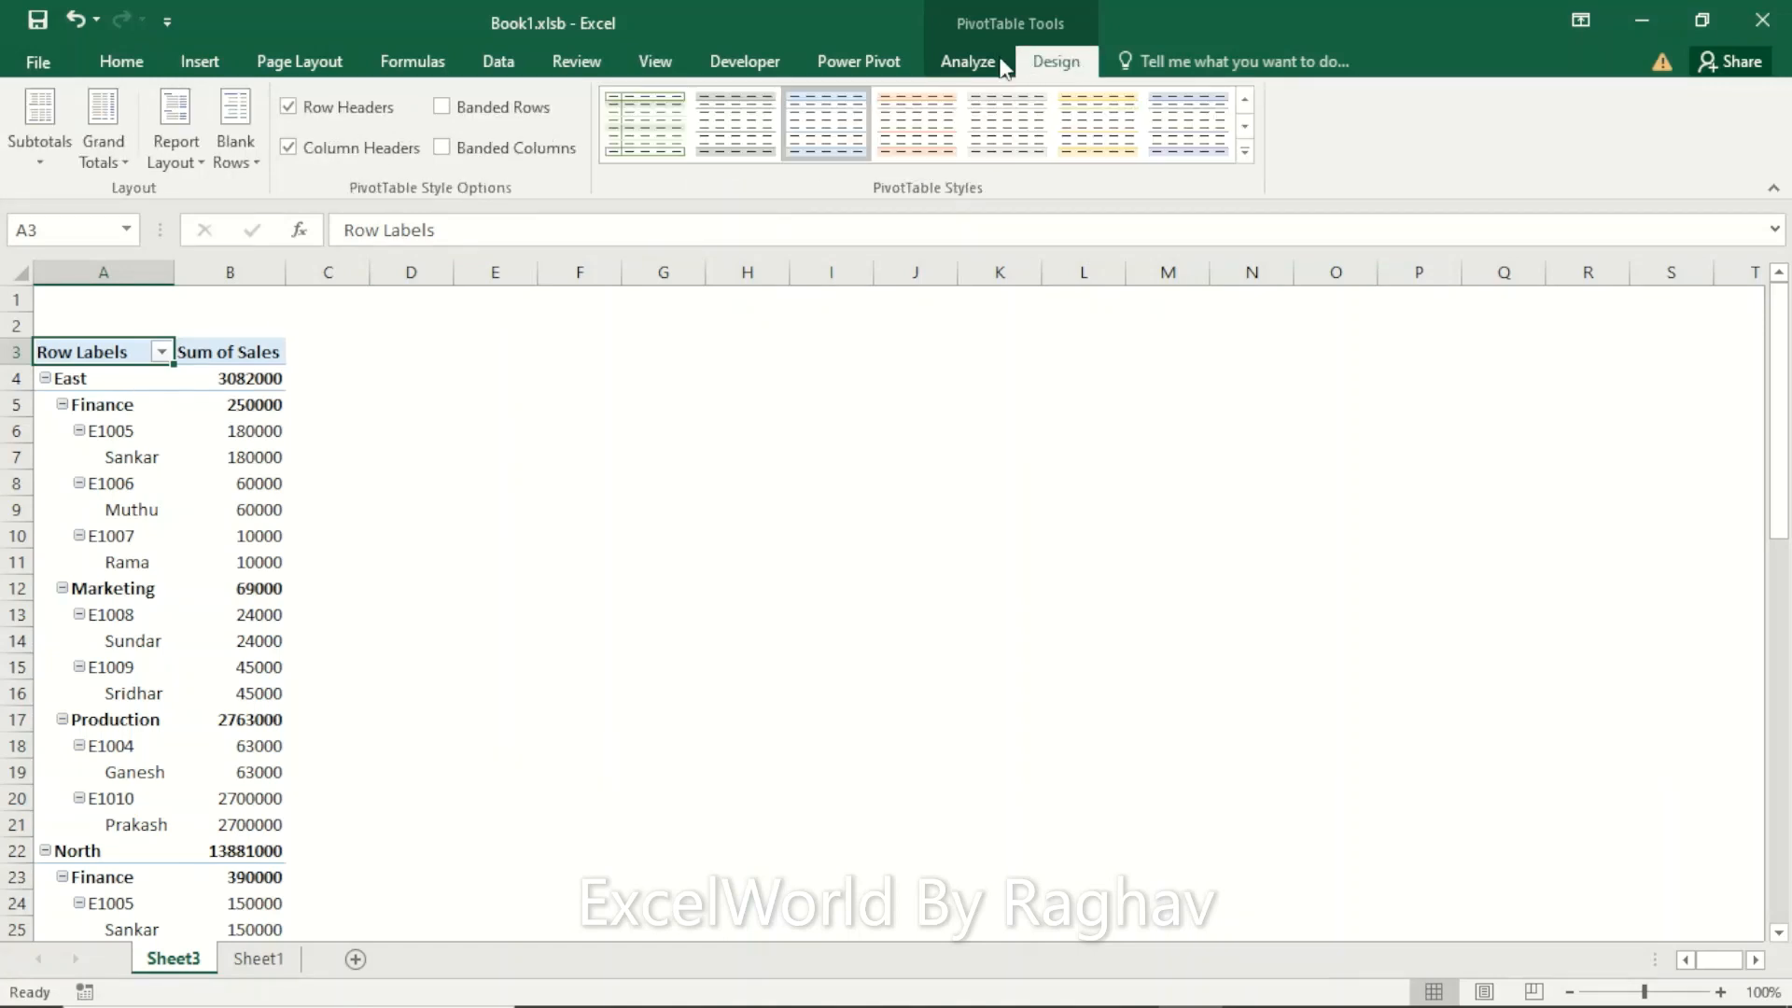
{"action": "left_click", "coordinate": [42, 154]}
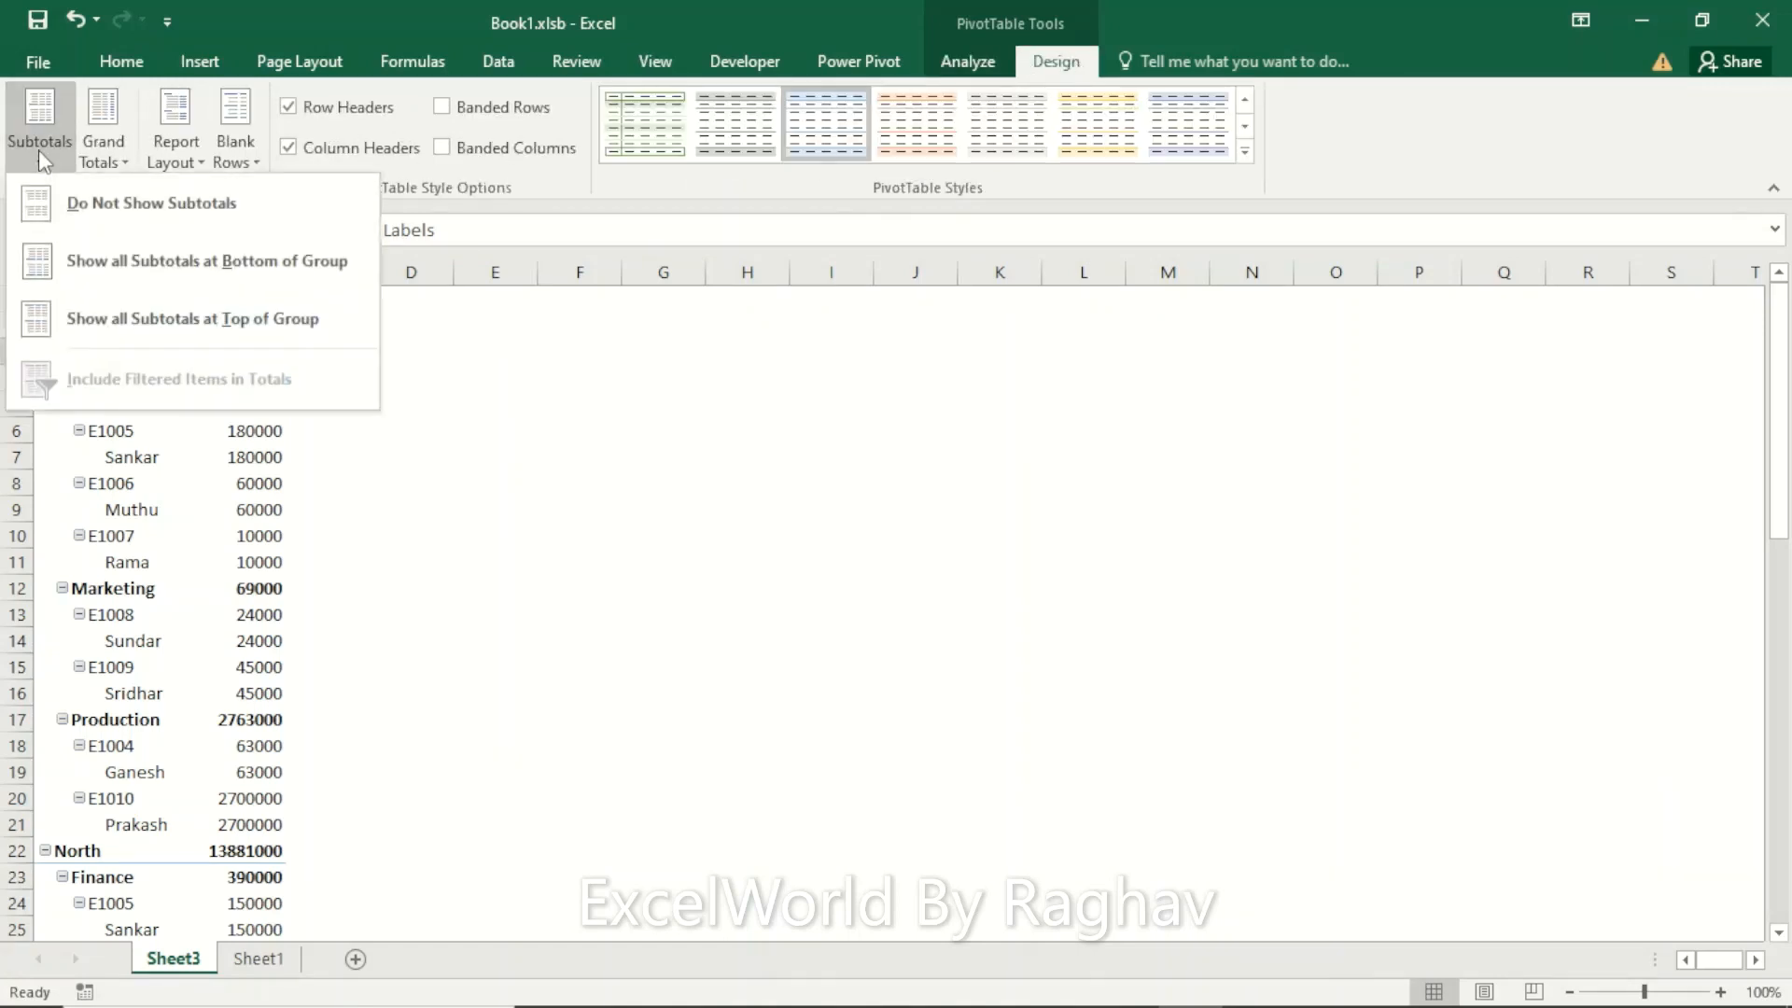
{"action": "left_click", "coordinate": [74, 207]}
{"action": "left_click", "coordinate": [175, 154]}
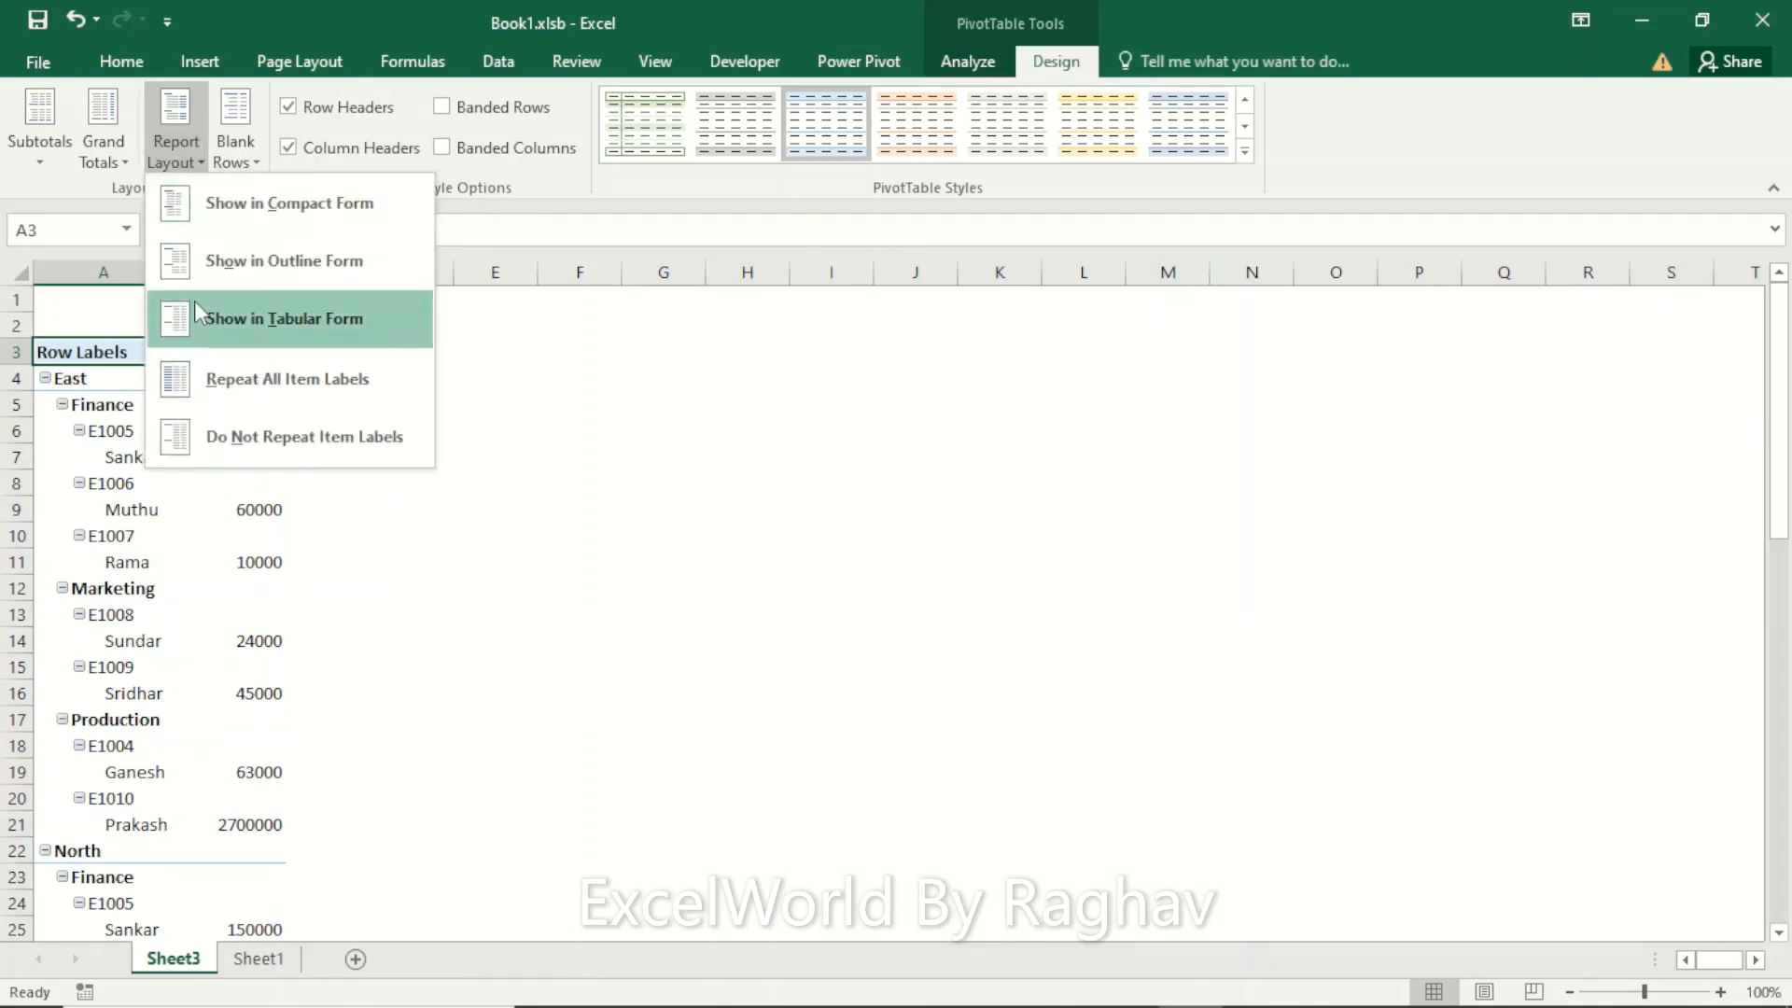
{"action": "left_click", "coordinate": [196, 314]}
{"action": "left_click", "coordinate": [181, 139]}
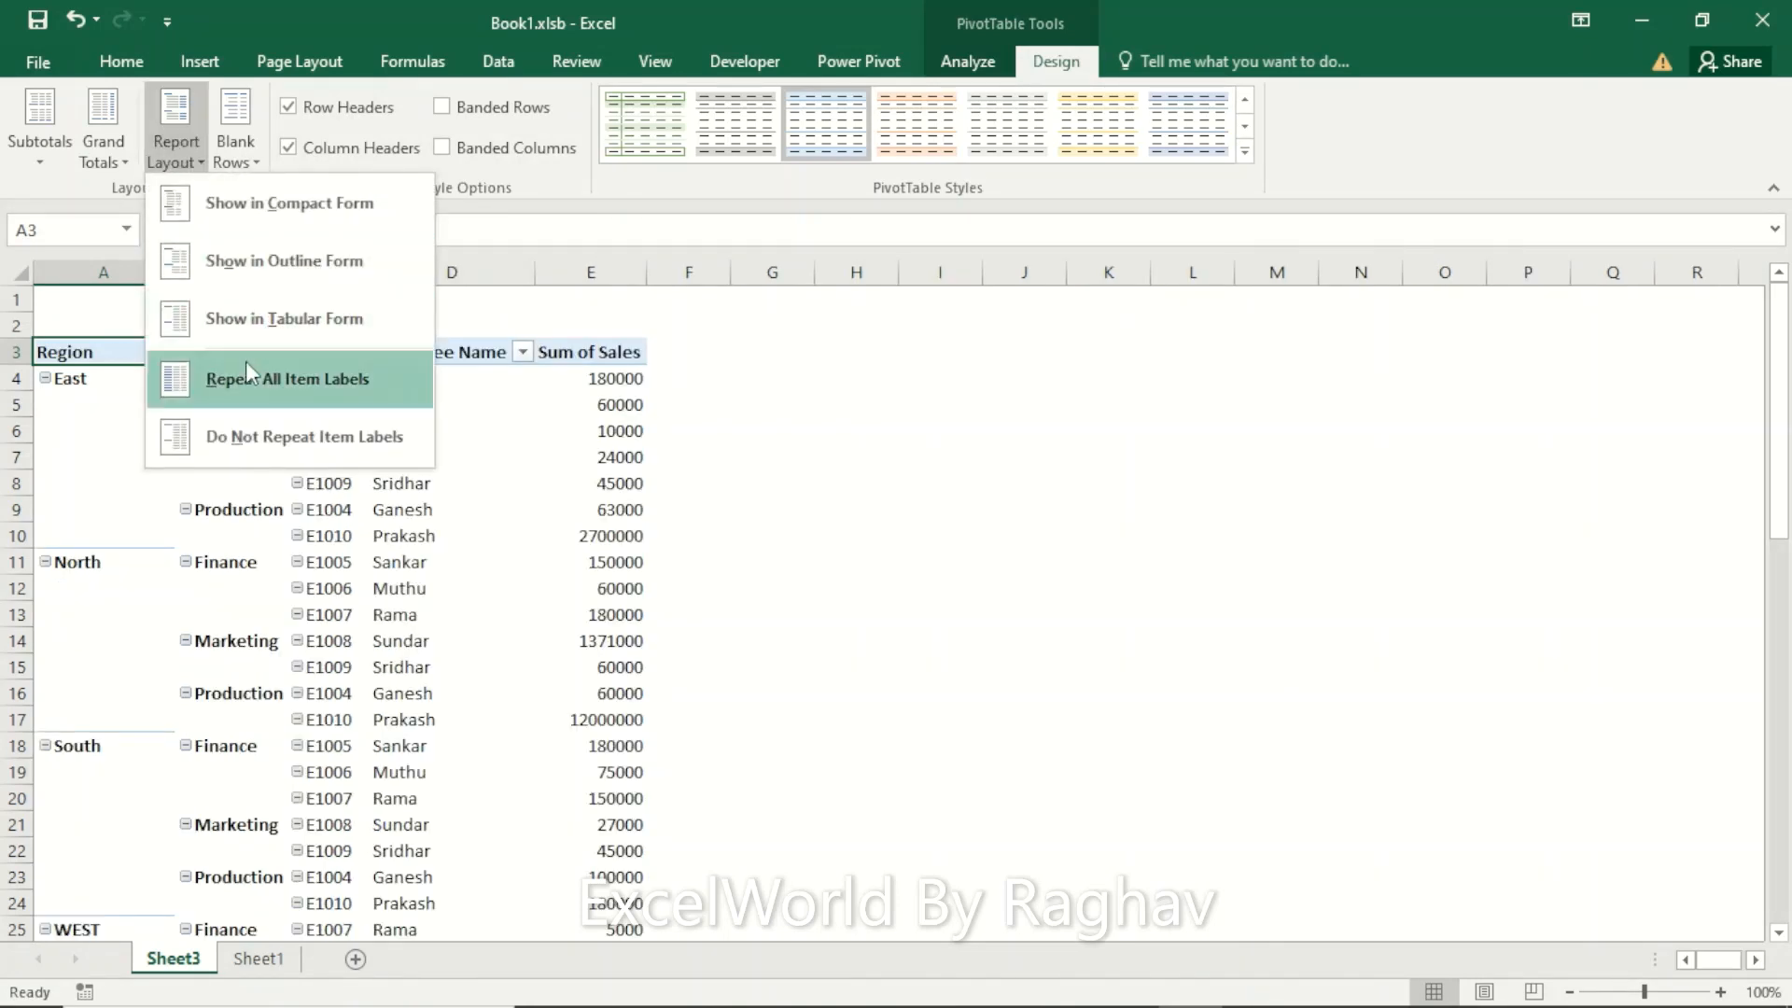
{"action": "left_click", "coordinate": [327, 384]}
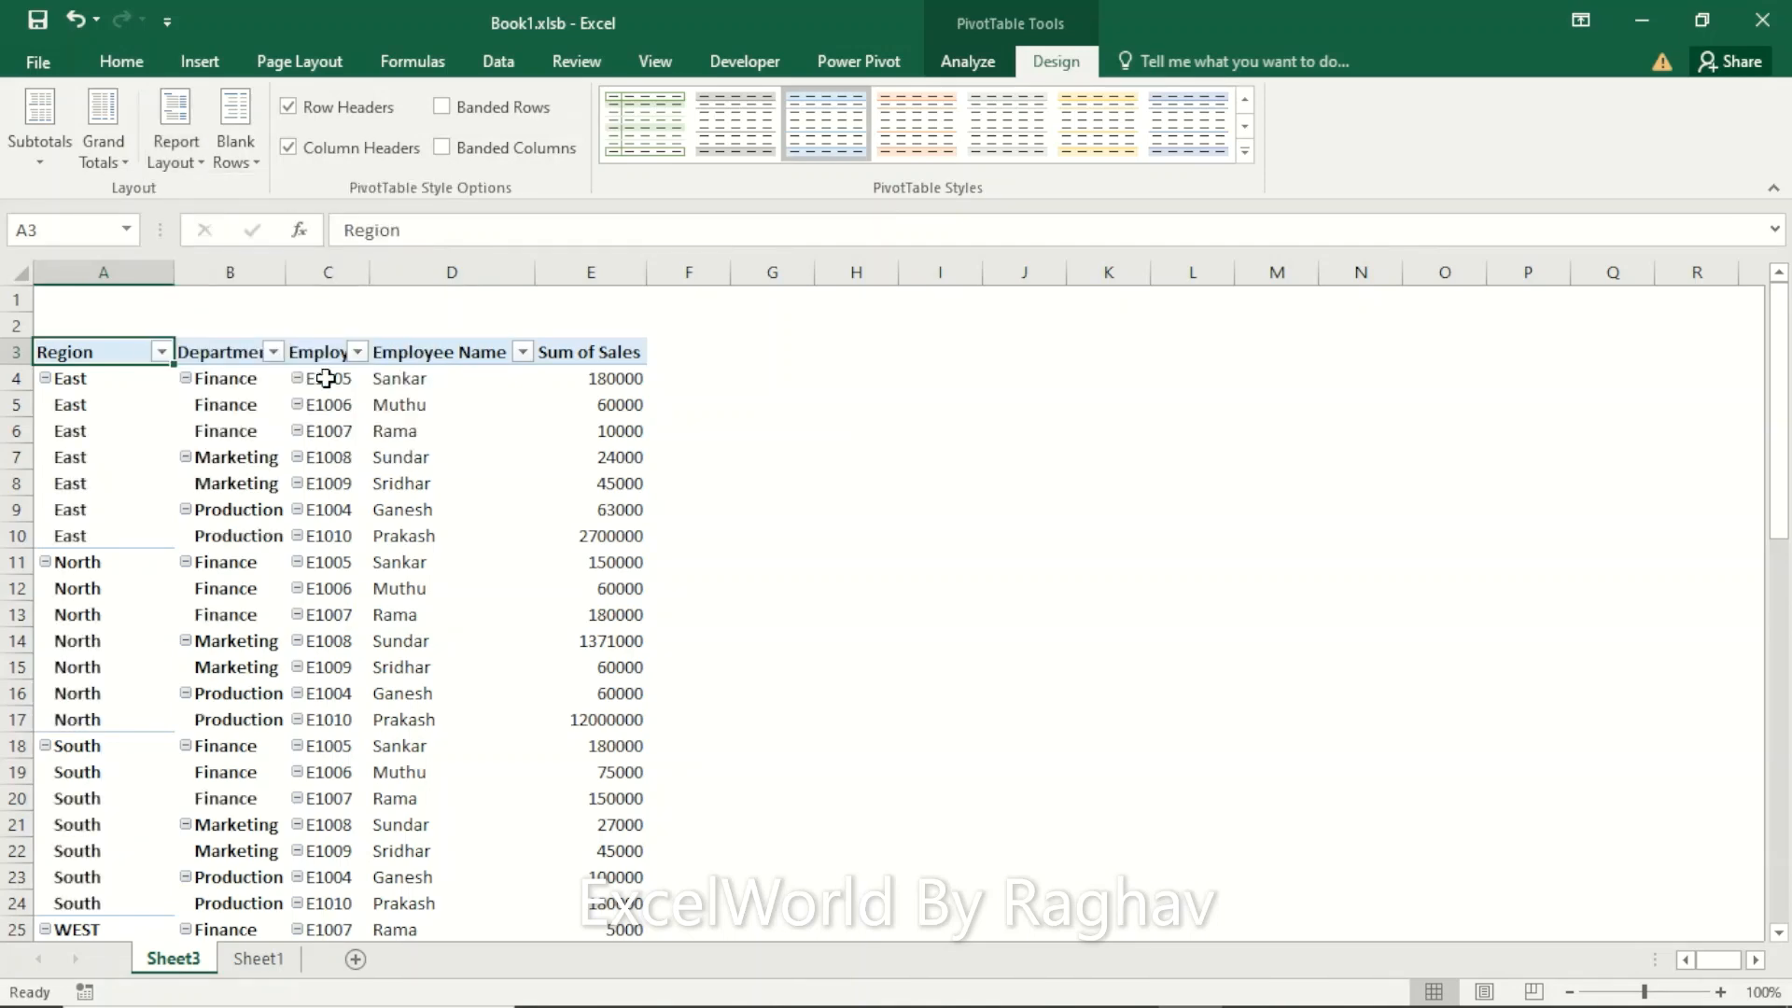
AutoFit the width of all columns on the PivotTable sheet
{"action": "left_click", "coordinate": [30, 275]}
{"action": "double_click", "coordinate": [174, 271]}
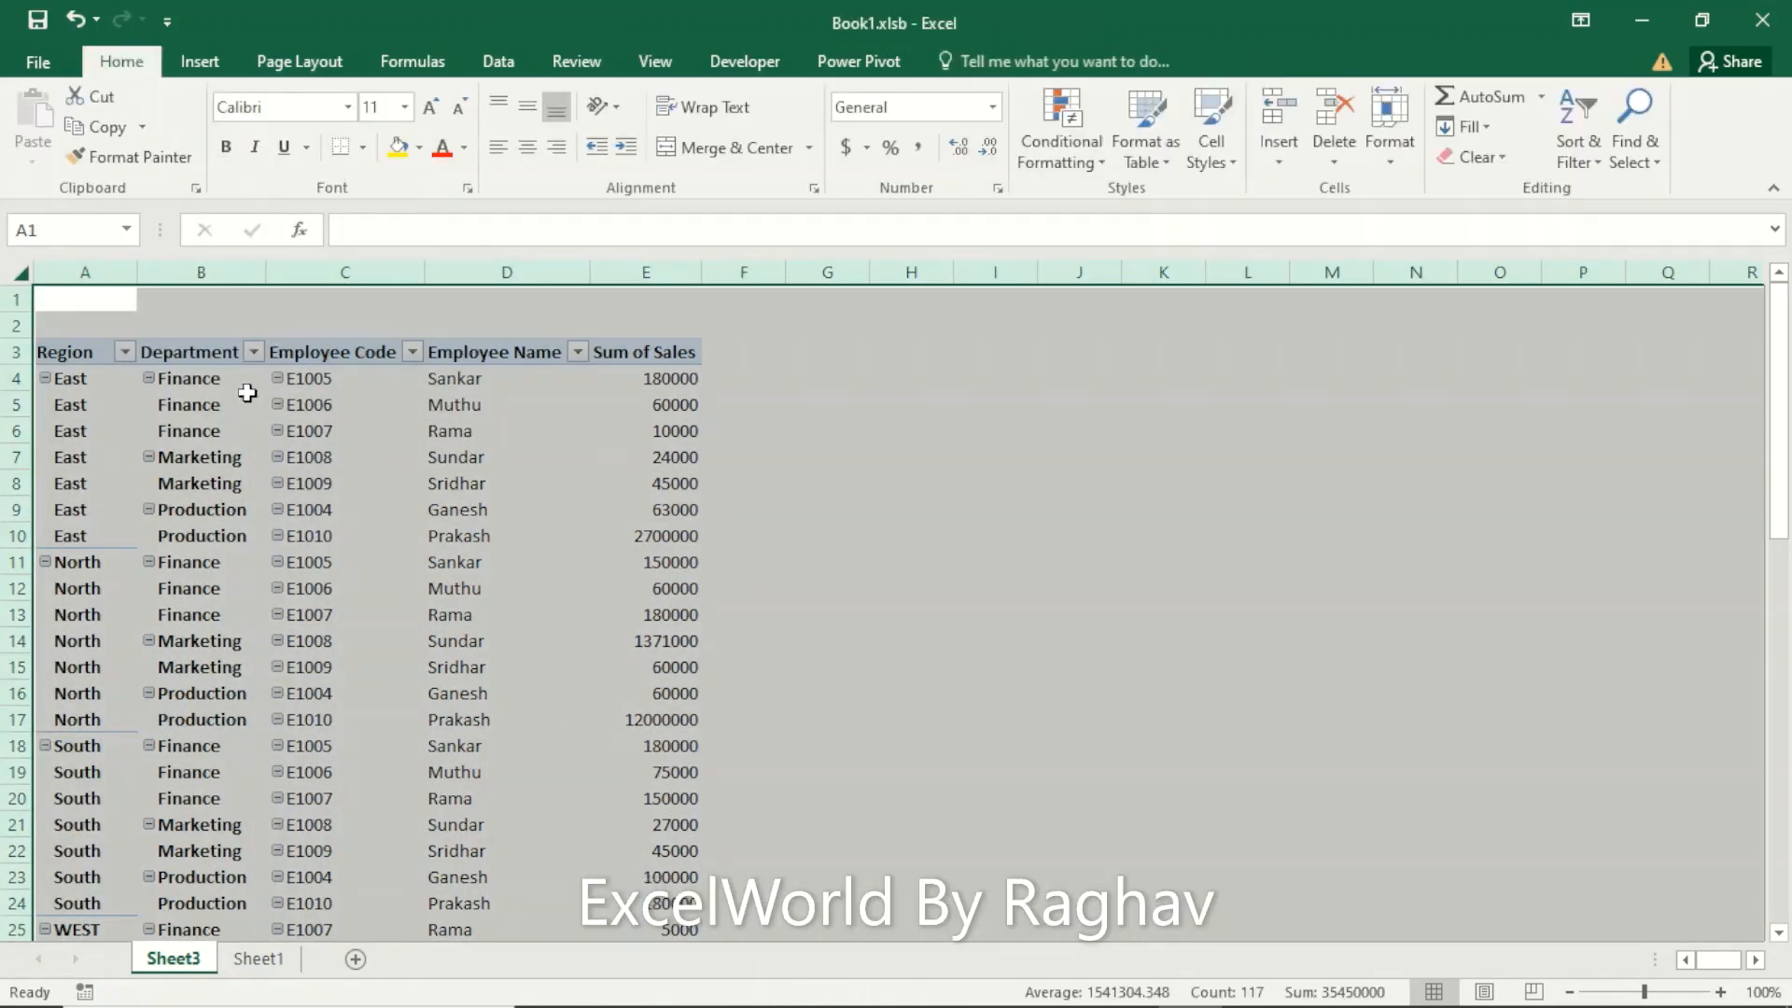
{"action": "left_click", "coordinate": [304, 375]}
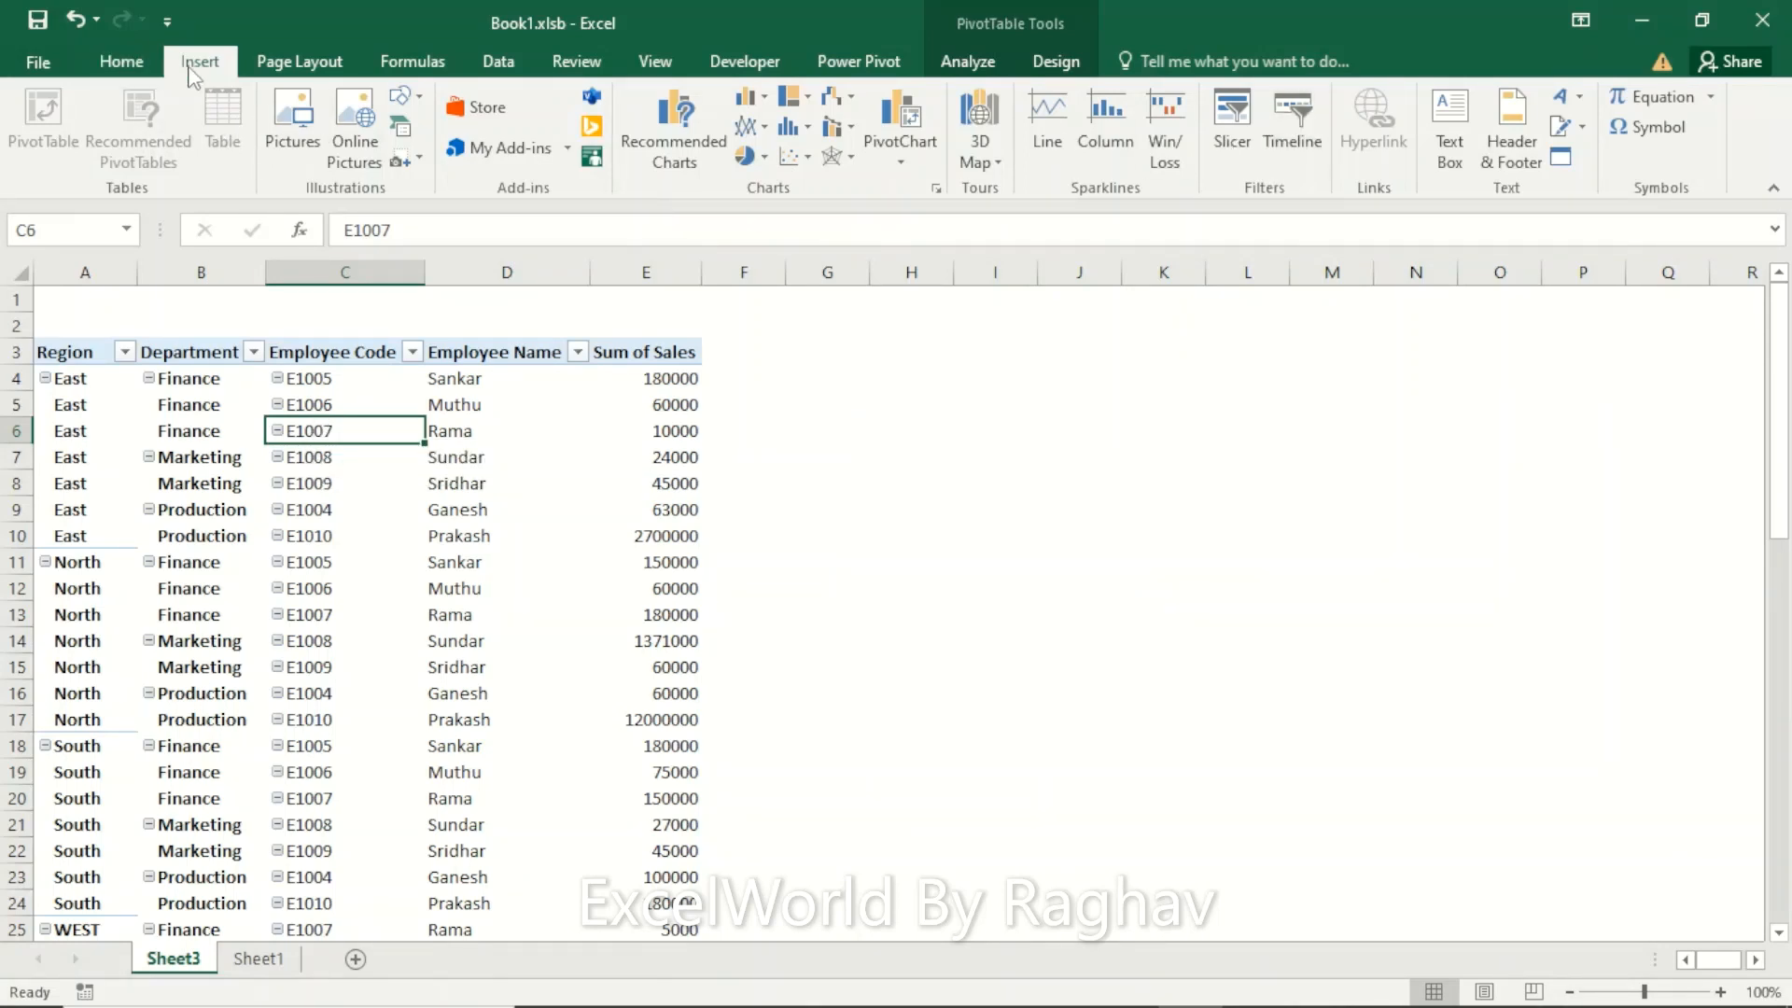
Insert a Region slicer for the PivotTable and place it beside the table, level with the header row
{"action": "left_click", "coordinate": [1233, 122]}
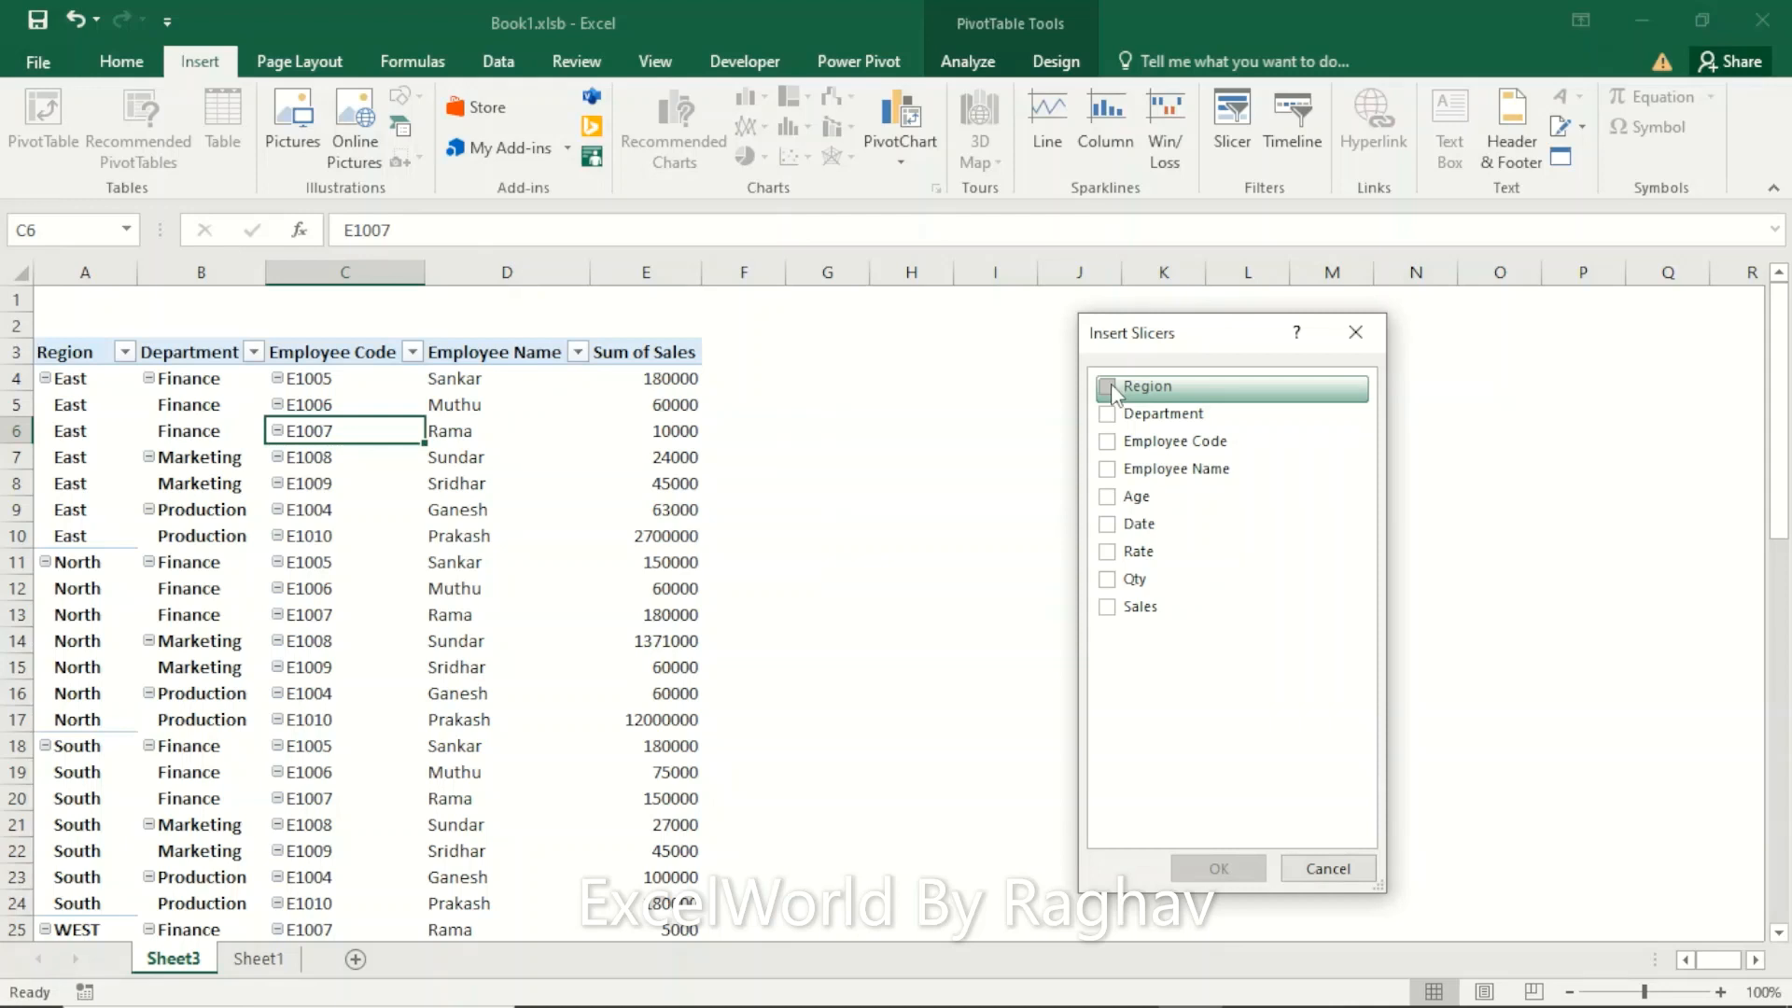
{"action": "left_click", "coordinate": [1111, 385]}
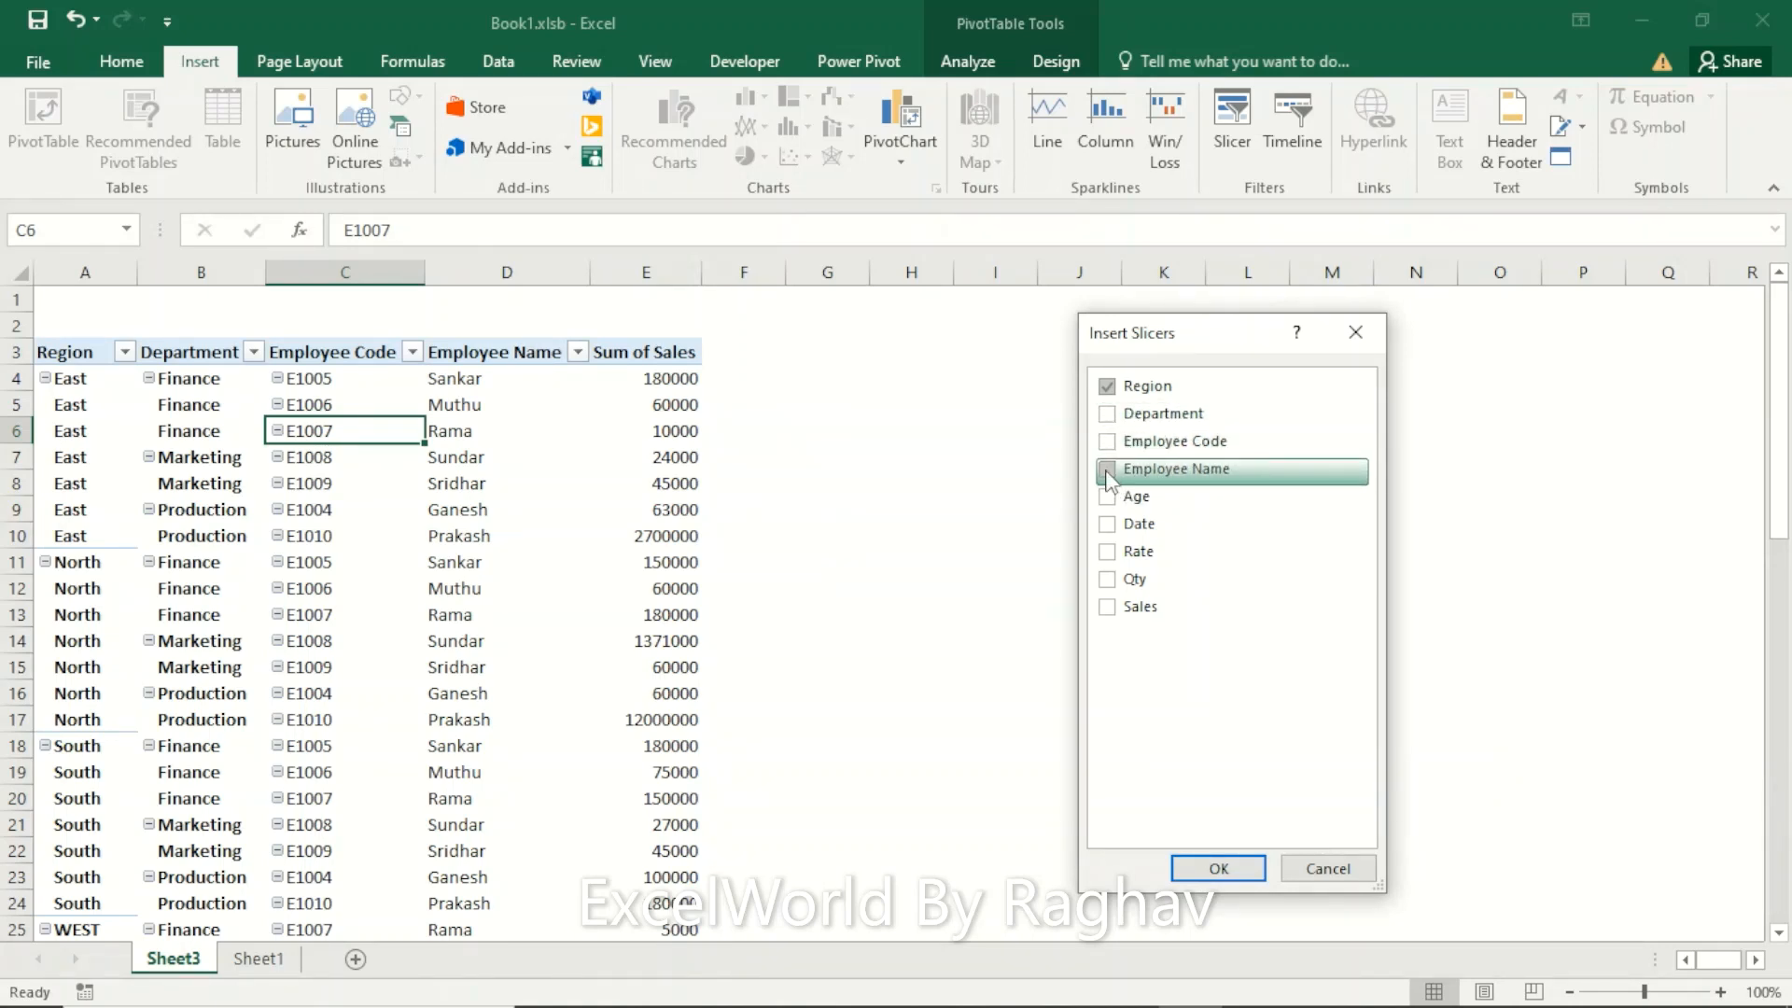
{"action": "left_click", "coordinate": [1218, 868]}
{"action": "left_click_drag", "start_coordinate": [887, 471], "coordinate": [966, 351]}
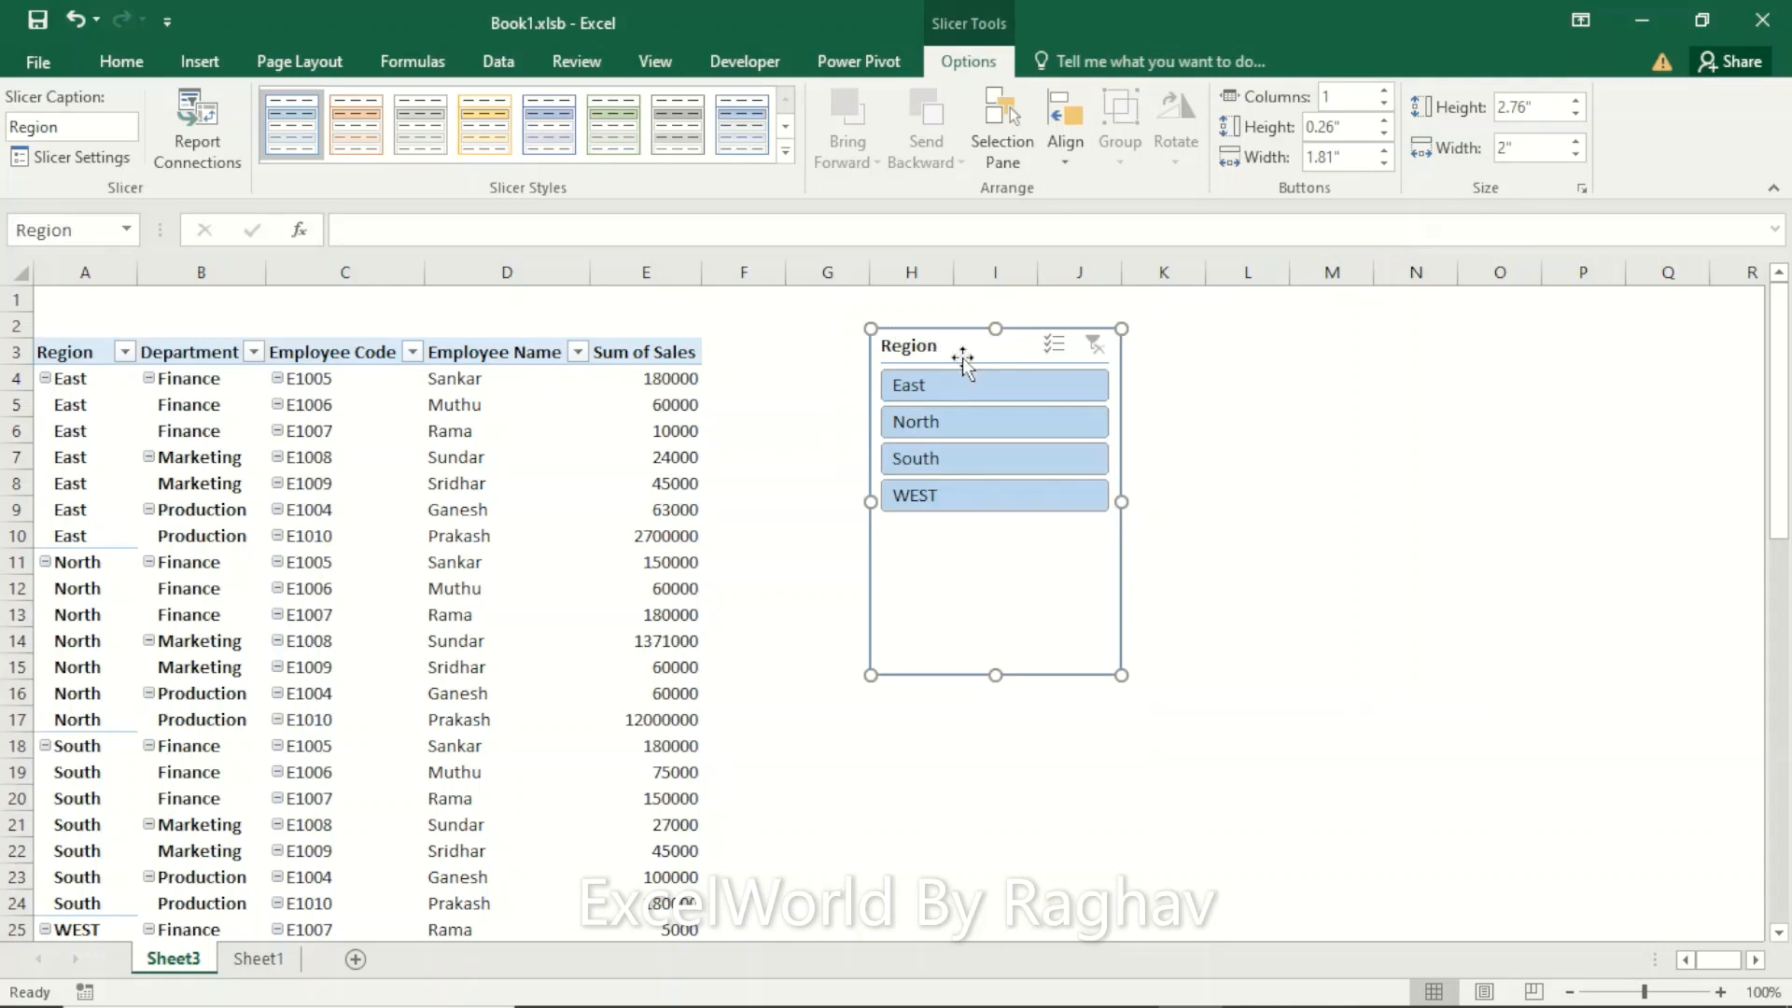
Insert an Employee Name slicer separately and place it beside the Region slicer, aligned with its upper edge
{"action": "left_click", "coordinate": [353, 356]}
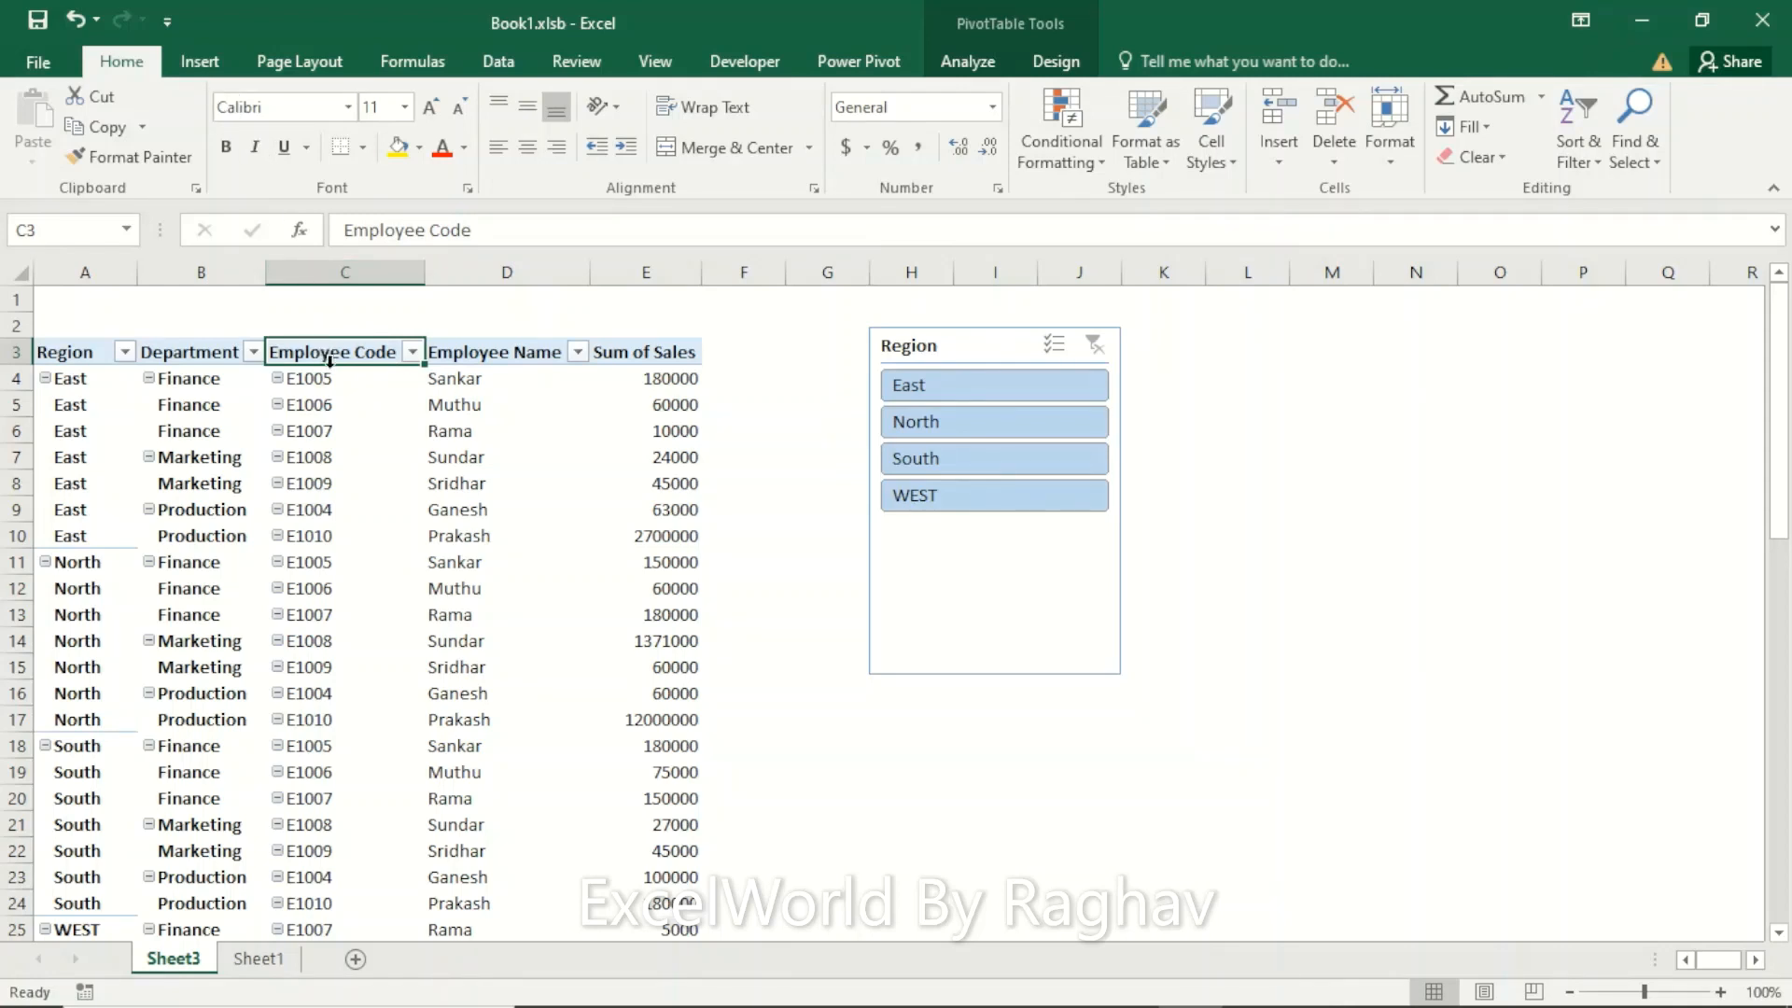
{"action": "left_click", "coordinate": [489, 357]}
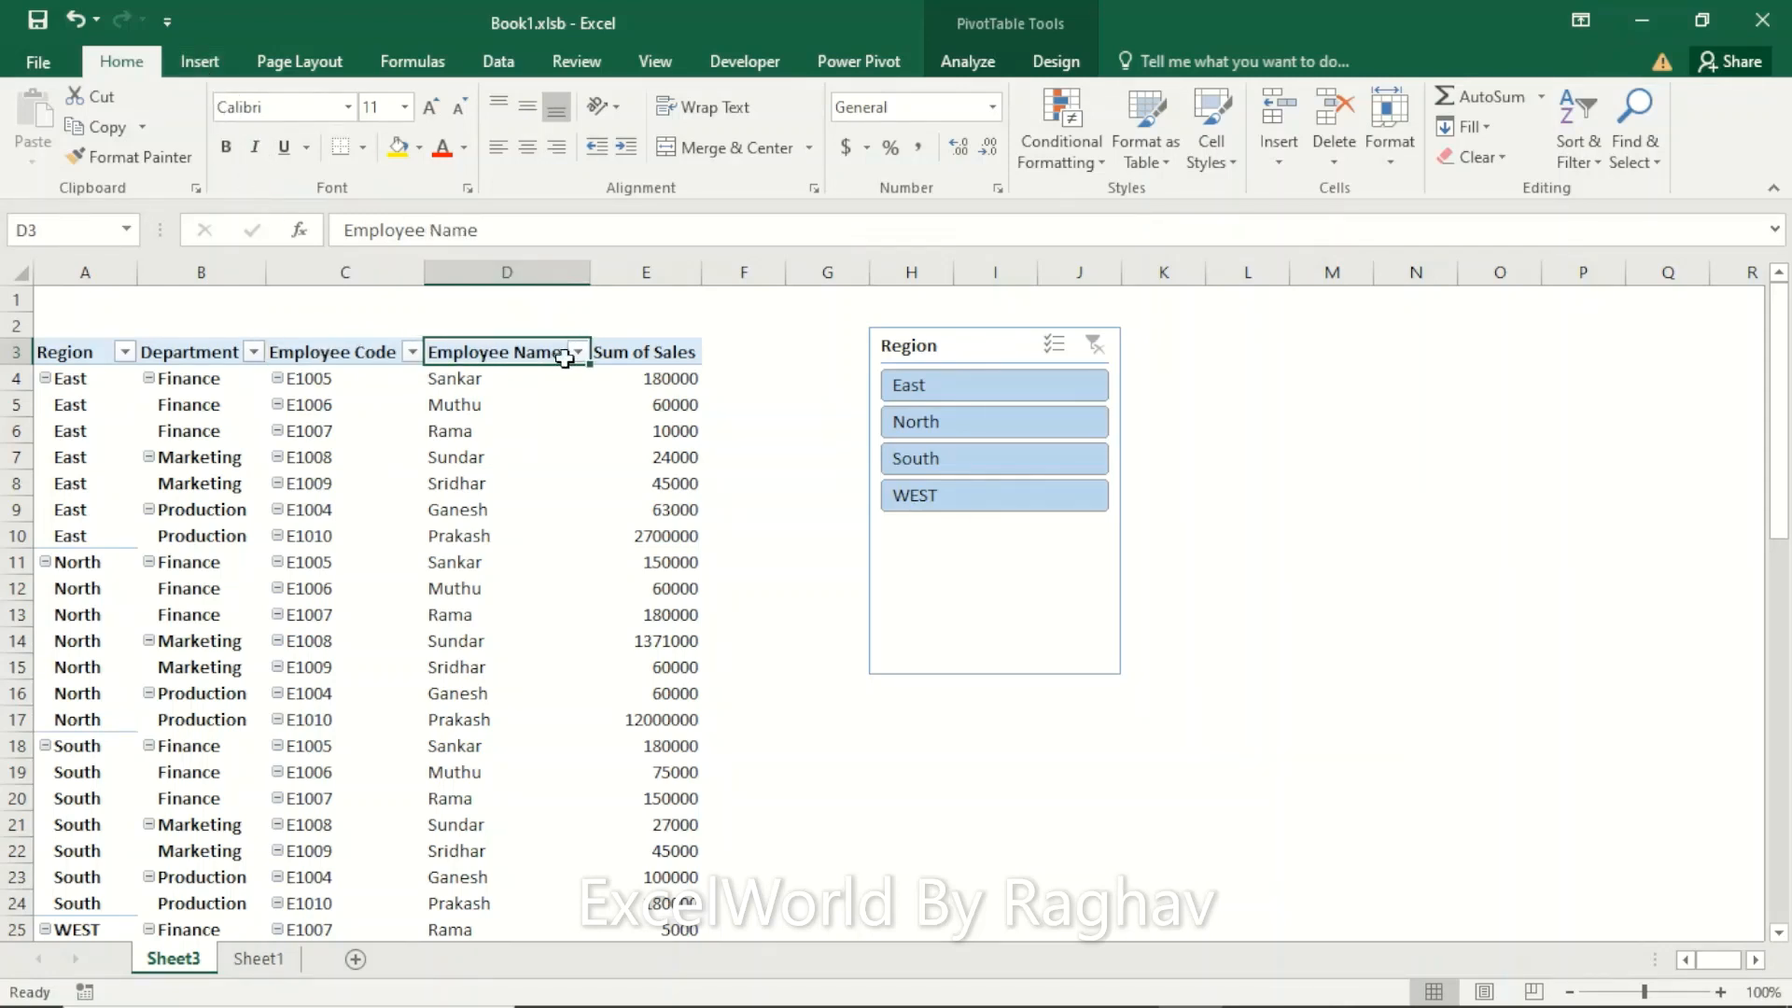
{"action": "left_click", "coordinate": [198, 61]}
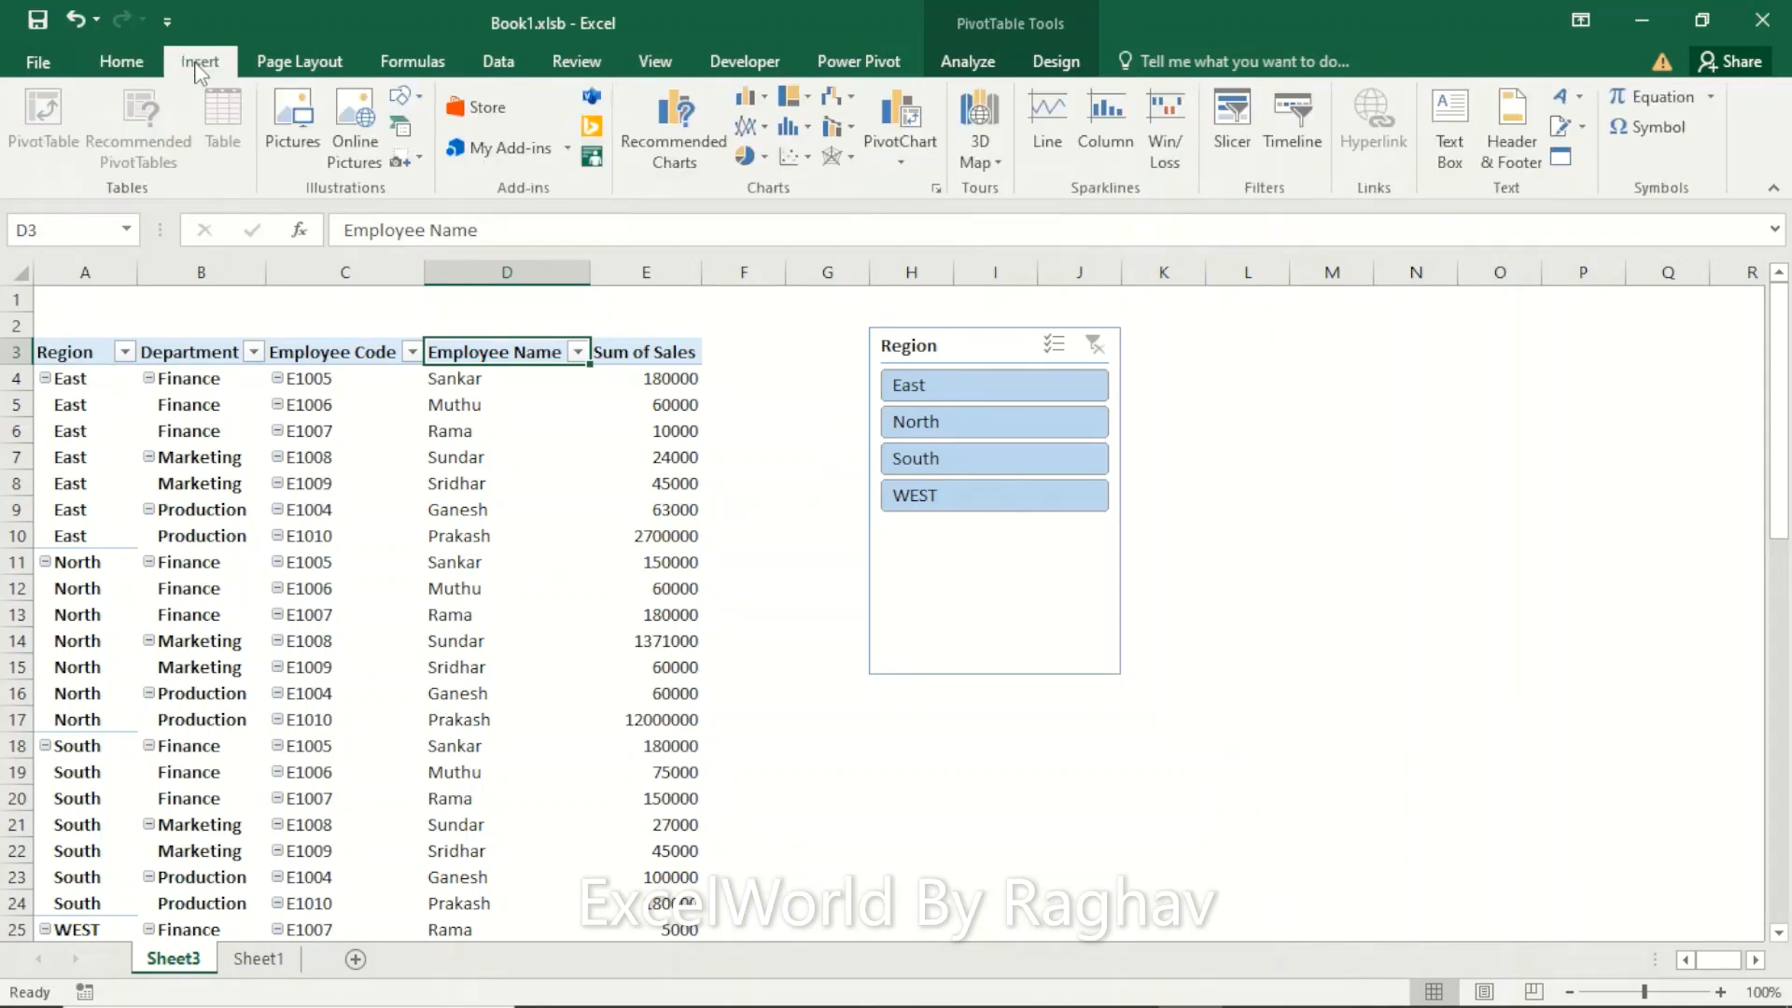
{"action": "left_click", "coordinate": [1232, 114]}
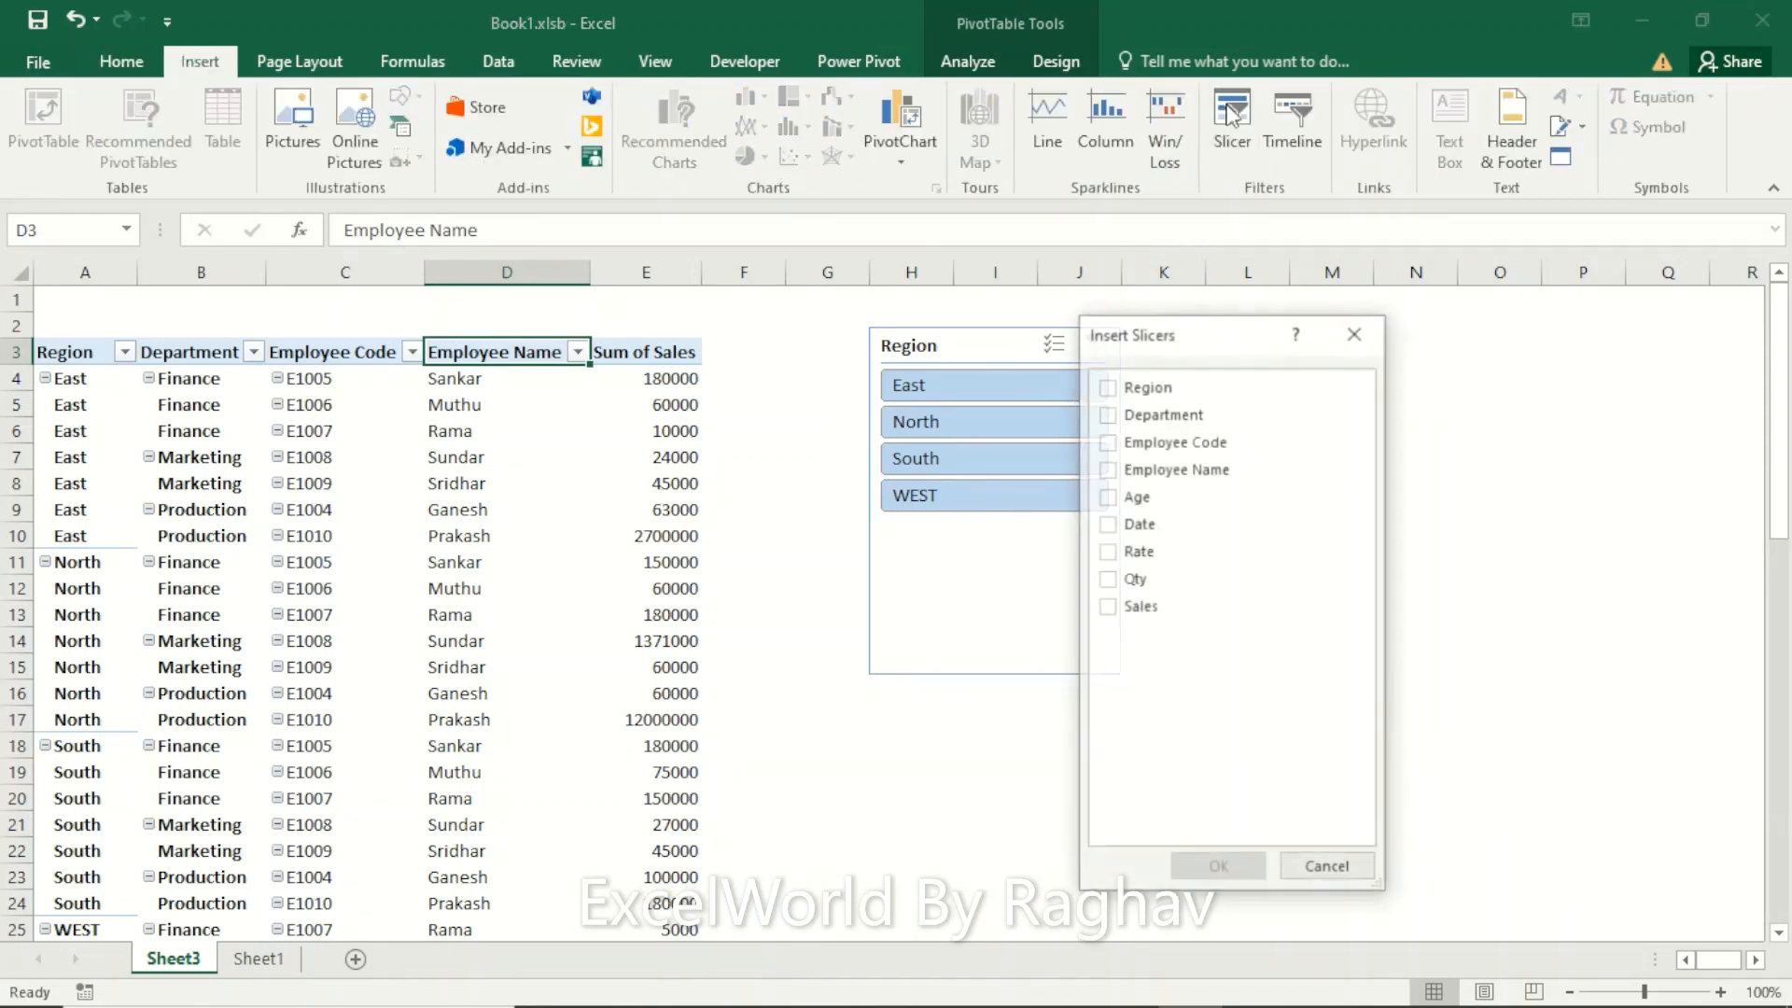
{"action": "left_click", "coordinate": [1111, 472]}
{"action": "left_click", "coordinate": [1214, 867]}
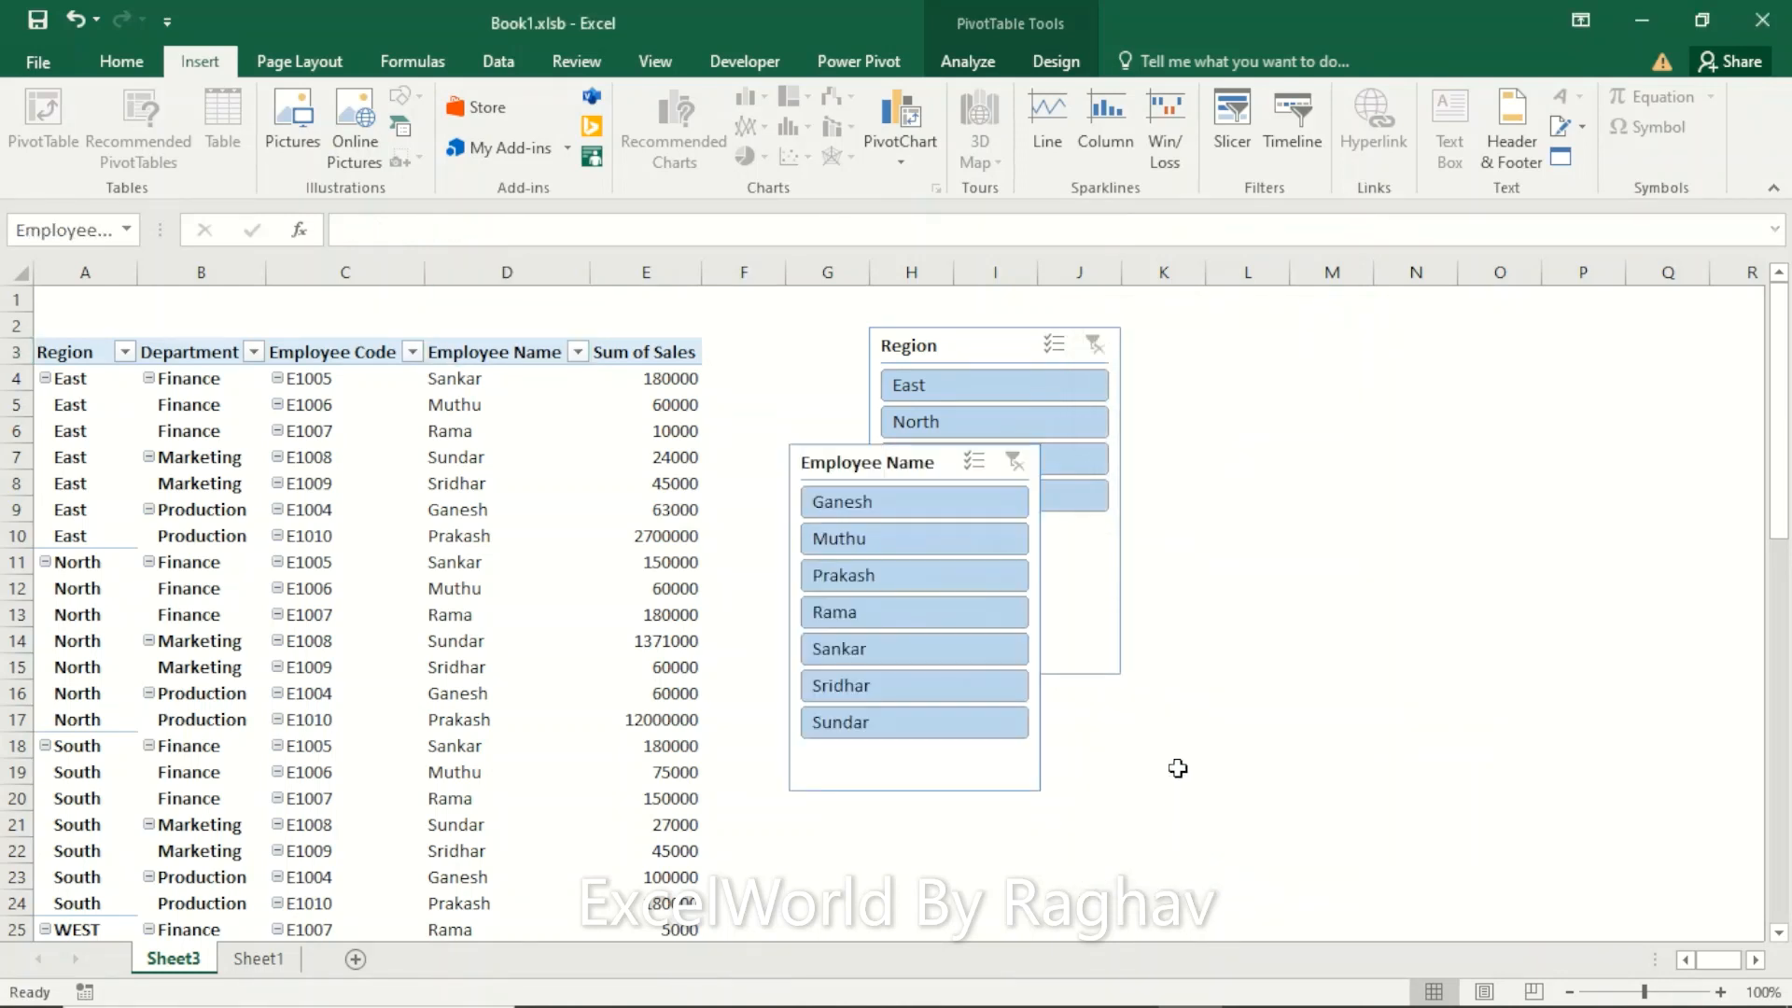
{"action": "left_click_drag", "start_coordinate": [875, 464], "coordinate": [1247, 337]}
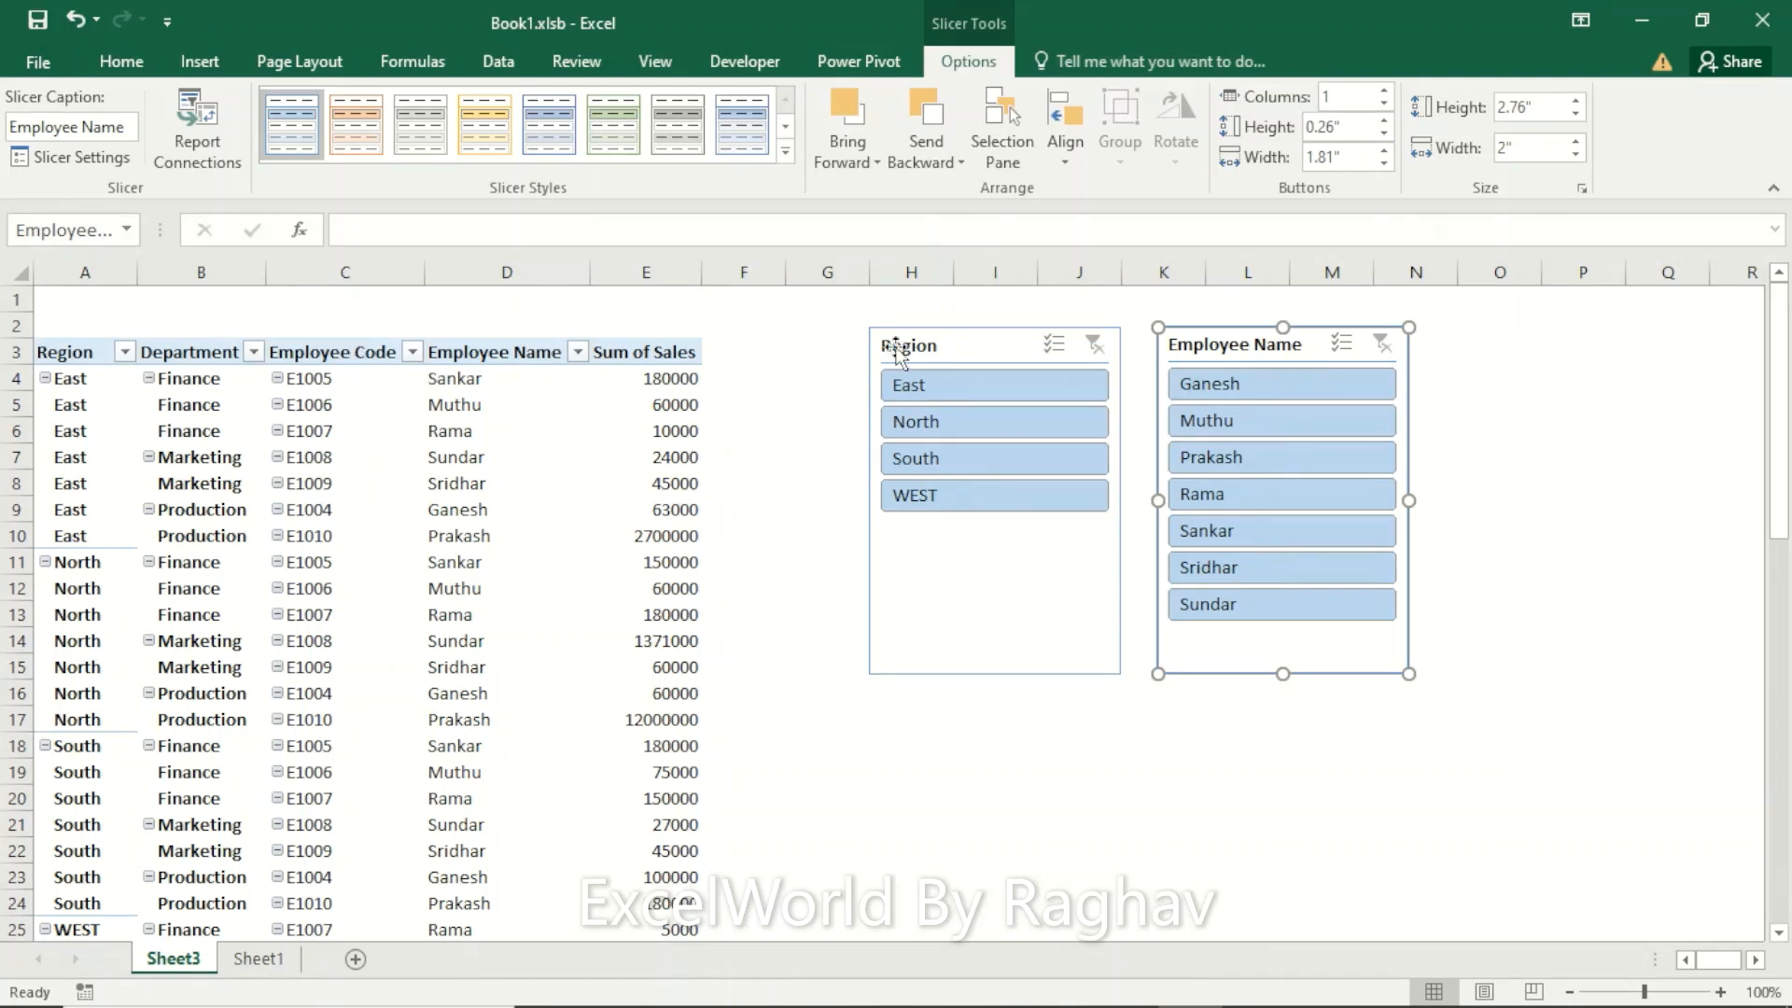
Delete both the Region slicer and the Employee Name slicer
{"action": "left_click", "coordinate": [940, 347]}
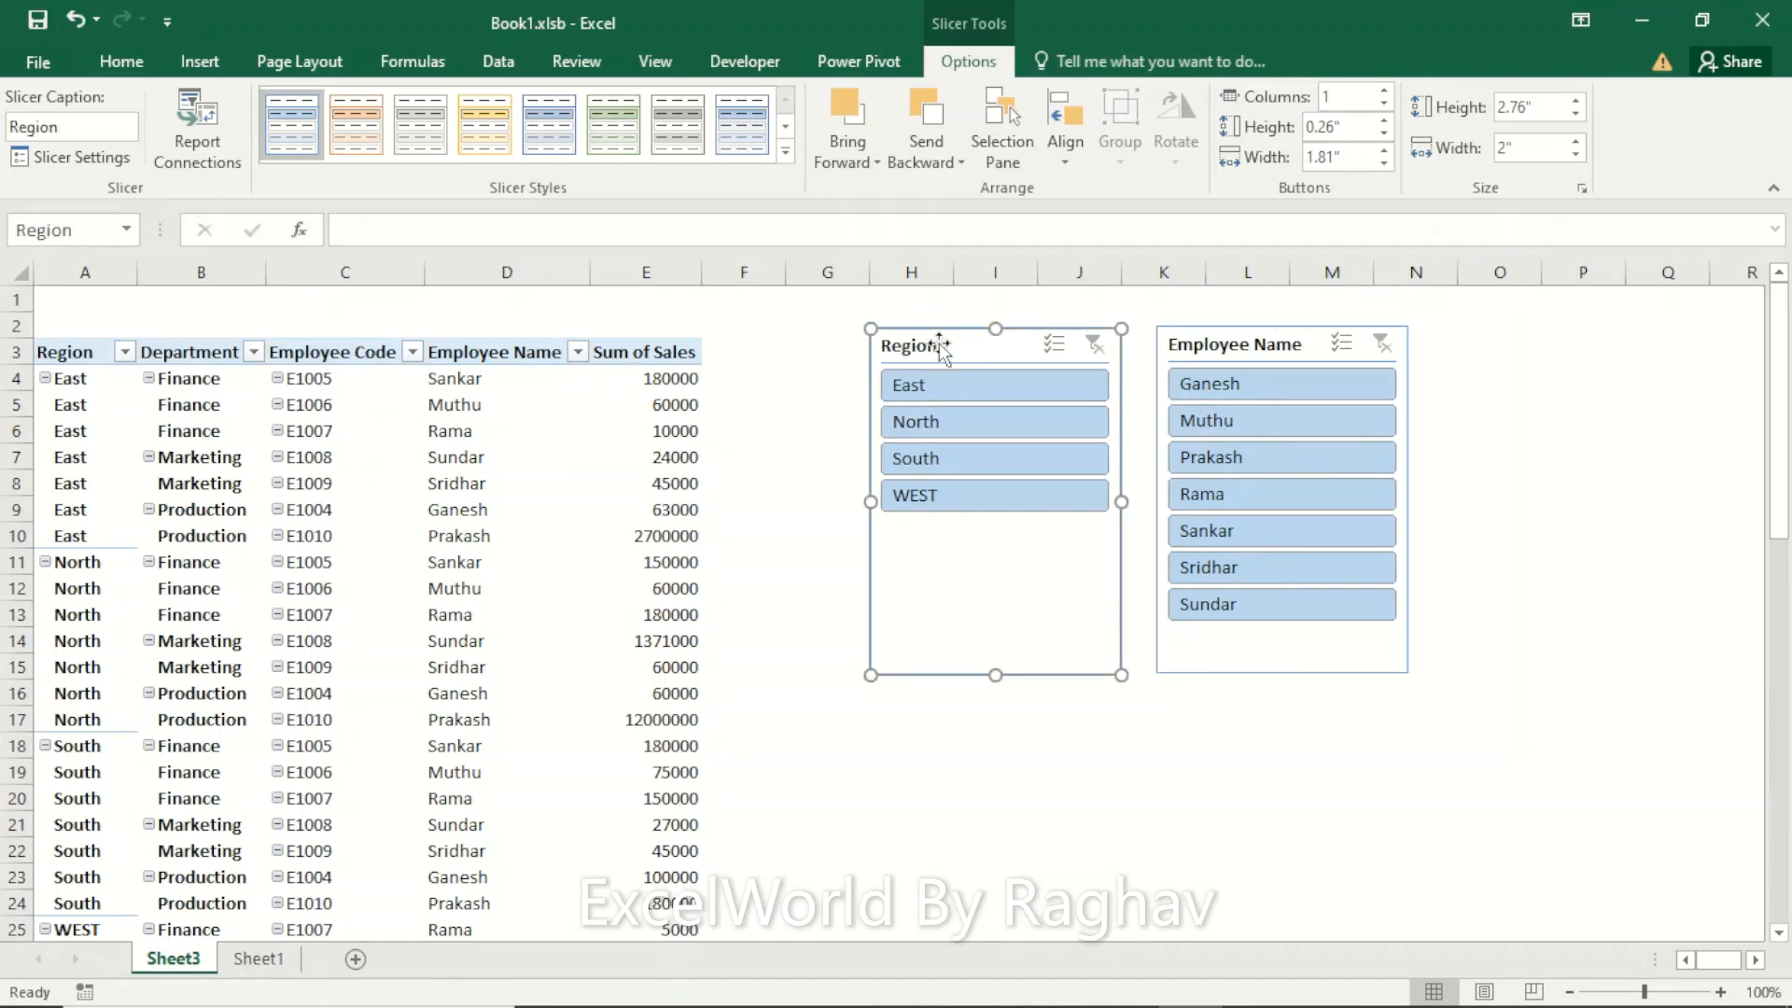
{"action": "left_click", "coordinate": [1211, 349]}
{"action": "left_click", "coordinate": [997, 347]}
{"action": "key", "text": "Delete"}
{"action": "left_click", "coordinate": [1179, 329]}
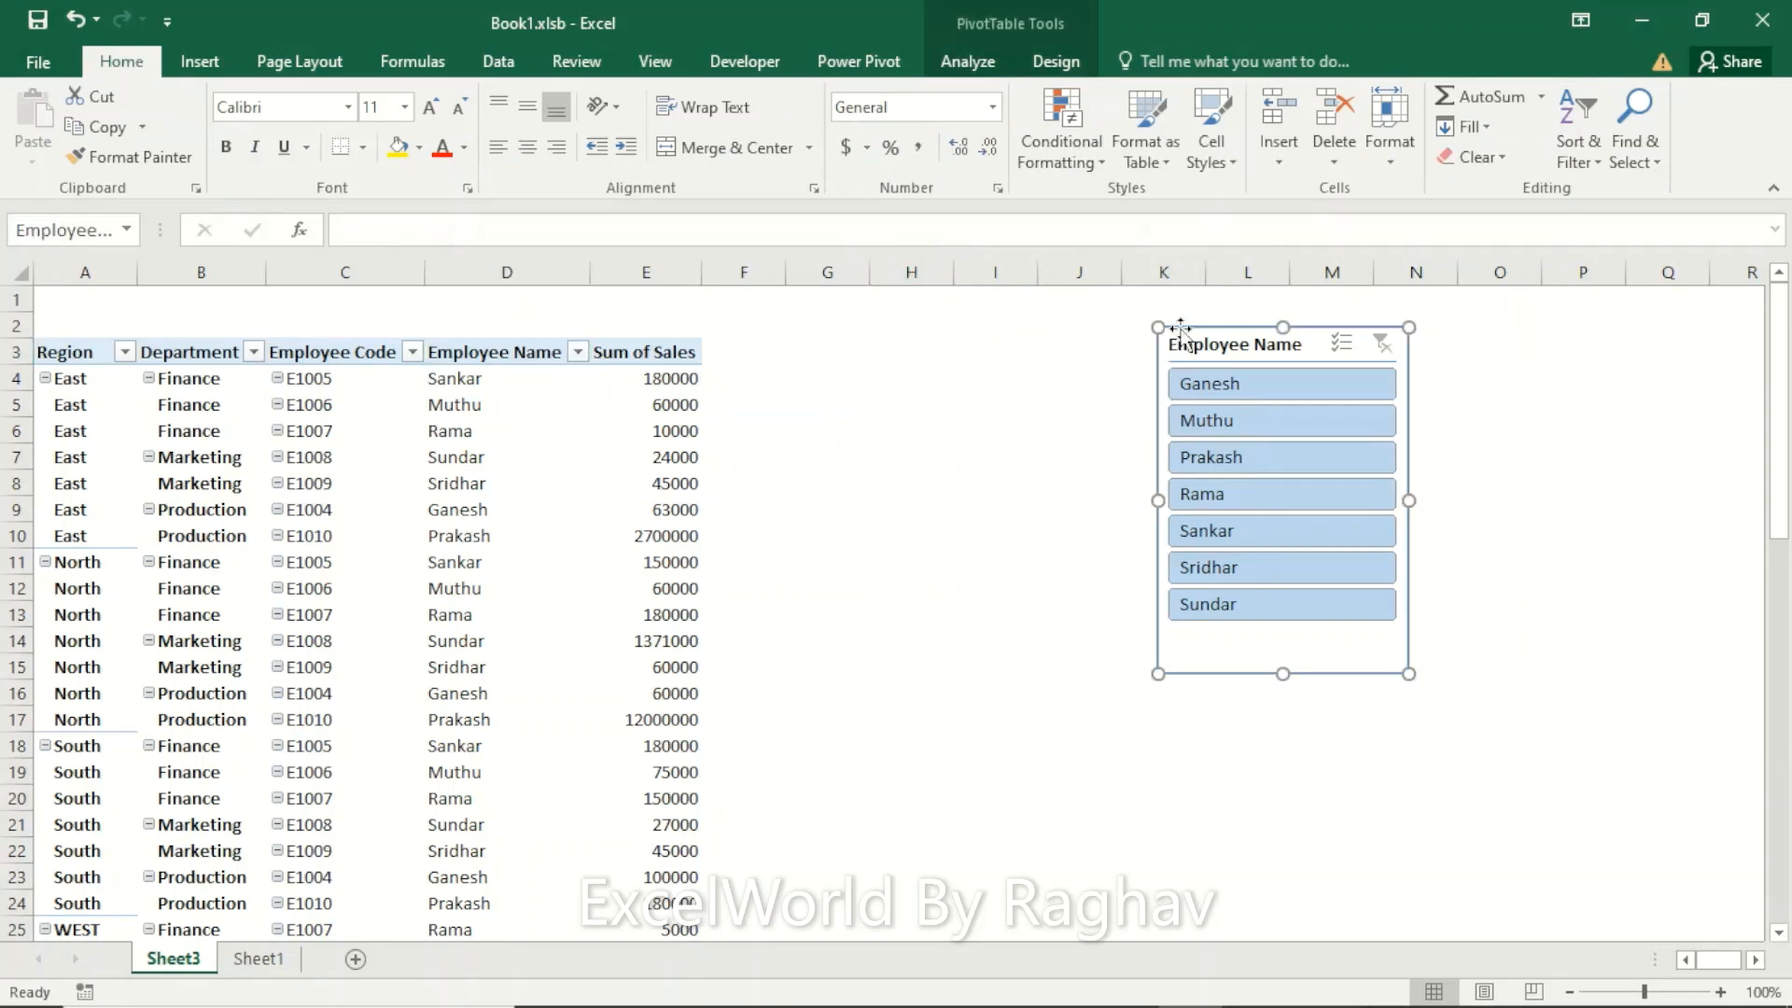
{"action": "key", "text": "Delete"}
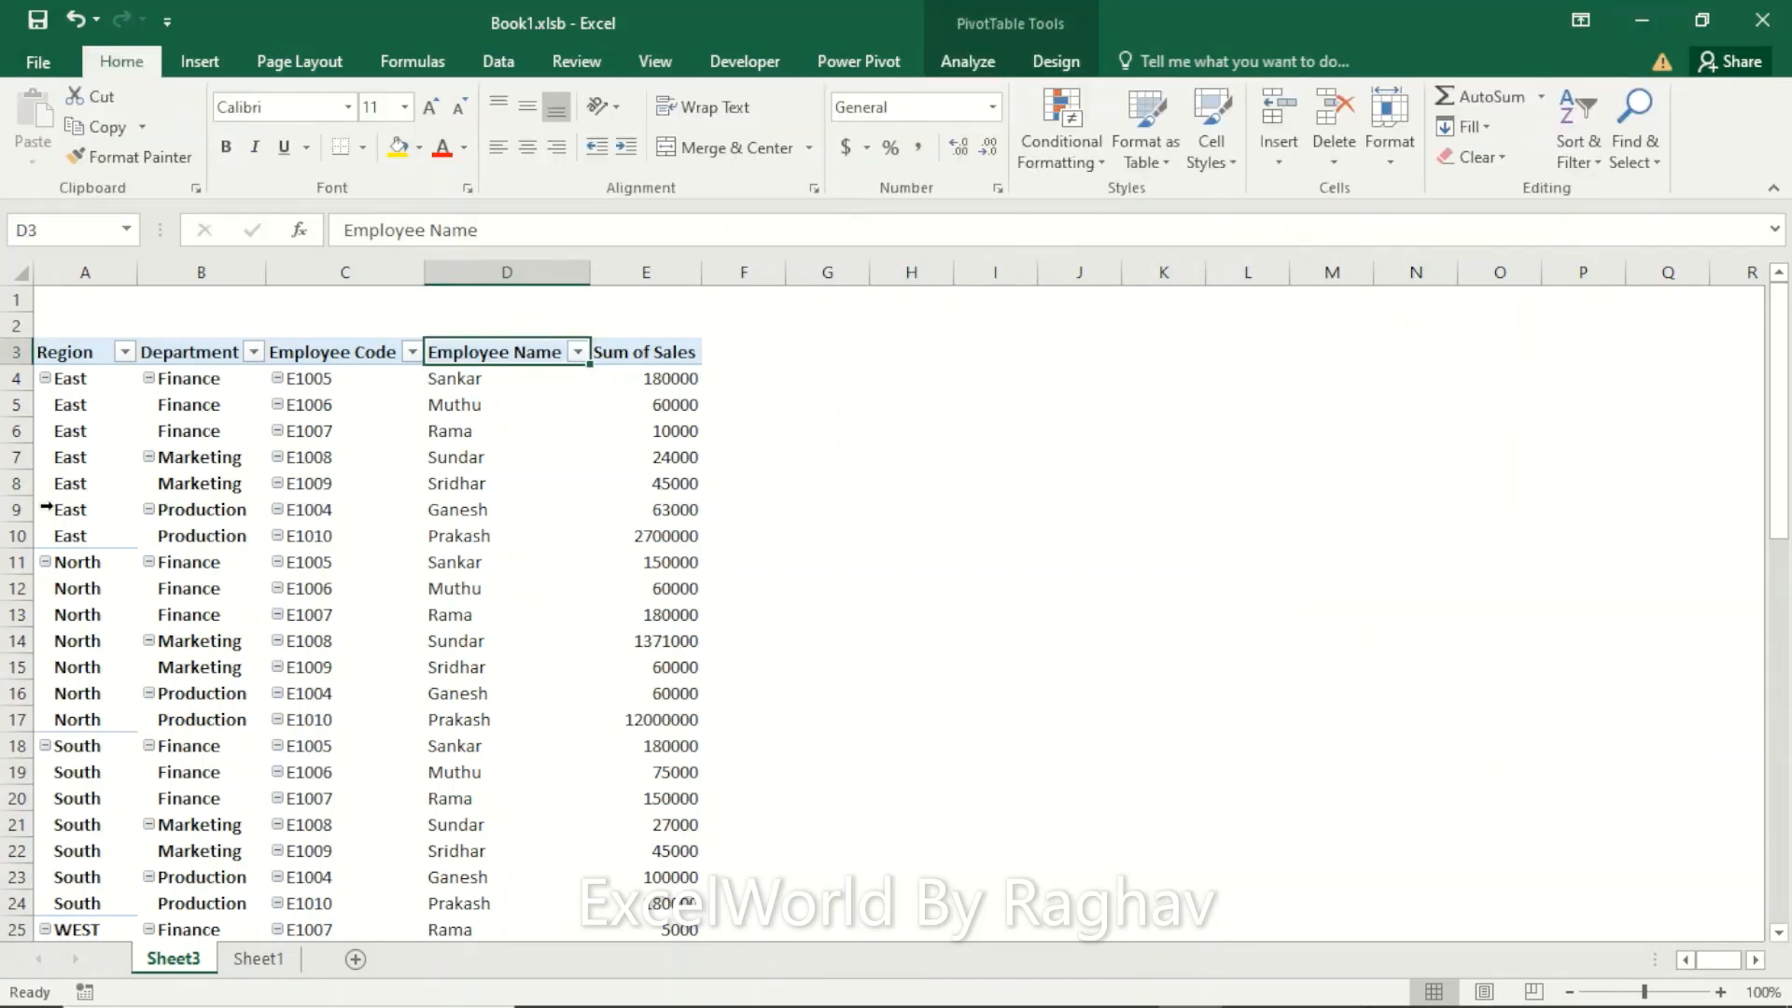
Insert Region, Department and Employee Name slicers for the PivotTable together
{"action": "left_click", "coordinate": [462, 401]}
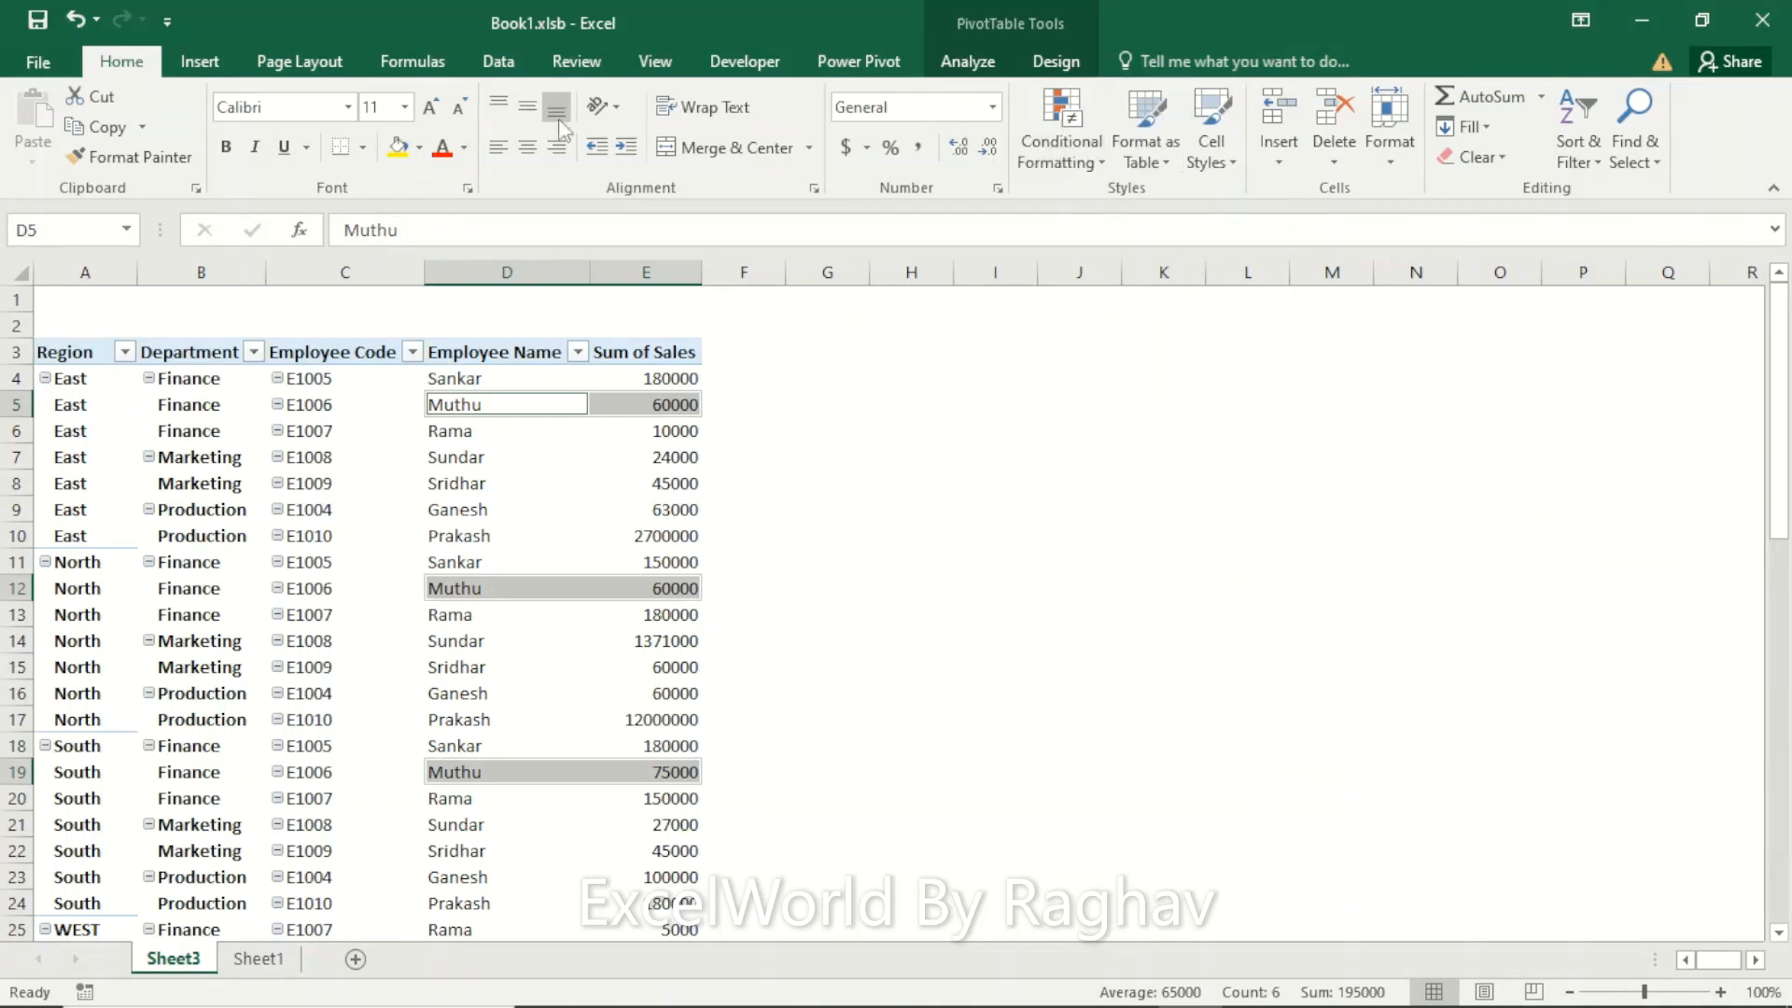
{"action": "left_click", "coordinate": [197, 64]}
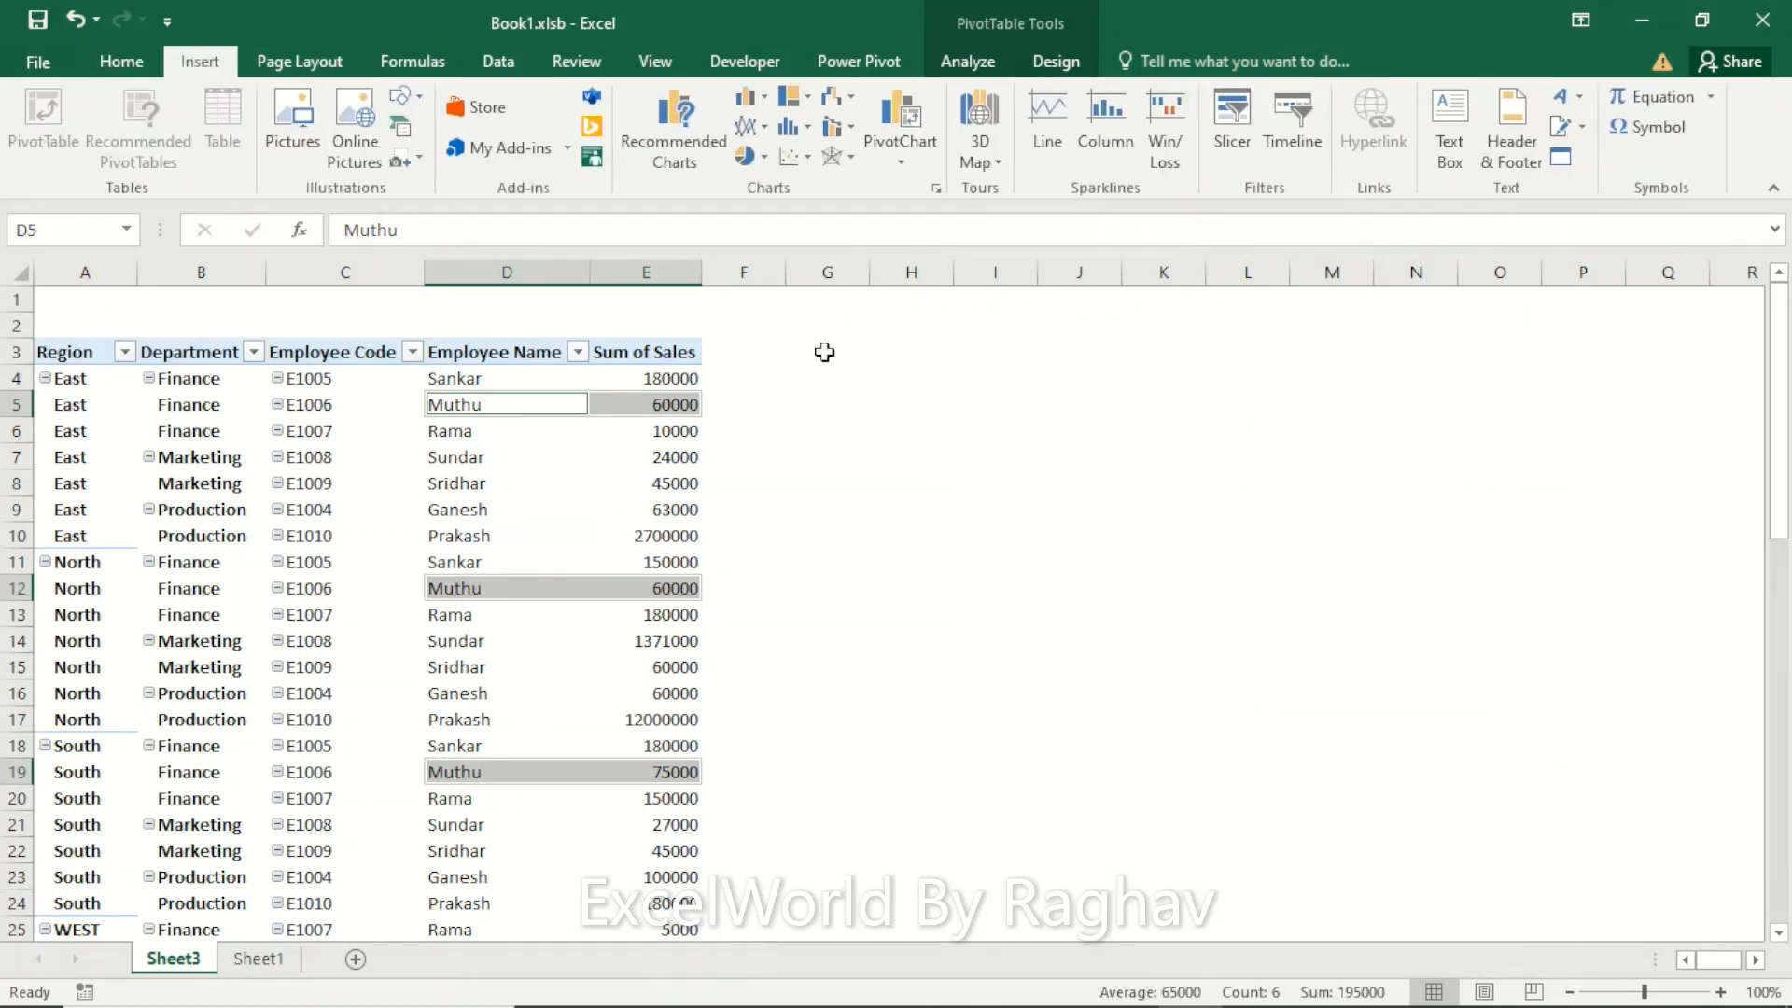
{"action": "left_click", "coordinate": [377, 409]}
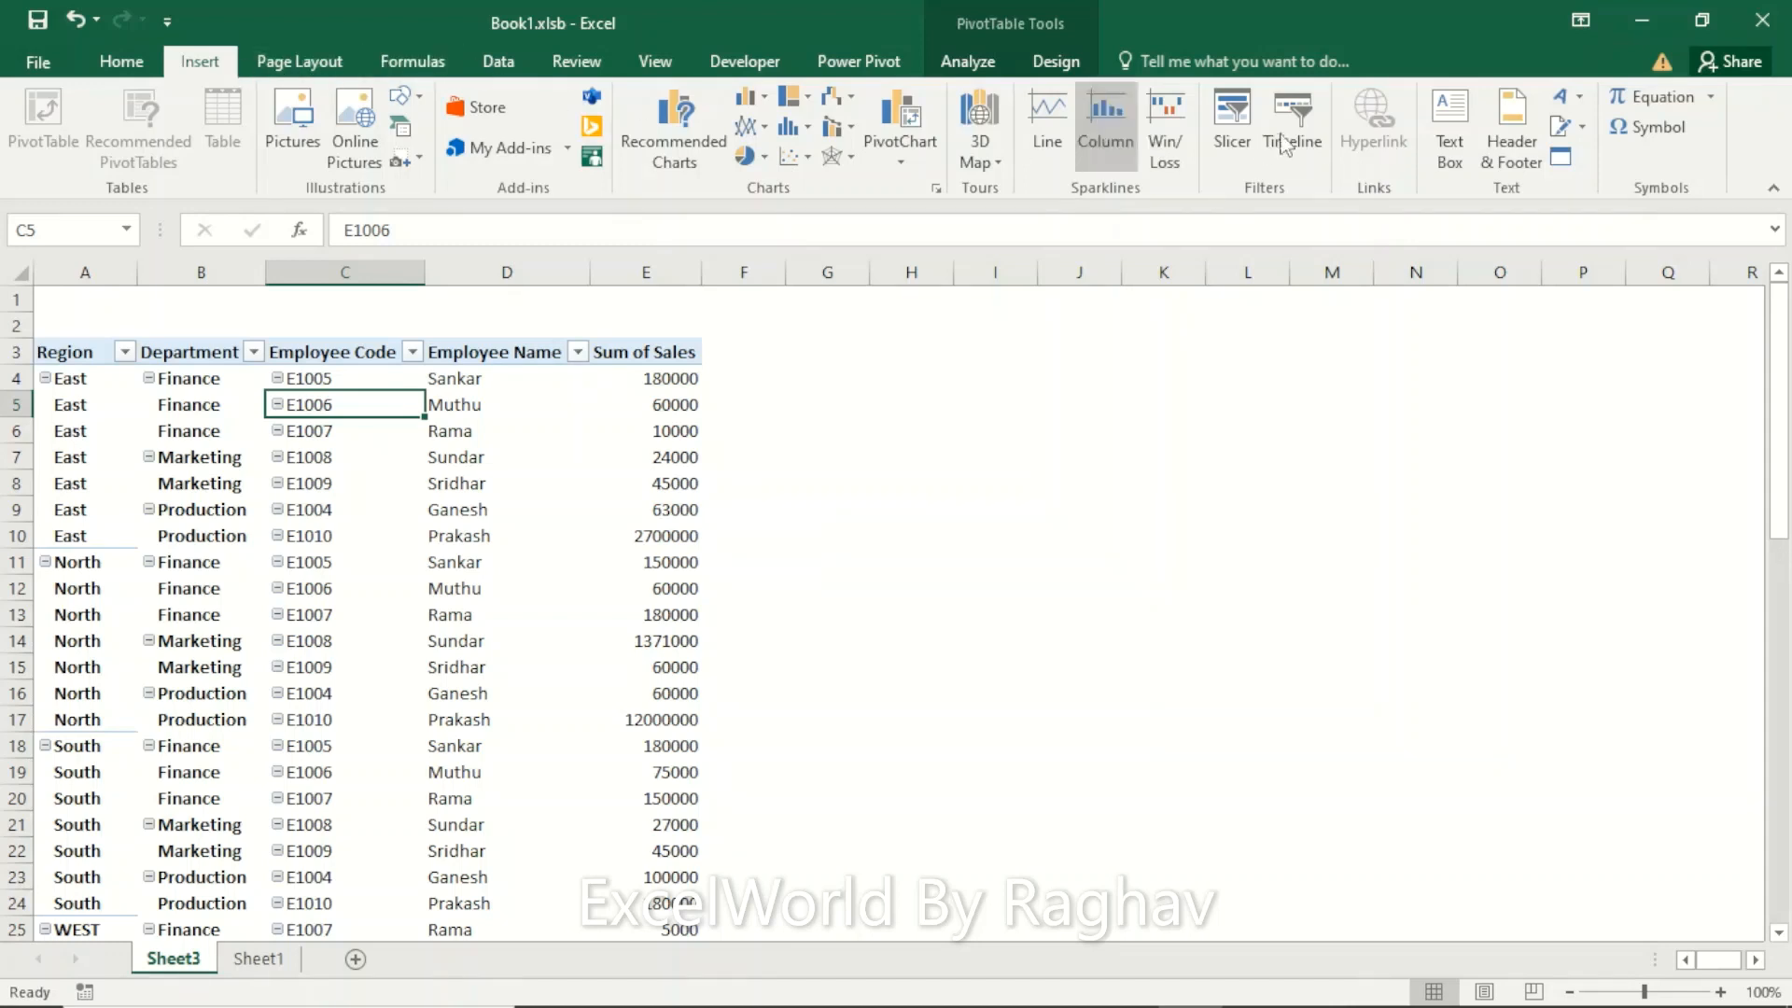
{"action": "left_click", "coordinate": [1231, 117]}
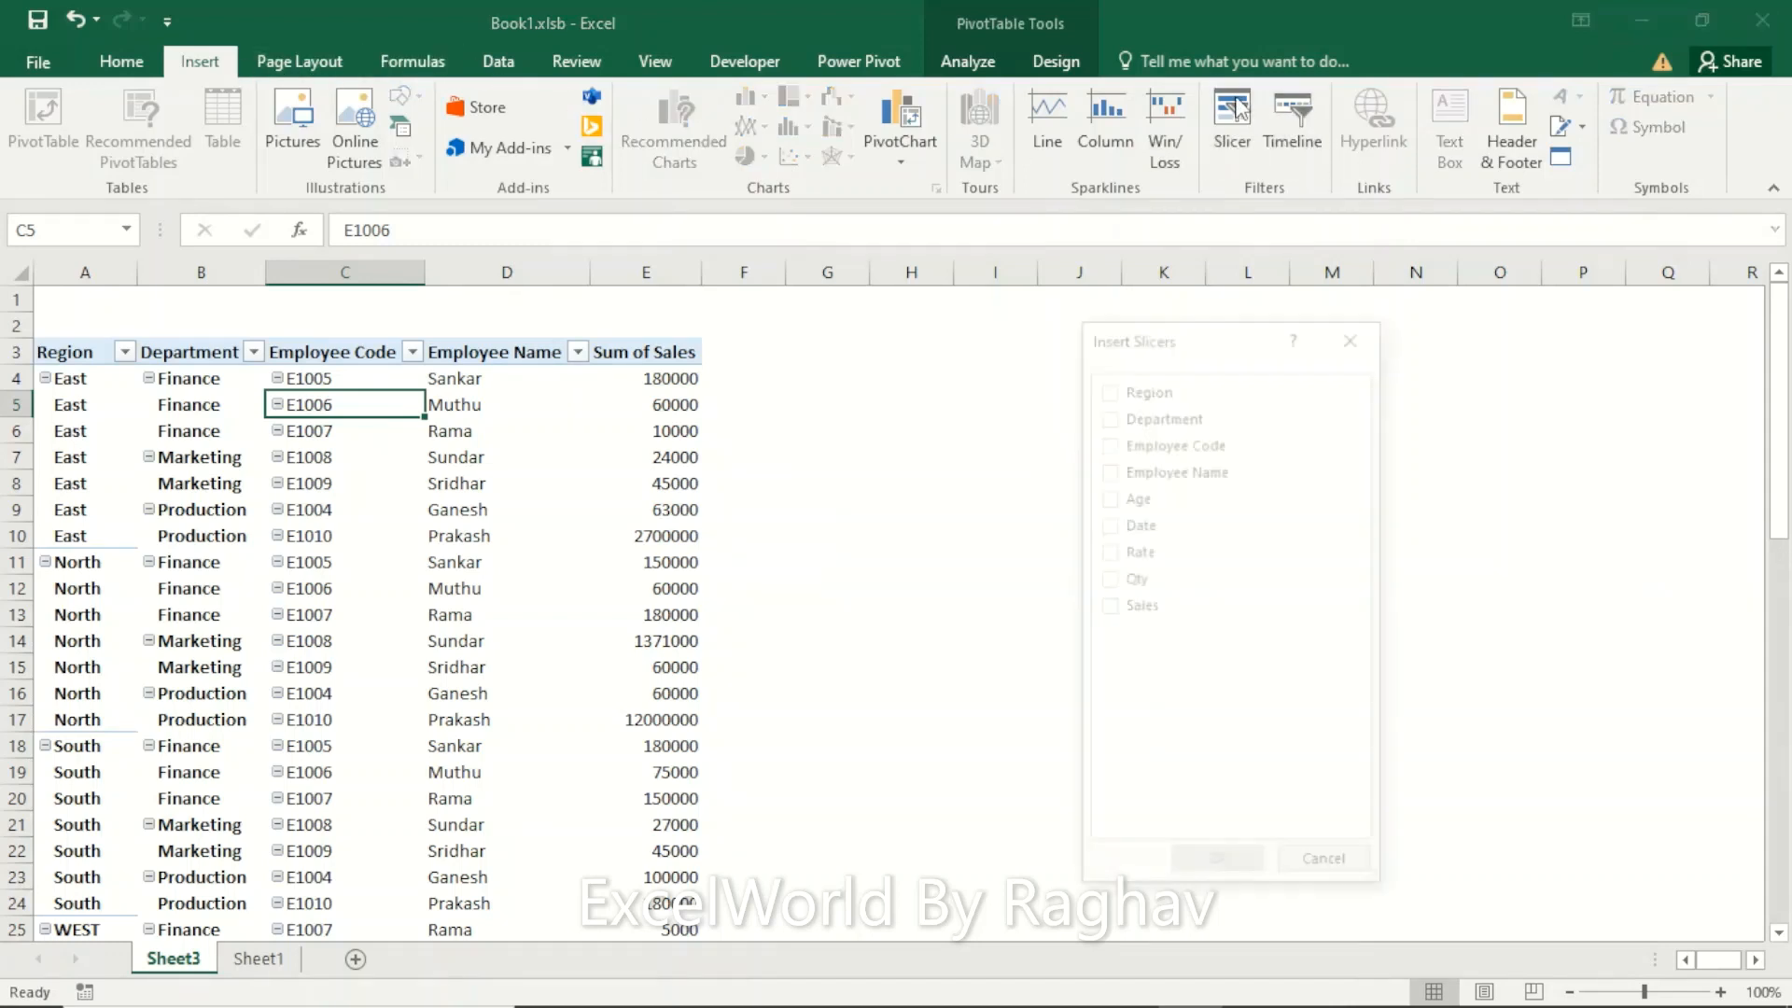
{"action": "left_click", "coordinate": [1108, 387]}
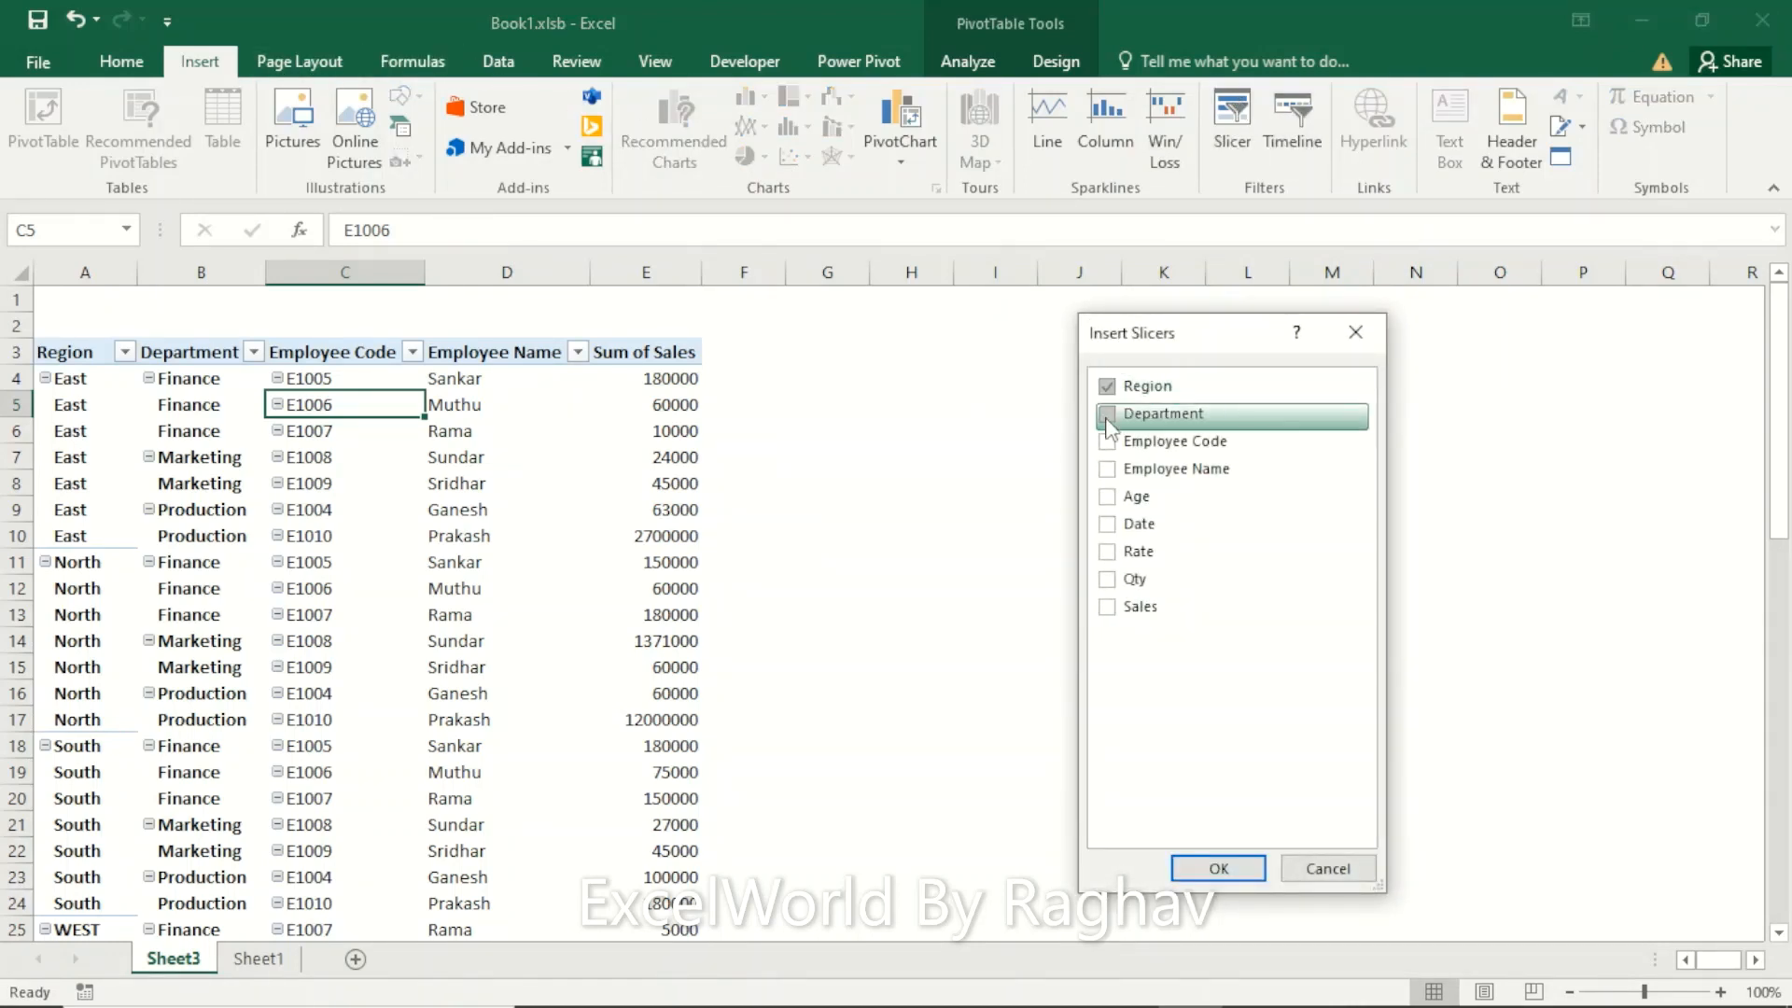
{"action": "left_click", "coordinate": [1107, 416]}
{"action": "left_click", "coordinate": [1107, 469]}
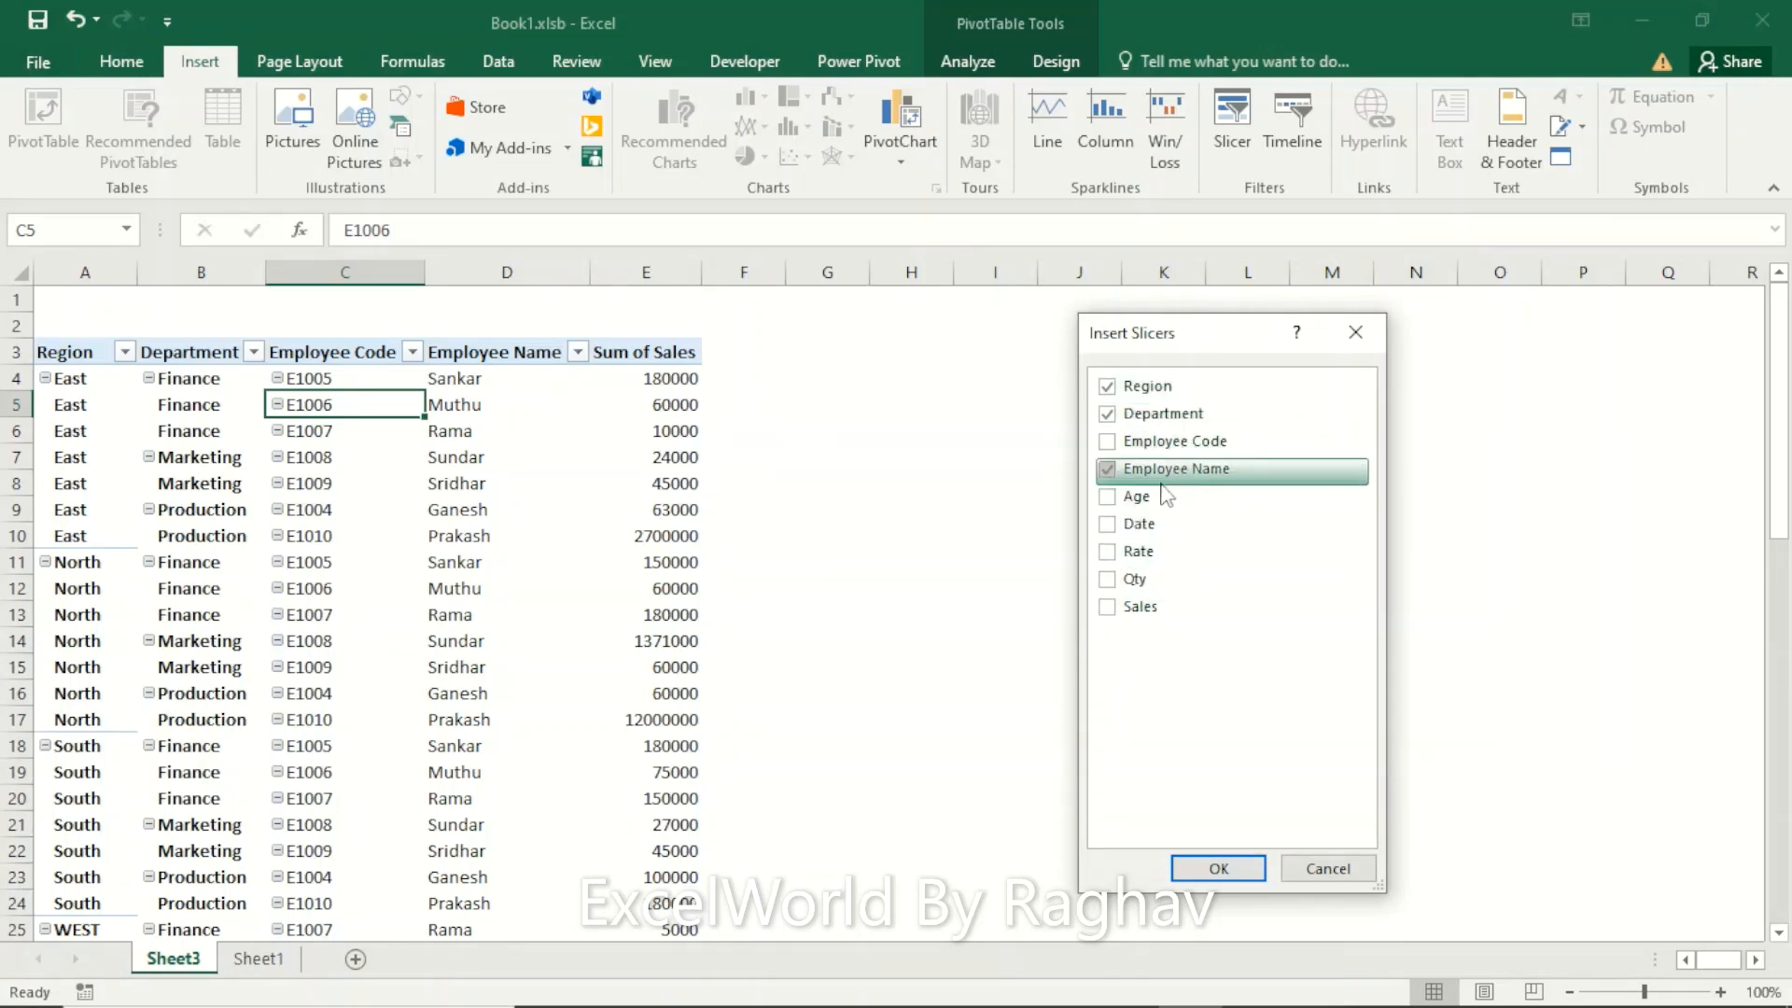
{"action": "left_click", "coordinate": [1109, 472]}
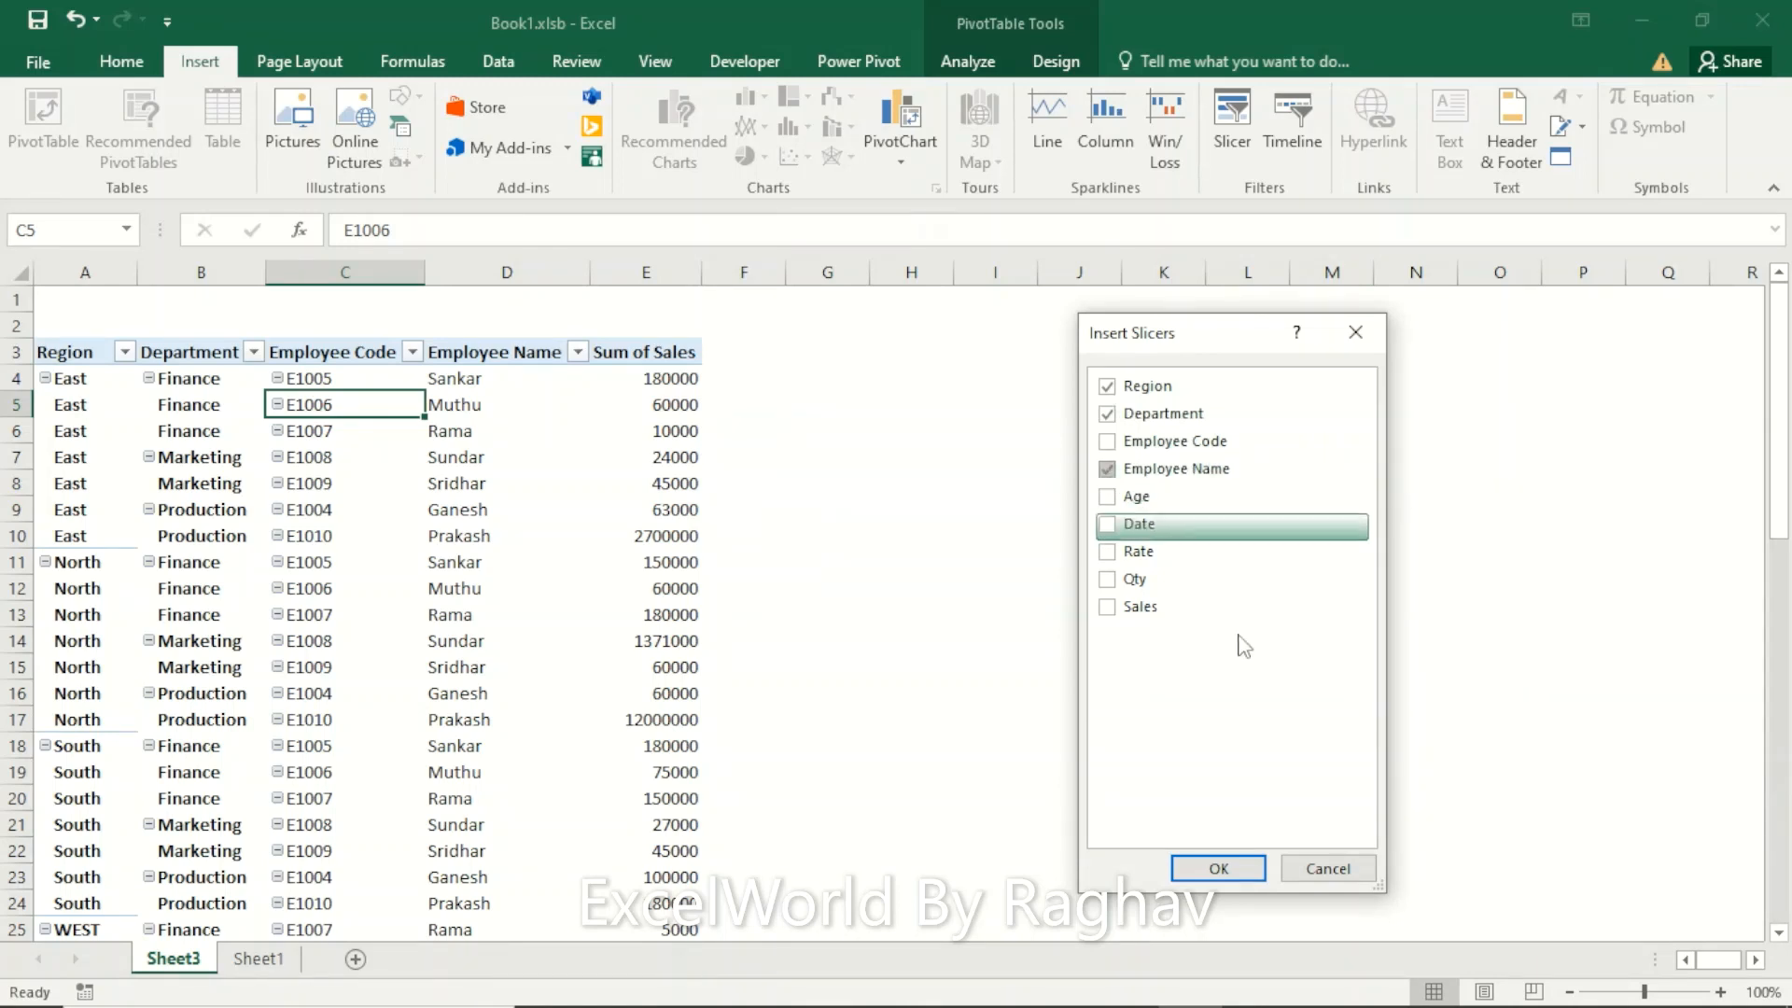
{"action": "left_click", "coordinate": [1216, 871]}
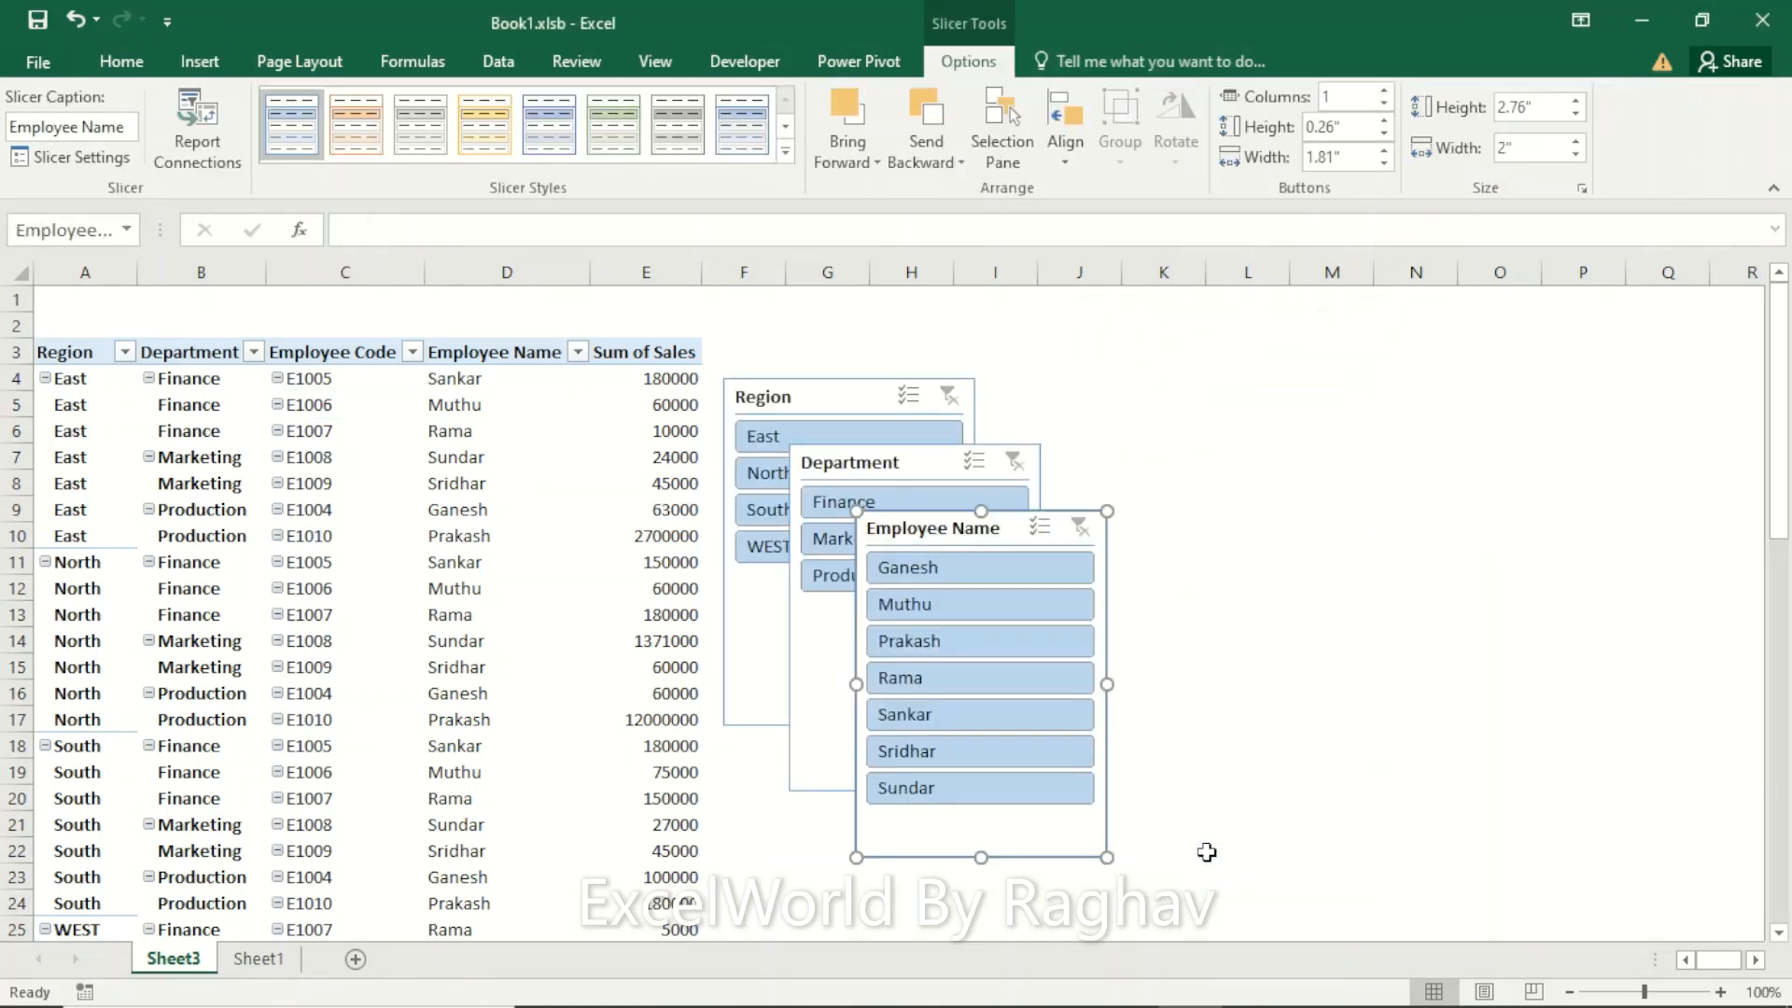
Spread the overlapping slicers into a row beside the PivotTable in the order Region, Department, Employee Name
{"action": "left_click_drag", "start_coordinate": [824, 400], "coordinate": [952, 367]}
{"action": "left_click_drag", "start_coordinate": [831, 463], "coordinate": [1199, 363]}
{"action": "left_click_drag", "start_coordinate": [936, 529], "coordinate": [1548, 344]}
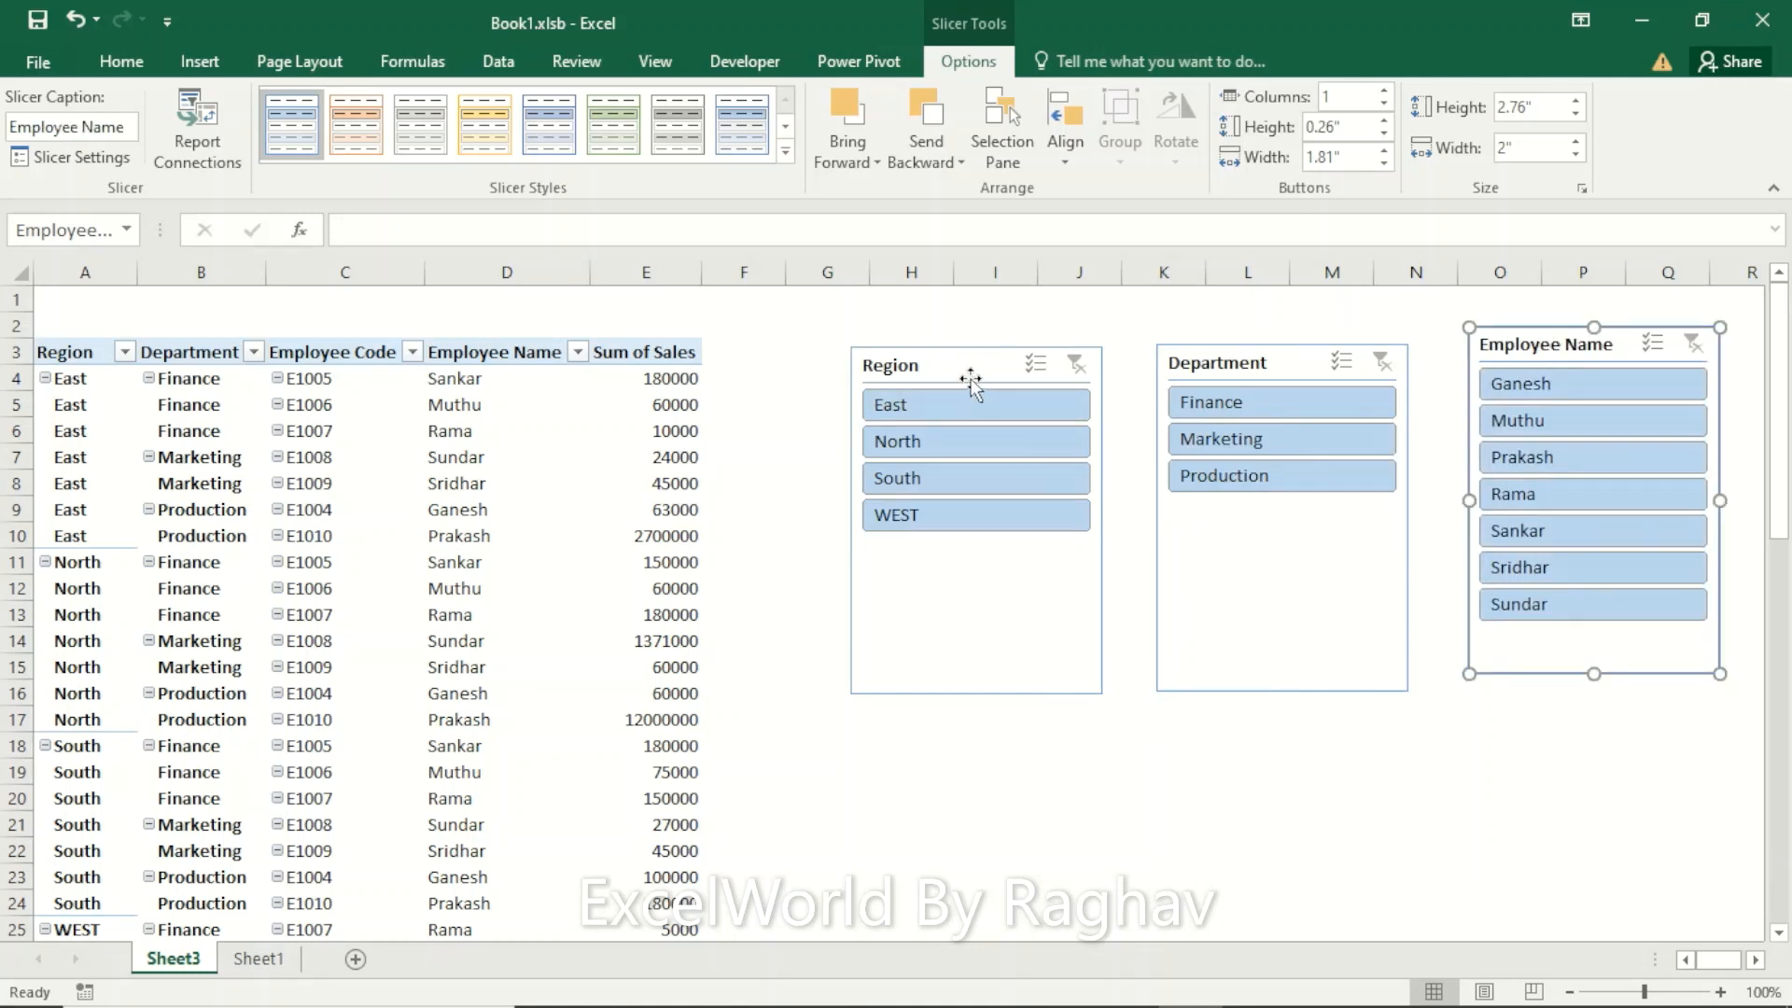
Shrink and realign the slicers: Region about 1.7 in high by 1.8 in wide, Department similar, Employee Name about 2.65 by 1.9 in
{"action": "left_click_drag", "start_coordinate": [970, 374], "coordinate": [929, 368]}
{"action": "left_click_drag", "start_coordinate": [808, 341], "coordinate": [891, 393]}
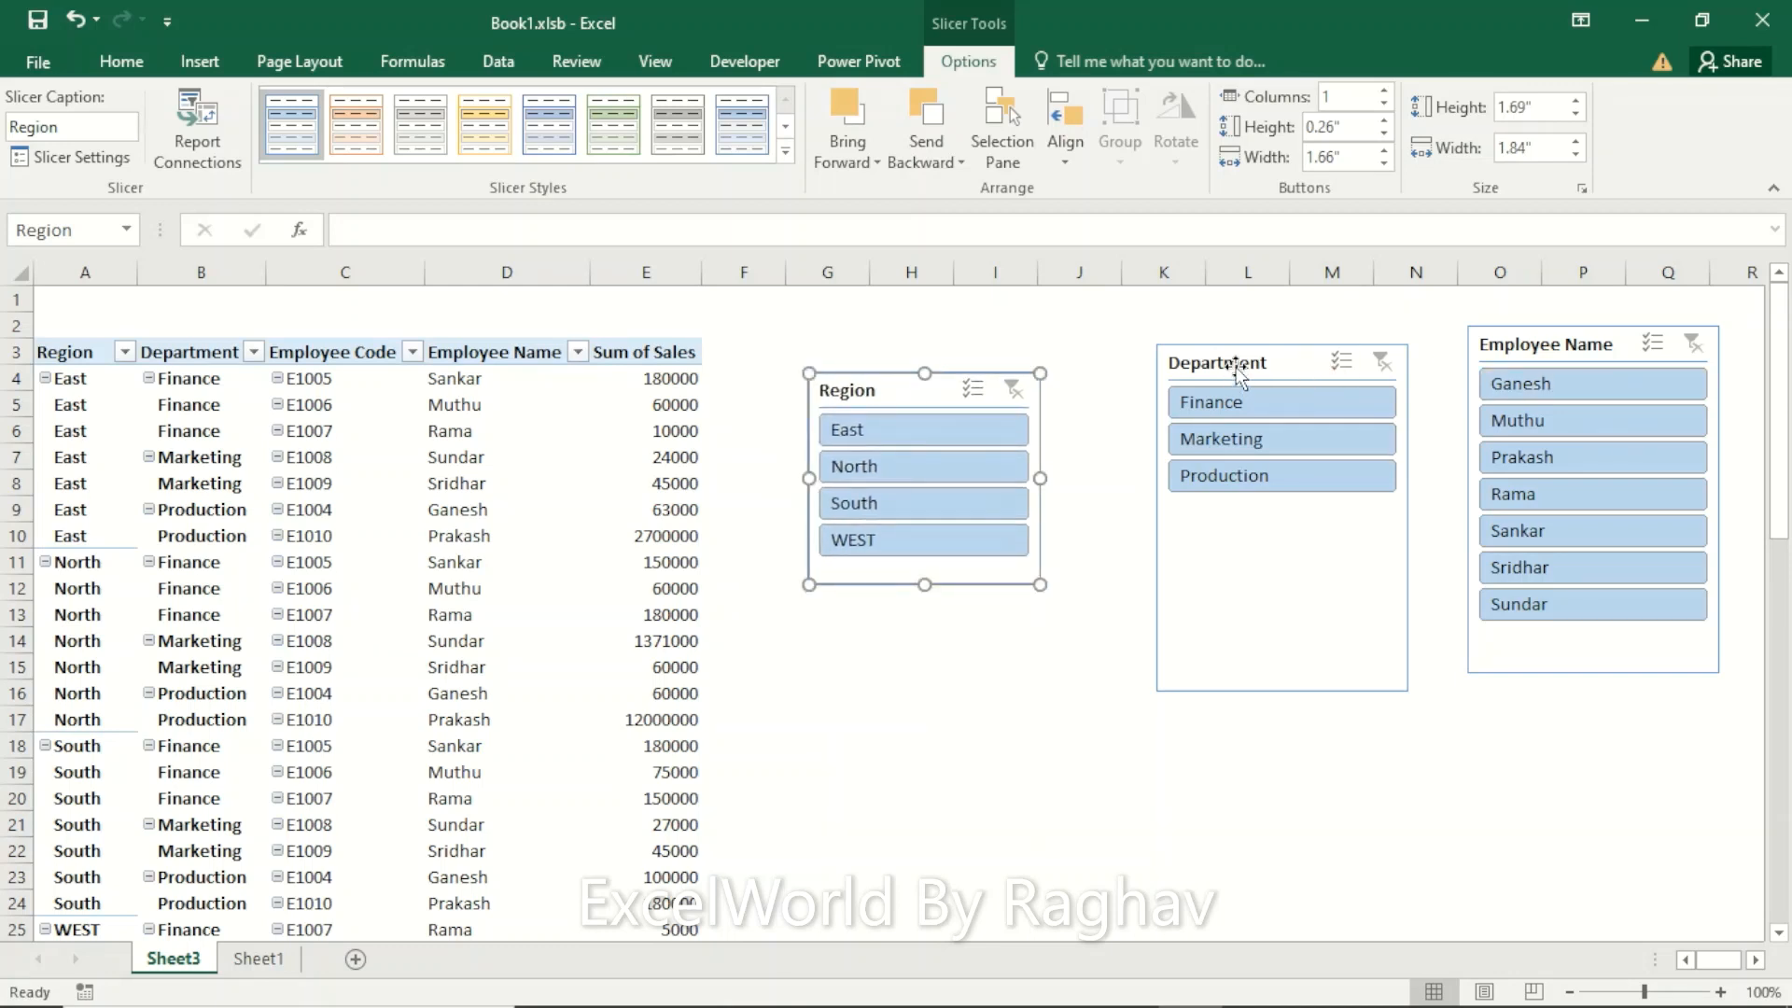
{"action": "left_click_drag", "start_coordinate": [1233, 366], "coordinate": [1136, 378]}
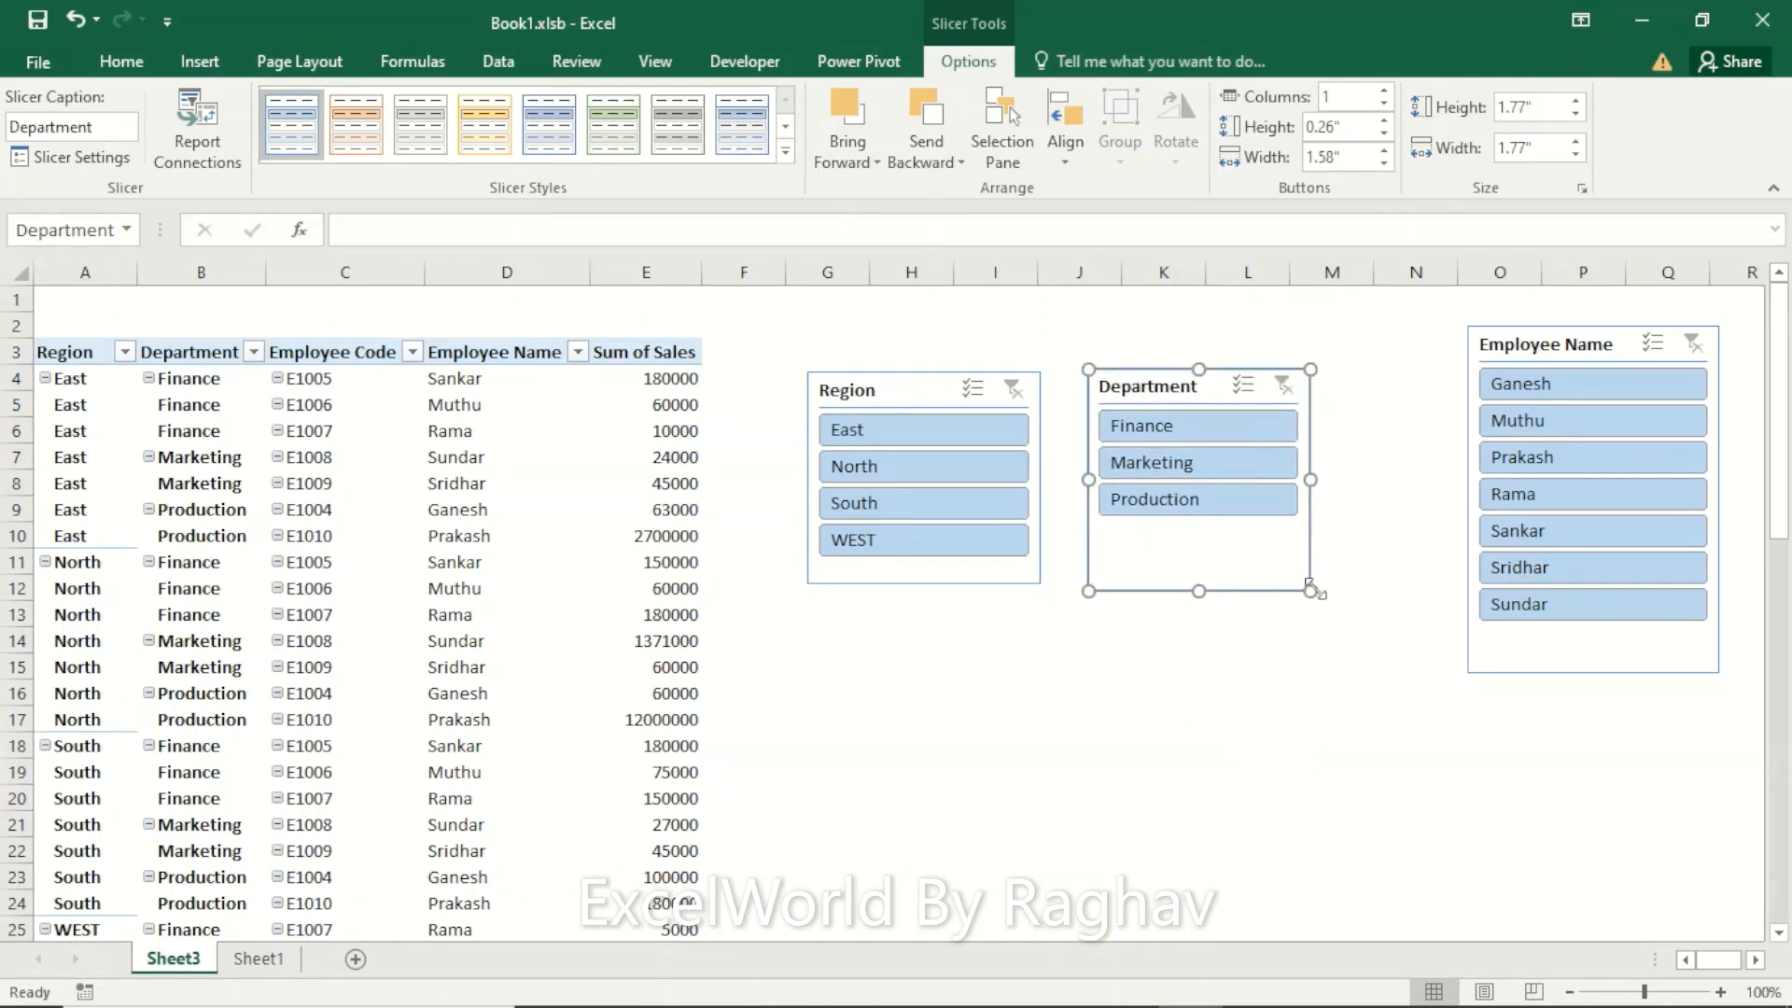
{"action": "left_click_drag", "start_coordinate": [1310, 589], "coordinate": [1317, 590]}
{"action": "left_click_drag", "start_coordinate": [1542, 344], "coordinate": [1441, 378]}
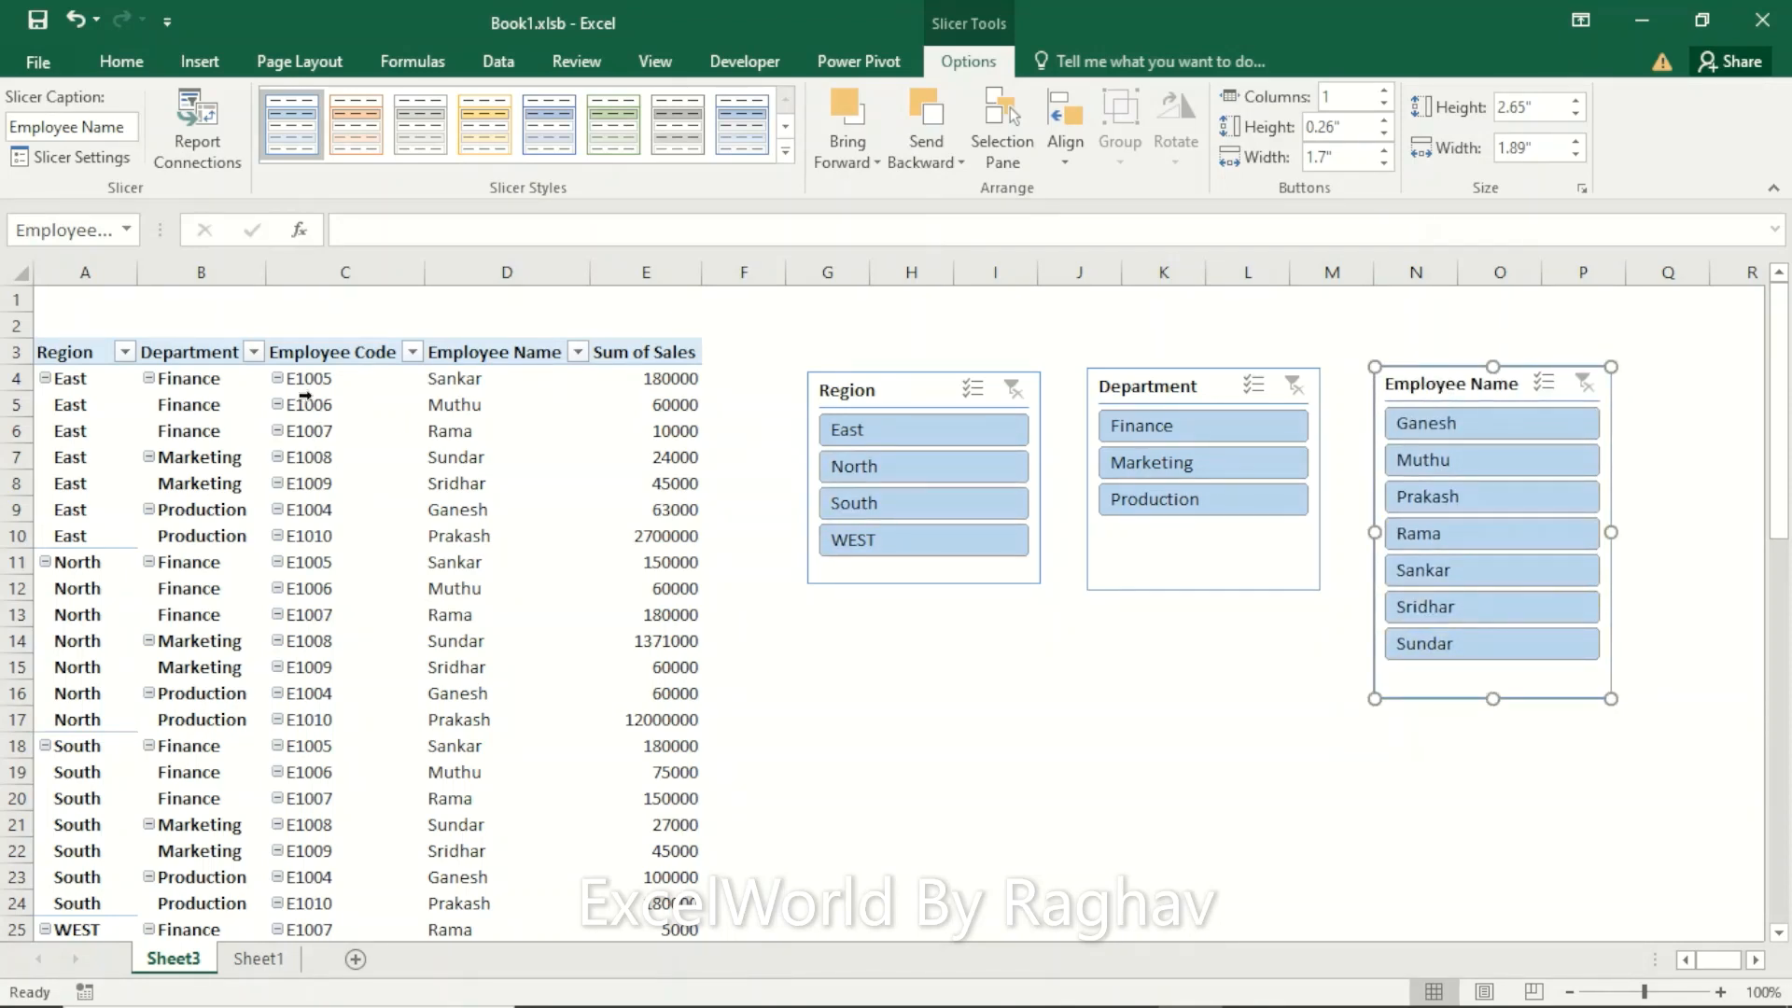
{"action": "left_click", "coordinate": [202, 385]}
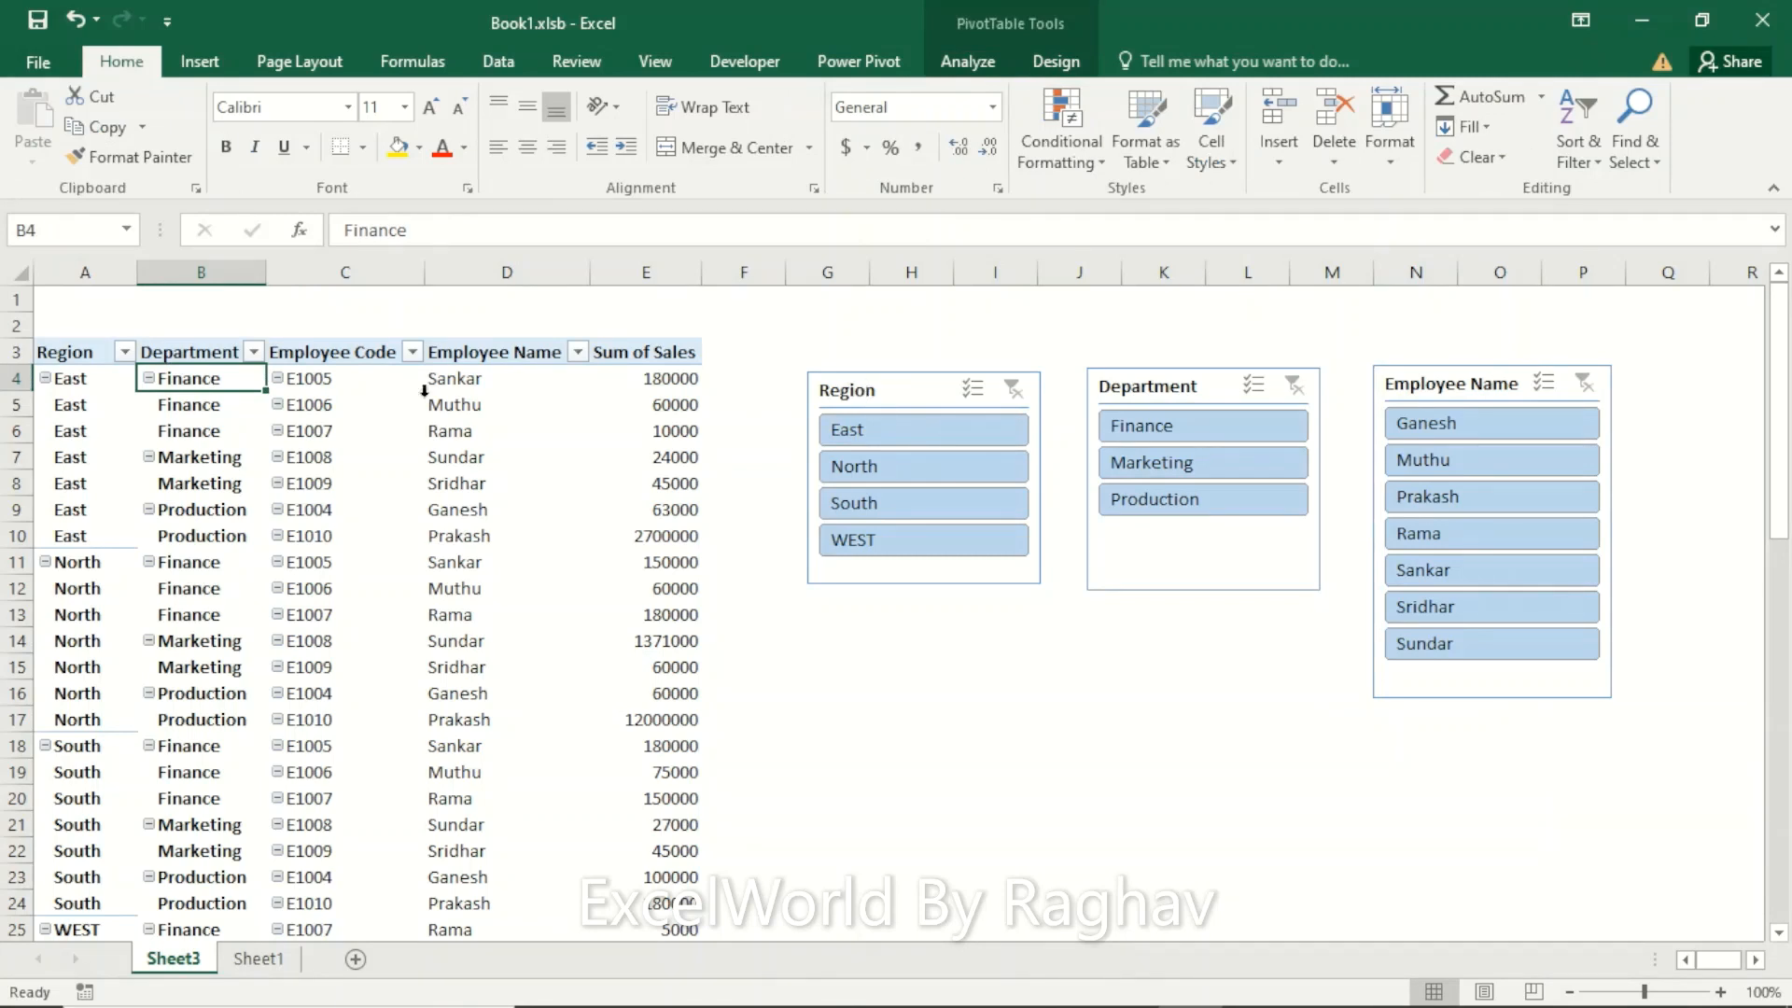
{"action": "left_click_drag", "start_coordinate": [67, 268], "coordinate": [671, 255]}
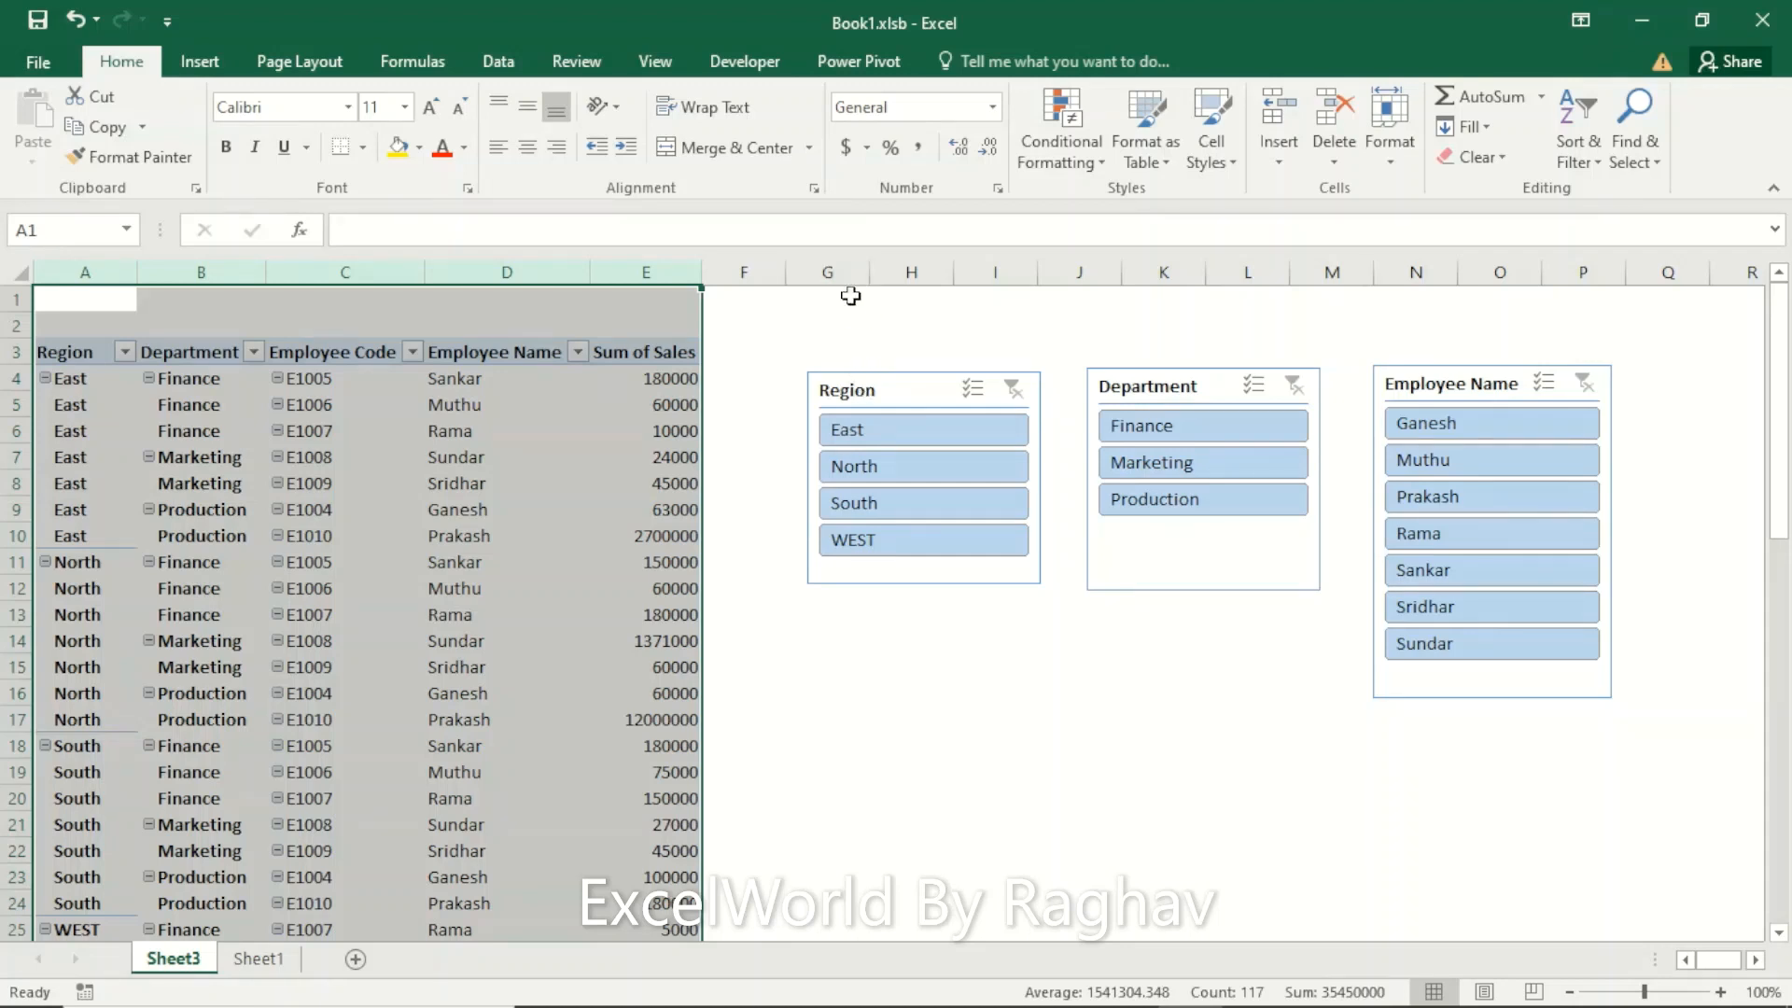
{"action": "left_click", "coordinate": [849, 271]}
{"action": "left_click", "coordinate": [1584, 272]}
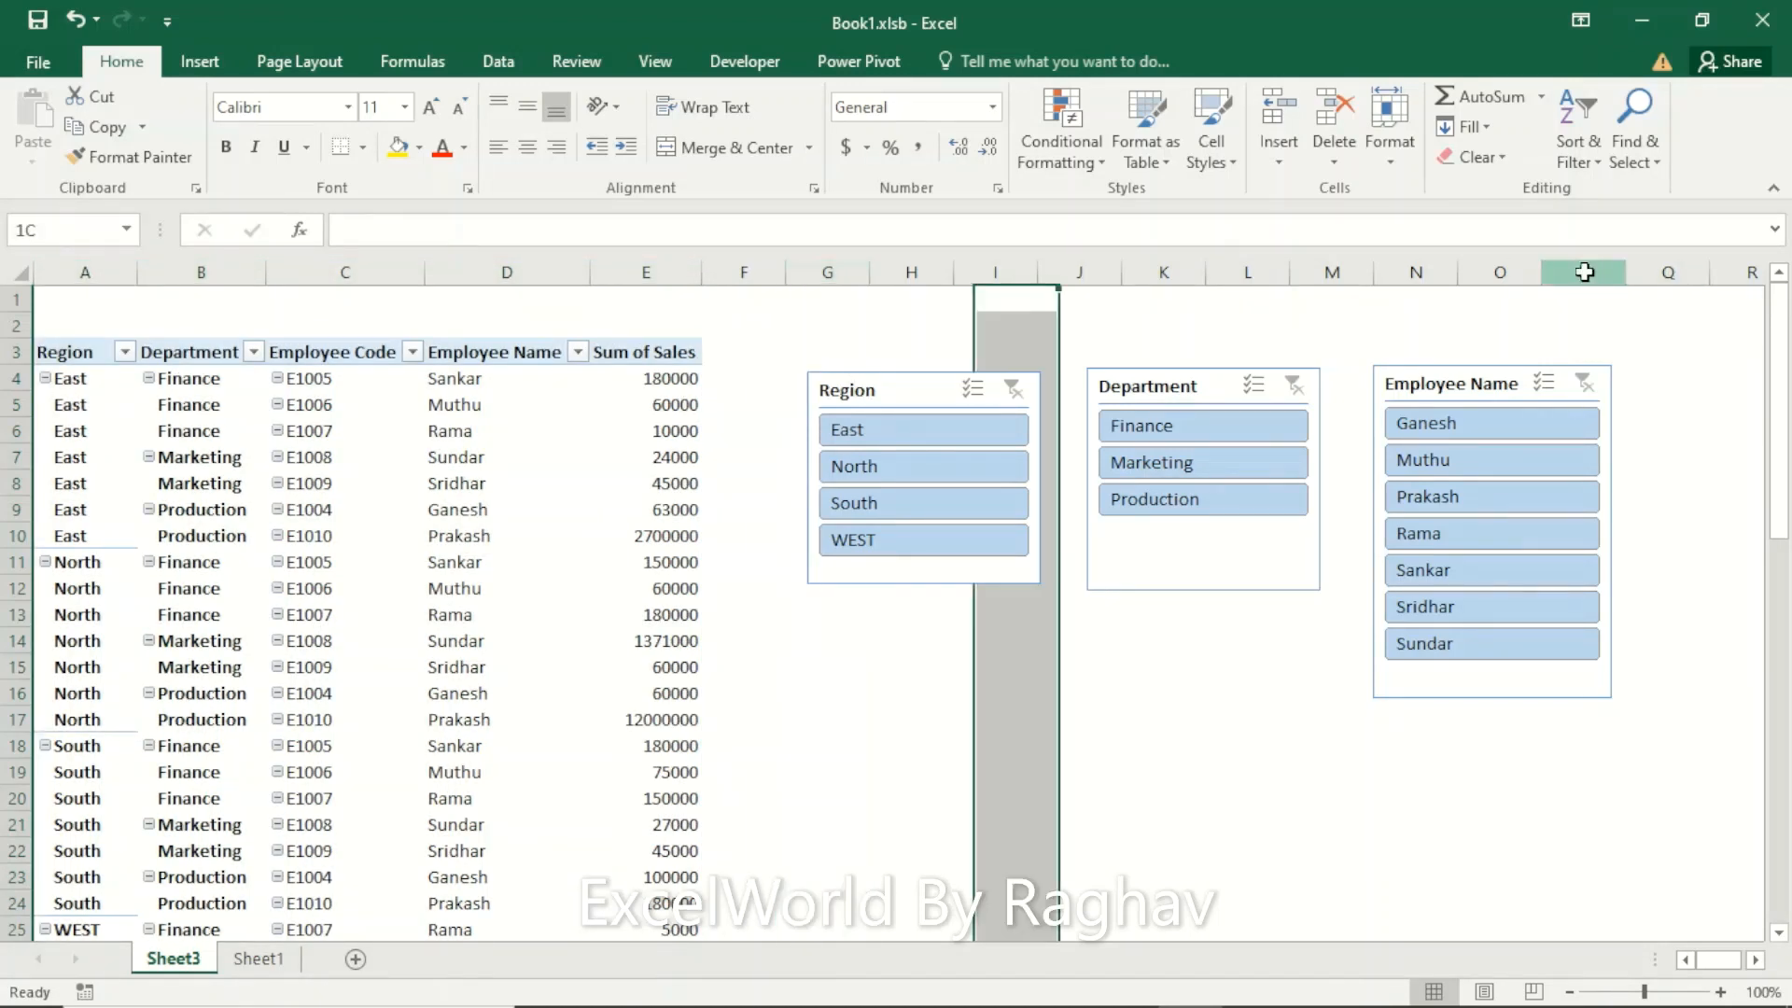
Move the three slicers closer together and align them in a row level with the PivotTable's header row
{"action": "left_click", "coordinate": [882, 393]}
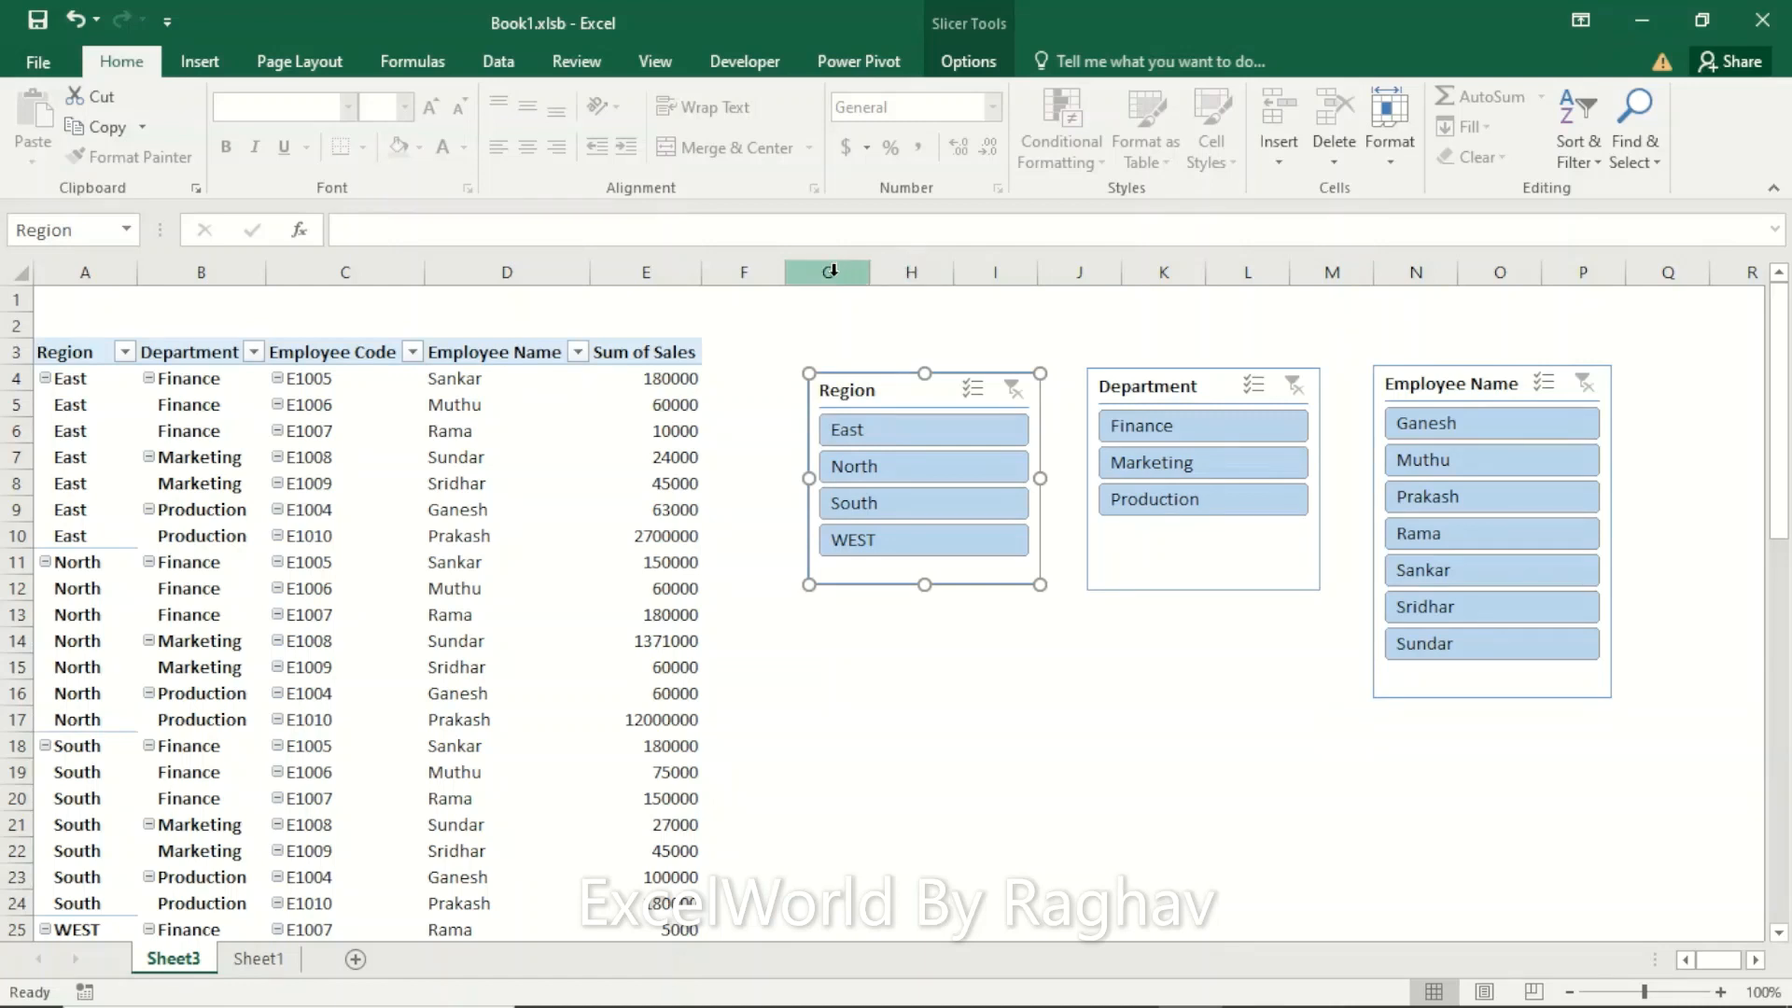
{"action": "mouse_move", "coordinate": [857, 372]}
{"action": "left_mouse_down"}
{"action": "mouse_move", "coordinate": [897, 462]}
{"action": "mouse_move", "coordinate": [1149, 695]}
{"action": "mouse_move", "coordinate": [927, 510]}
{"action": "mouse_move", "coordinate": [844, 392]}
{"action": "mouse_move", "coordinate": [876, 373]}
{"action": "left_mouse_up"}
{"action": "left_click_drag", "start_coordinate": [1166, 385], "coordinate": [1151, 373]}
{"action": "left_click_drag", "start_coordinate": [1425, 392], "coordinate": [1377, 382]}
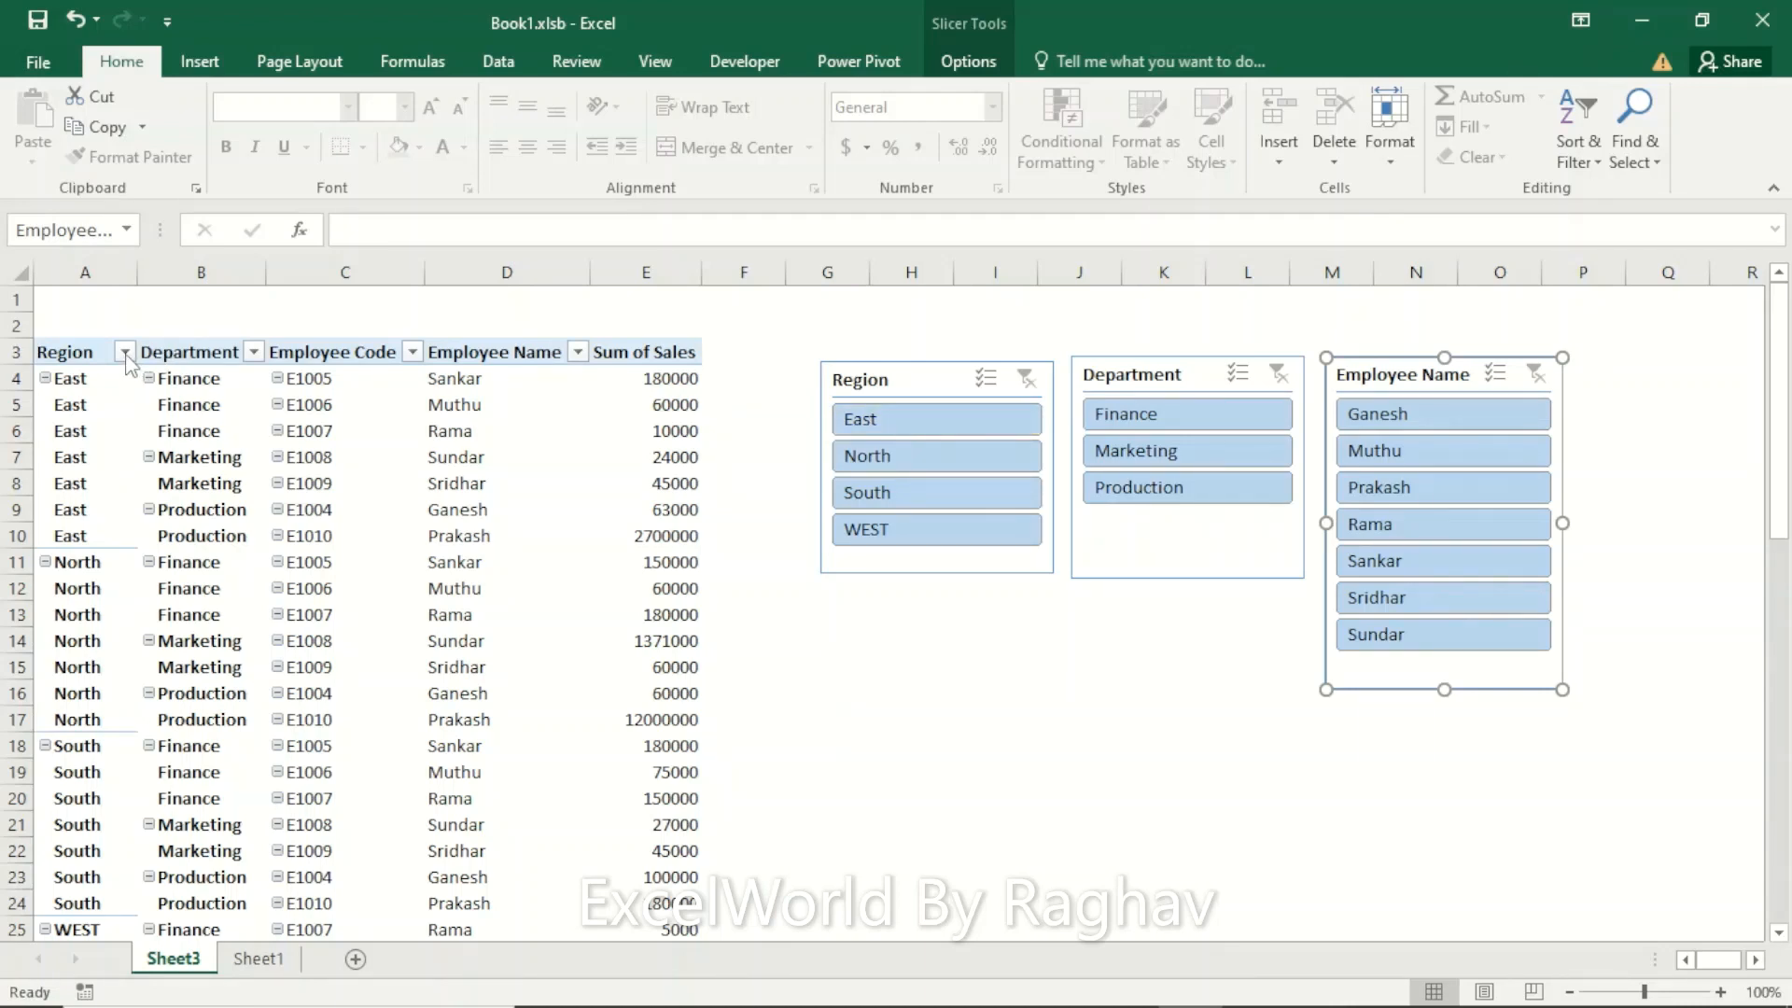
Filter the PivotTable with the Region slicer to East and to WEST in turn, and clear the region filter
{"action": "left_click", "coordinate": [903, 421]}
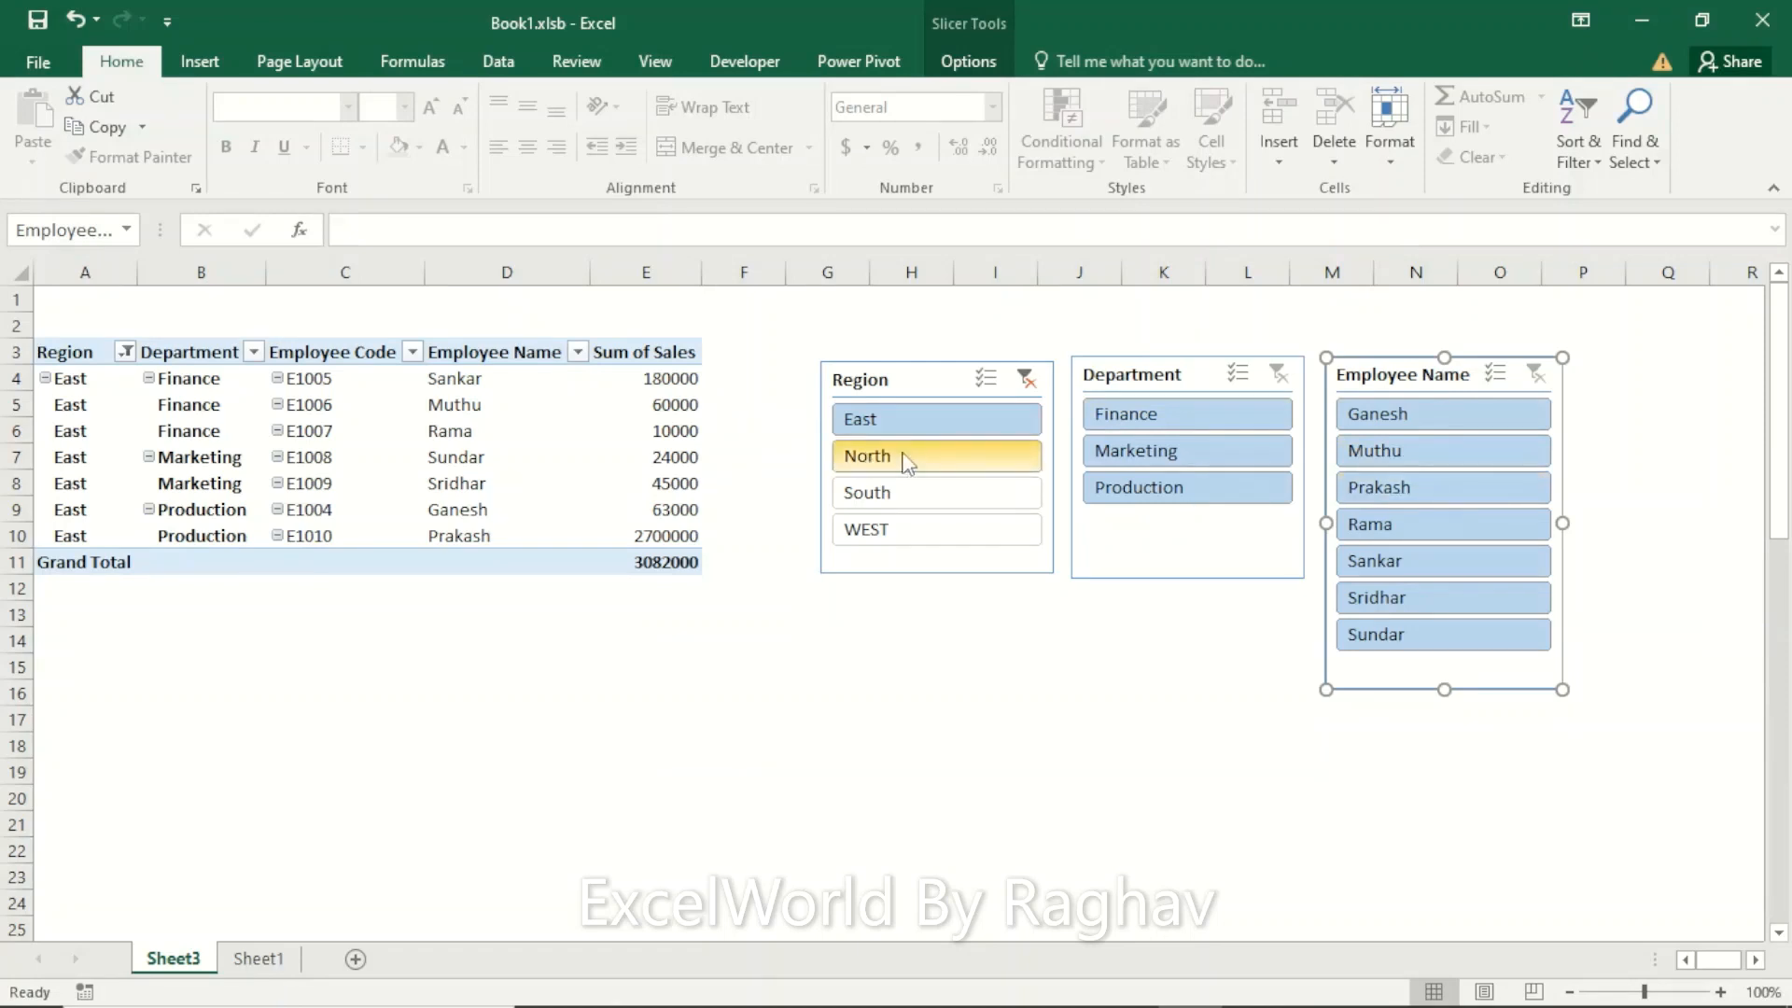
{"action": "left_click", "coordinate": [882, 530]}
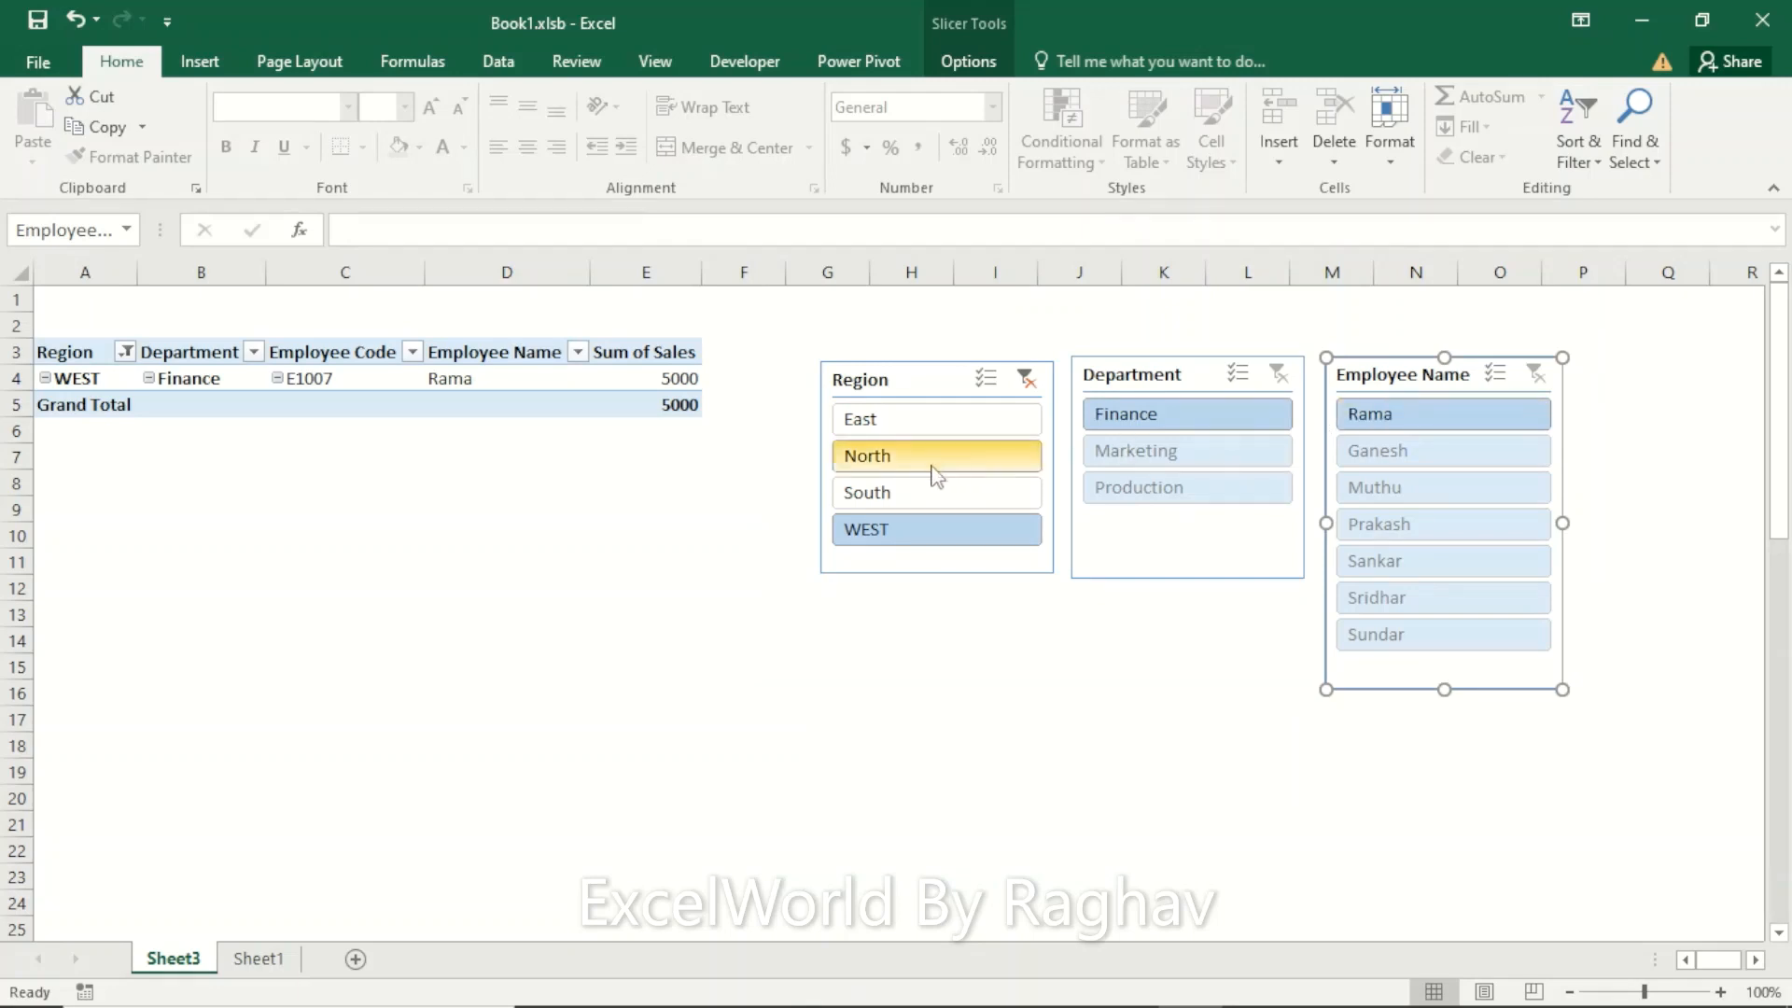
{"action": "left_click", "coordinate": [1026, 378]}
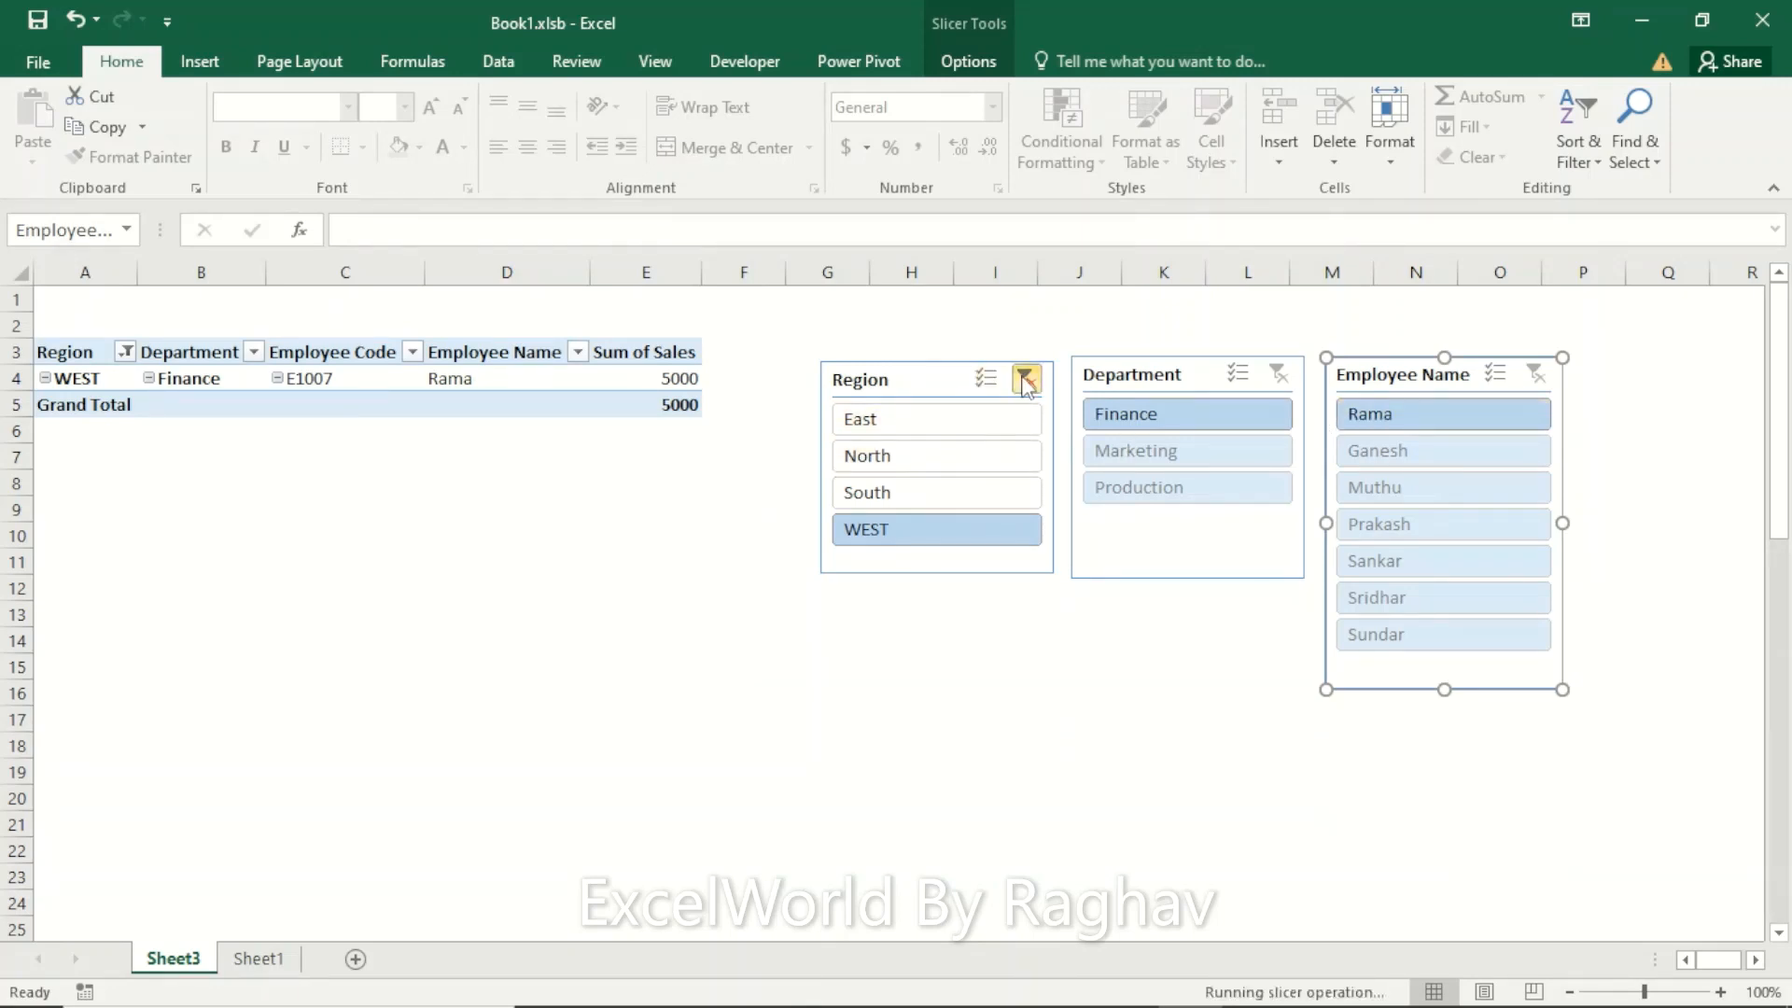
Filter the PivotTable with the Department slicer to Finance and to Production in turn, and clear the department filter
{"action": "left_click", "coordinate": [1167, 421]}
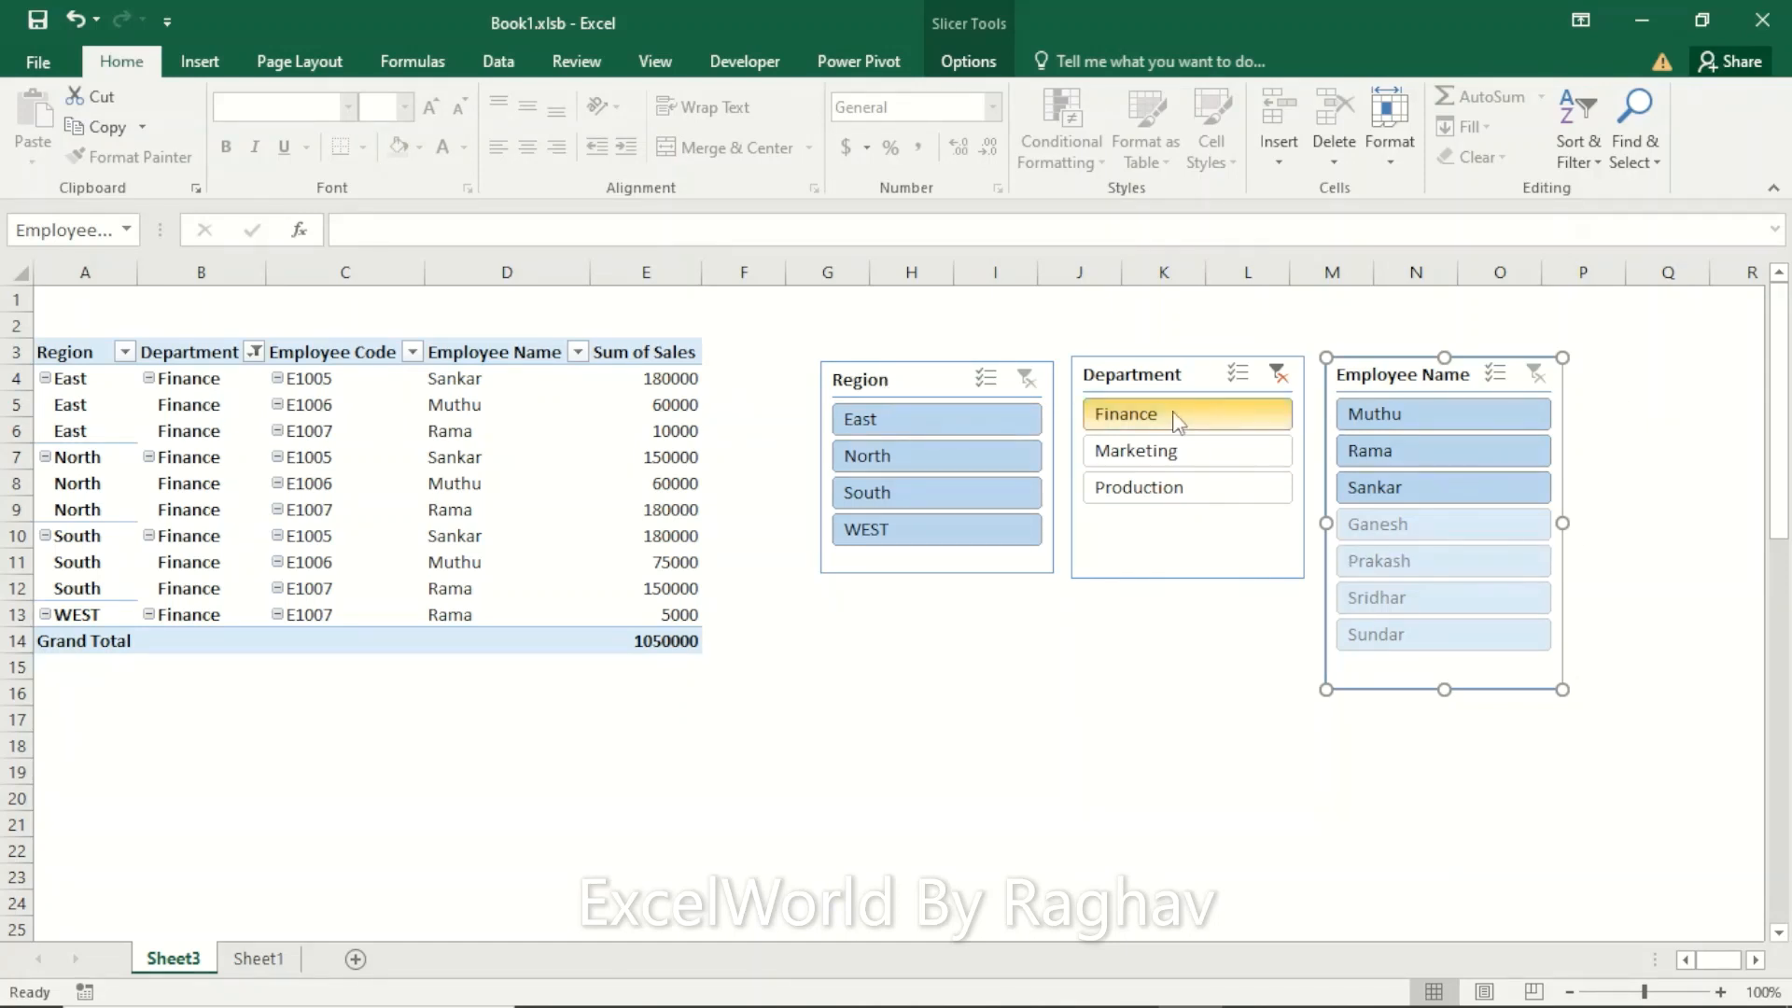
{"action": "left_click", "coordinate": [1142, 487]}
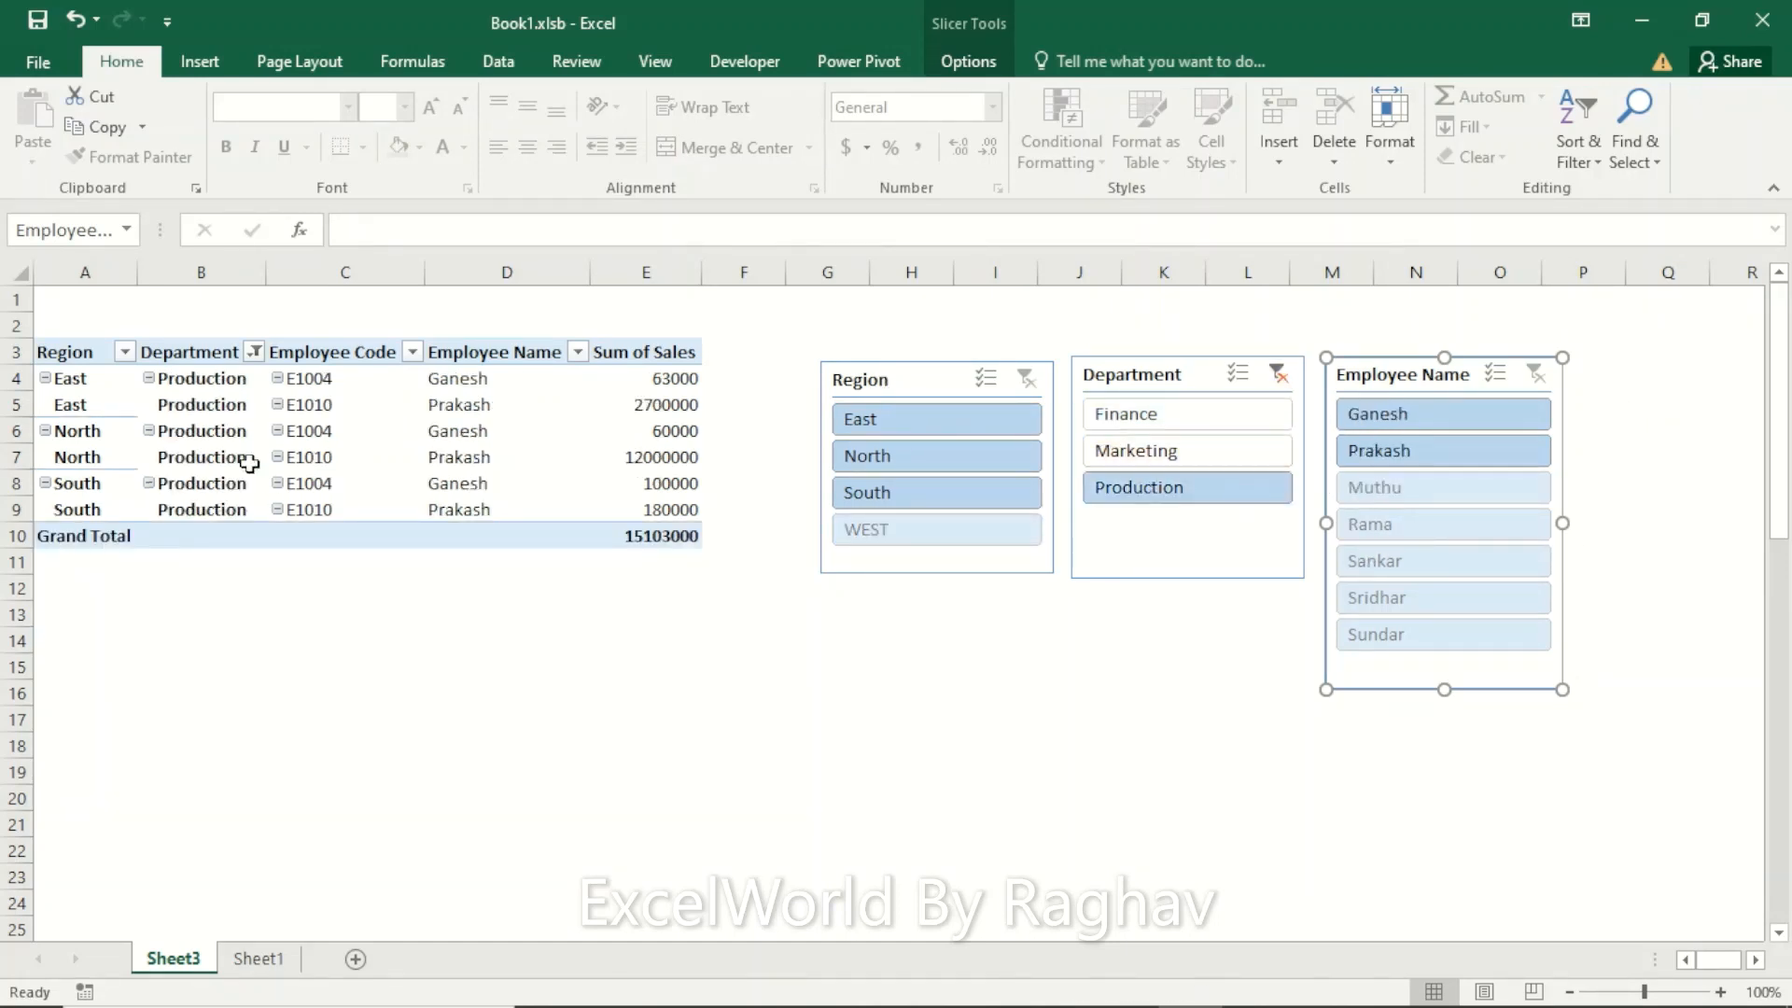
{"action": "left_click", "coordinate": [1277, 373]}
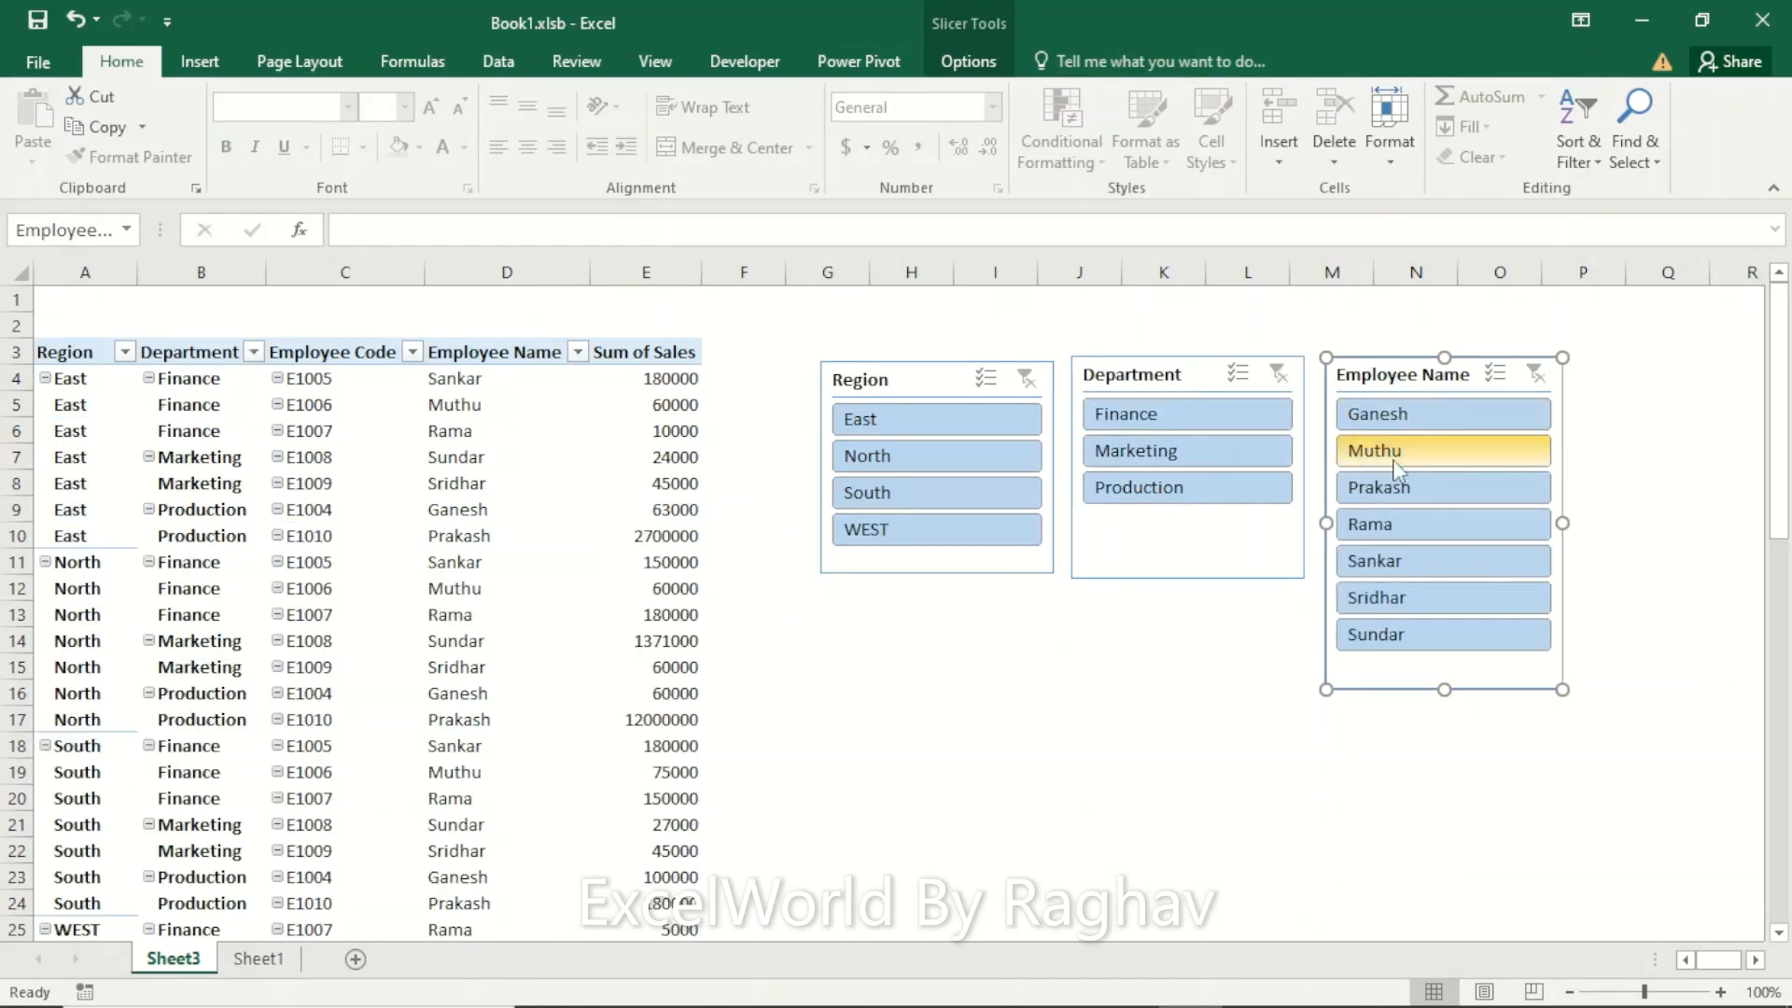
Filter the PivotTable with the Employee Name slicer to three individual employees in turn, and clear the employee filter
{"action": "left_click", "coordinate": [1407, 485]}
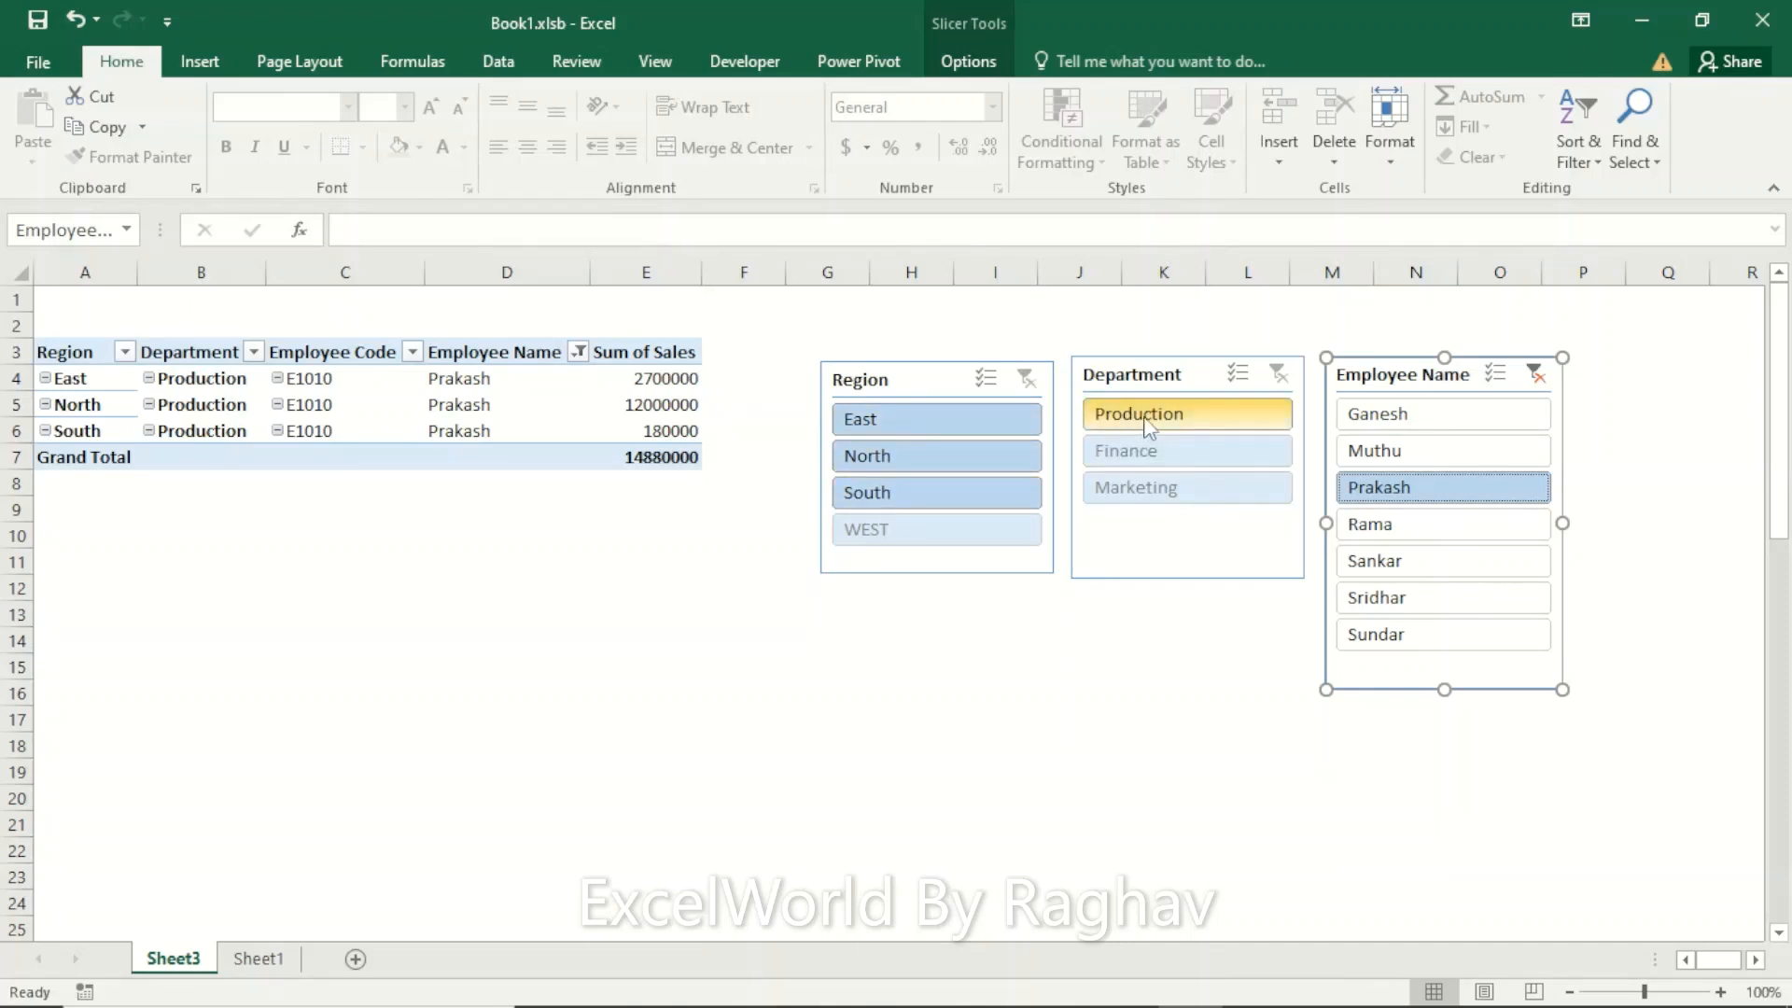
{"action": "left_click", "coordinate": [1400, 600]}
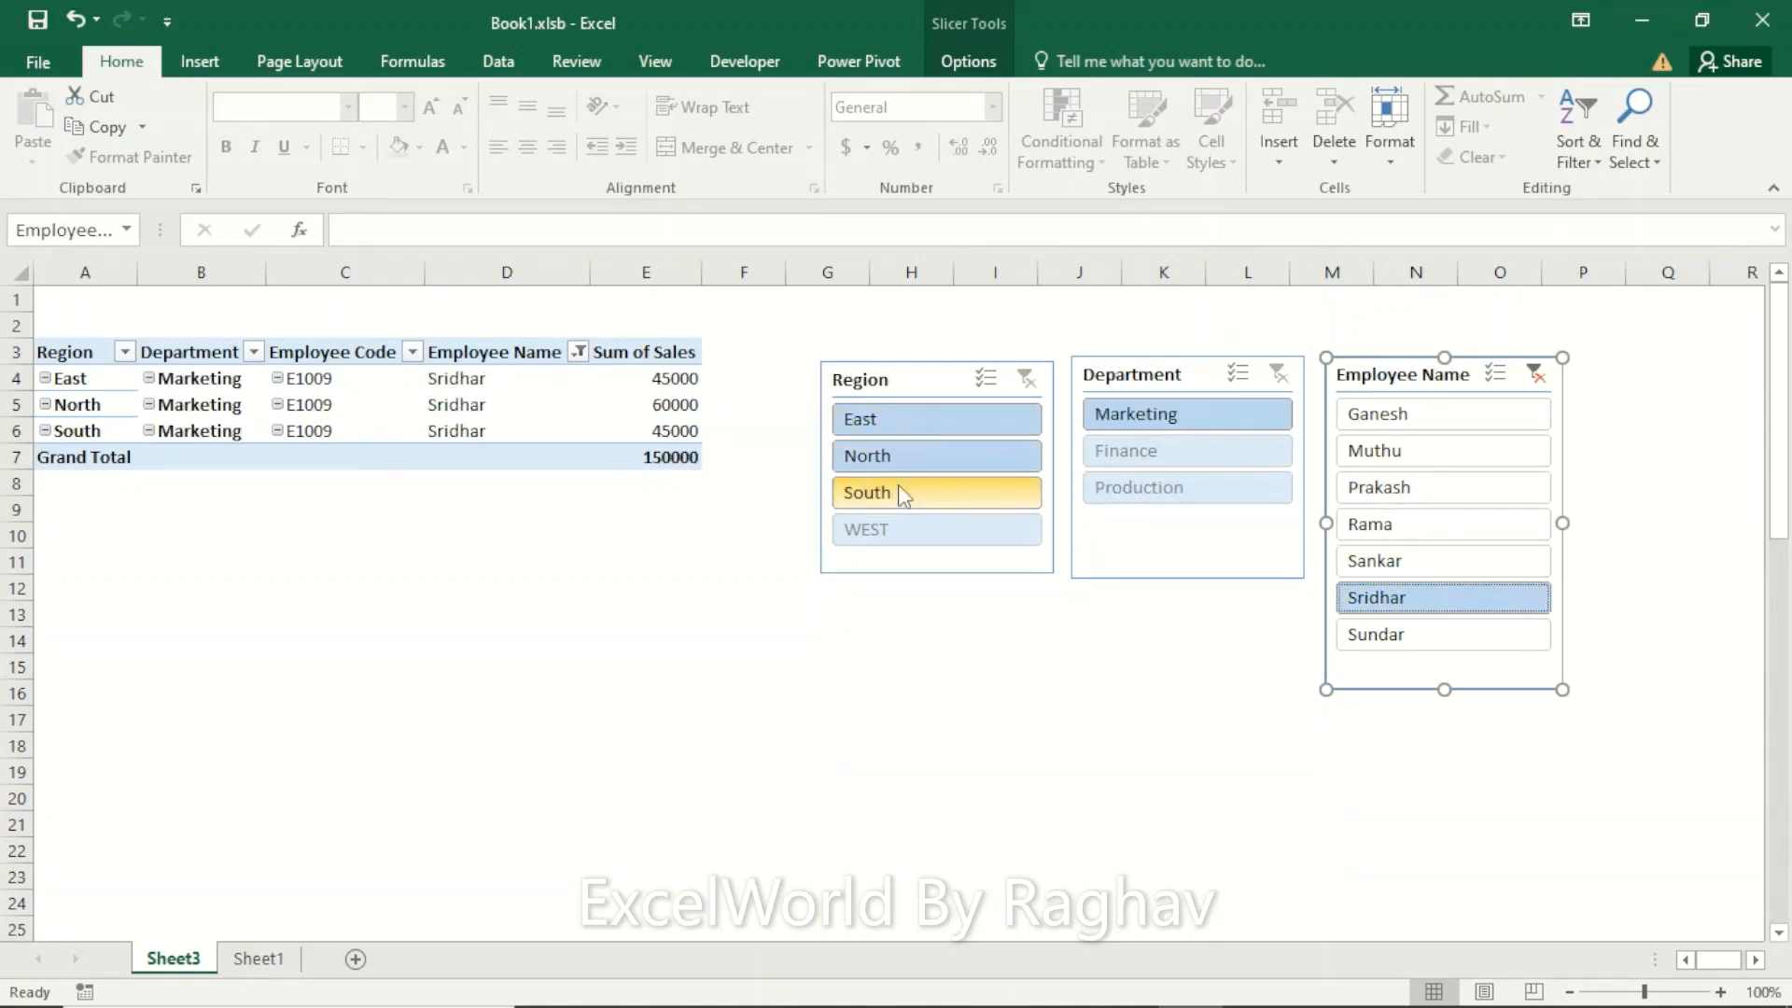
{"action": "left_click", "coordinate": [1411, 522]}
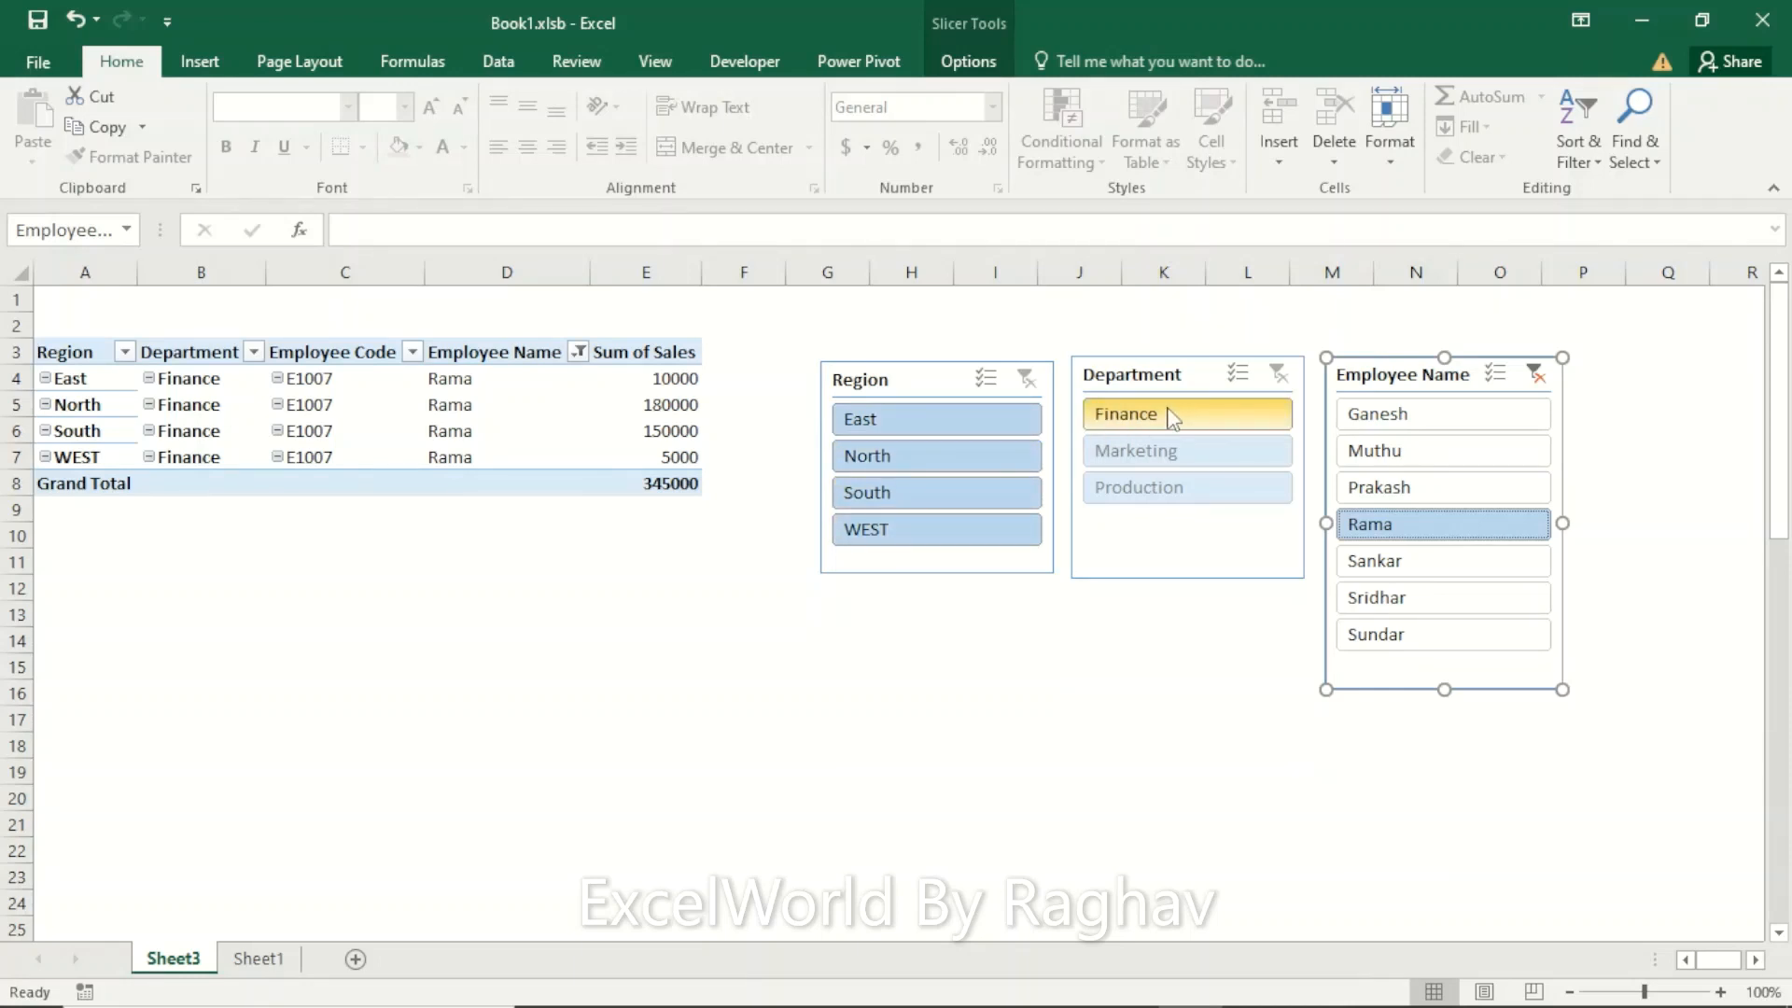
{"action": "left_click", "coordinate": [1531, 379]}
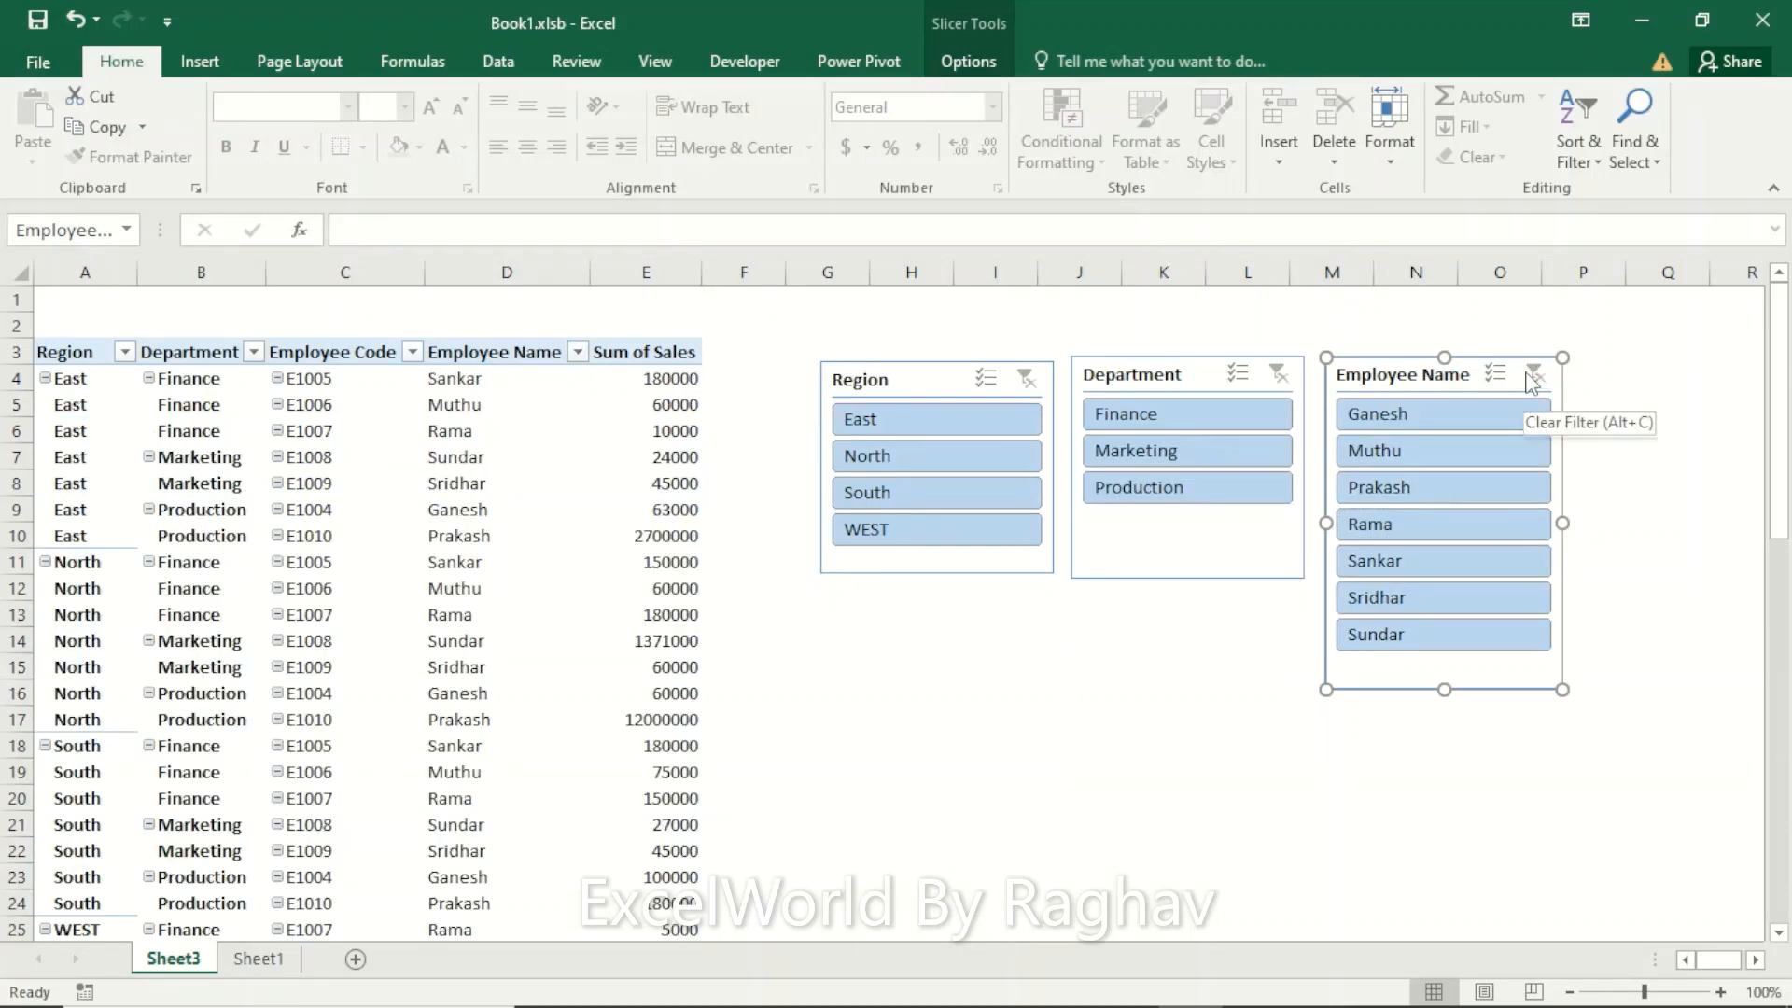